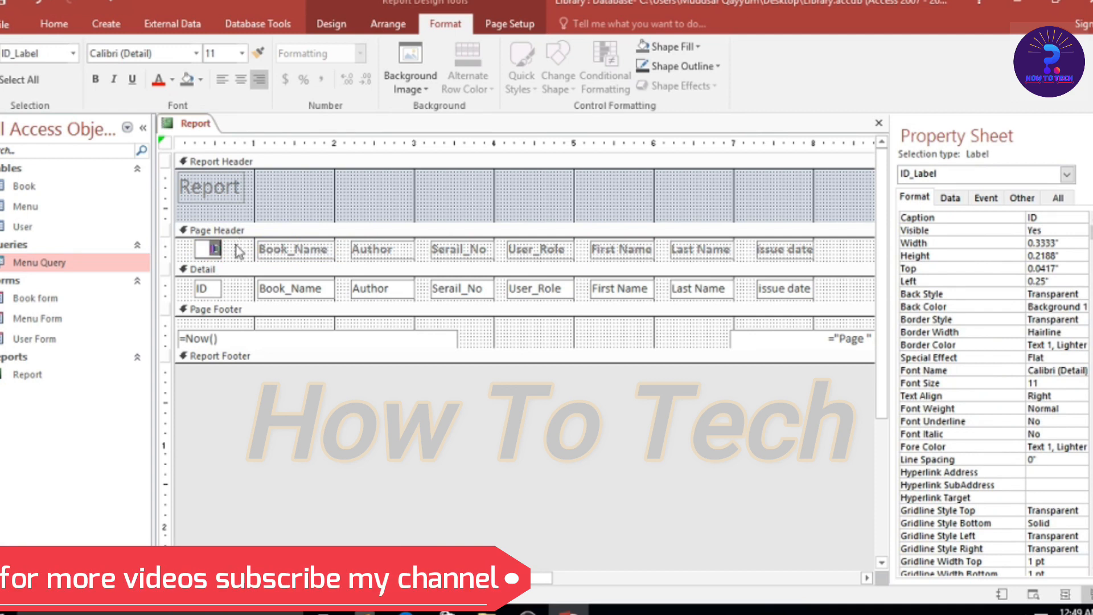
Step: Make the ID column label in the page header bold and set its font size to 12
click(94, 80)
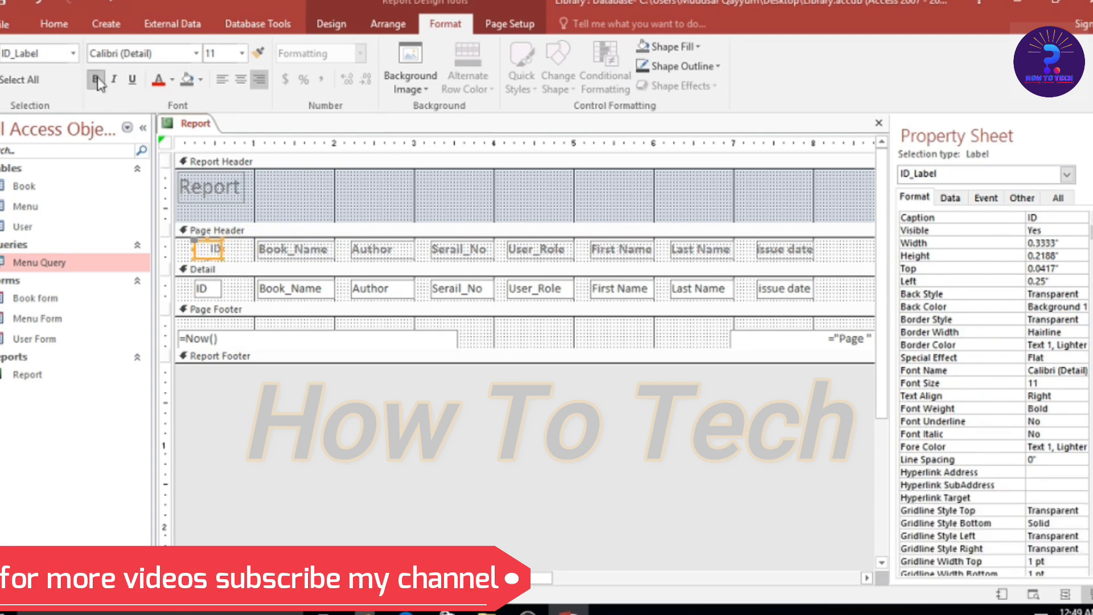
click(243, 54)
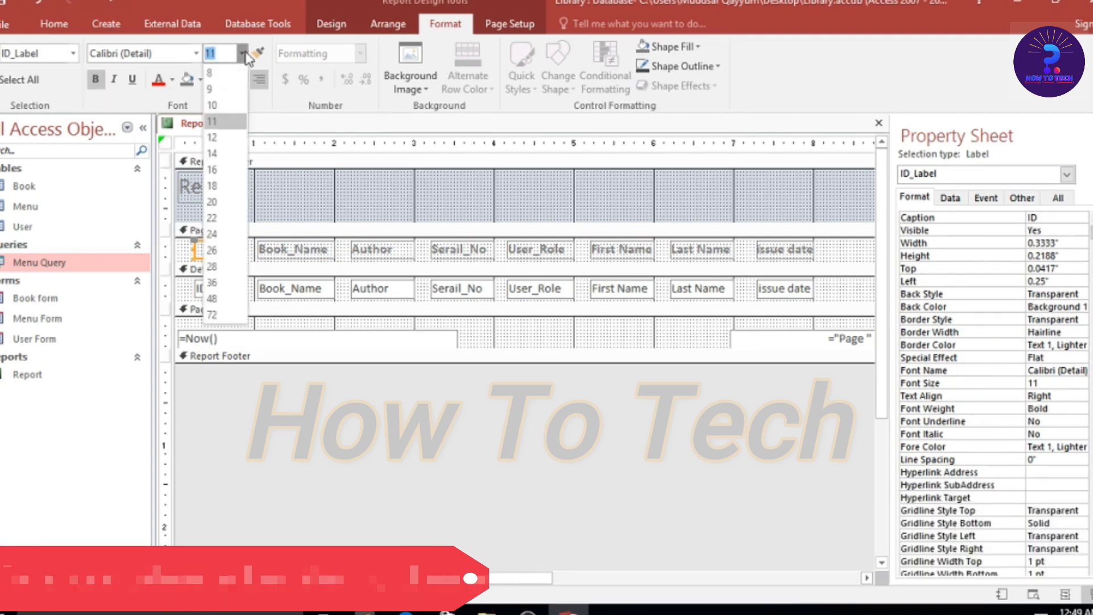
click(215, 137)
Step: Replace the title text in the report header with "Library Book issue Record"
click(217, 193)
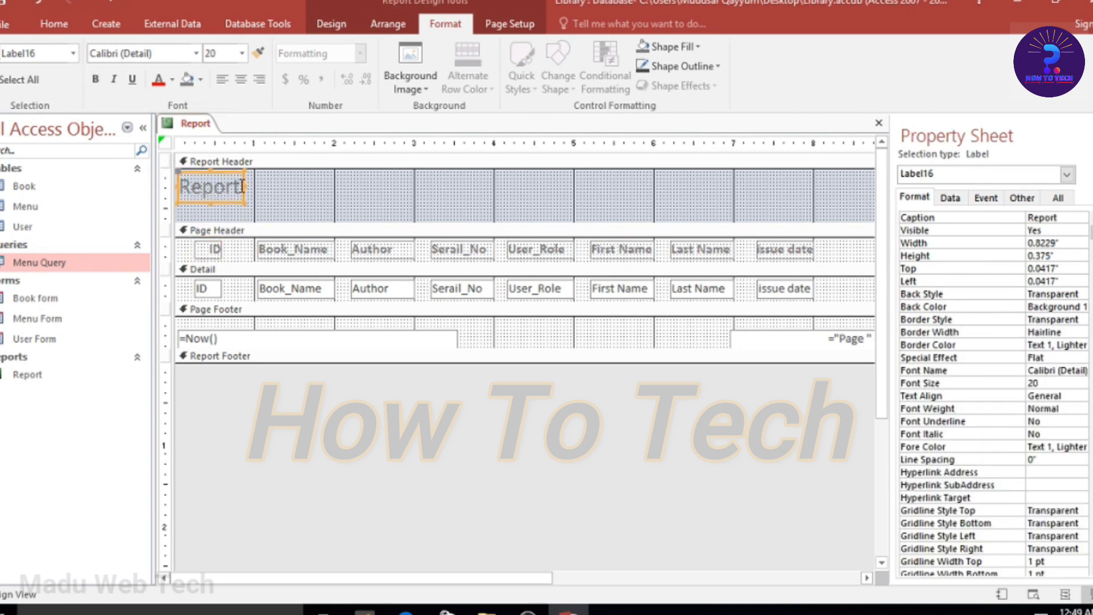
click(242, 187)
key(BackSpace)
key(BackSpace)
key(BackSpace)
key(BackSpace)
key(BackSpace)
key(Caps_Lock)
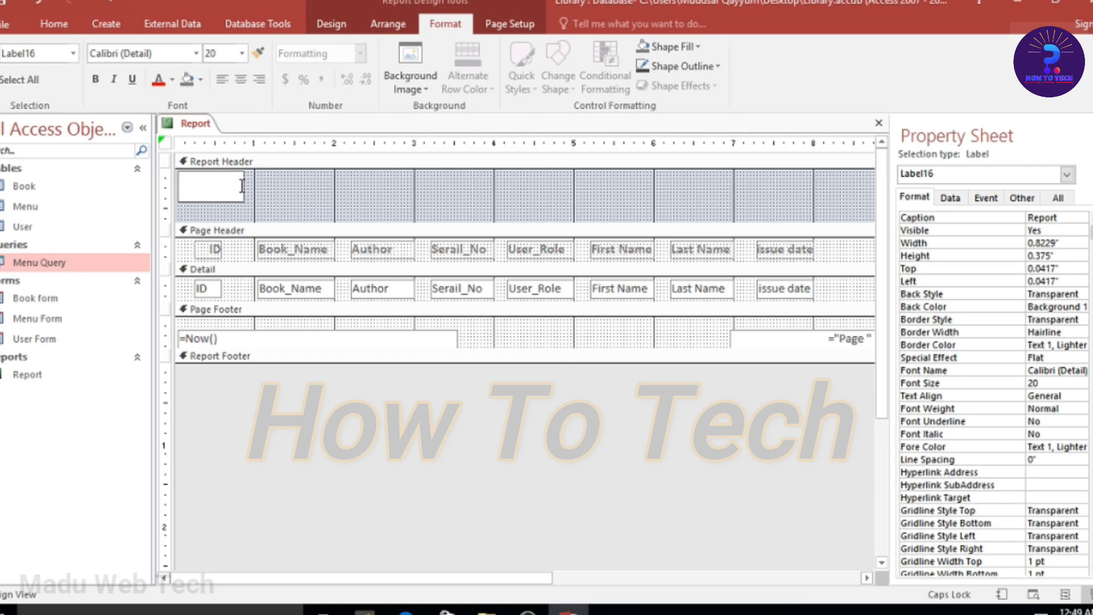
text(L)
key(Caps_Lock)
text(ibrary)
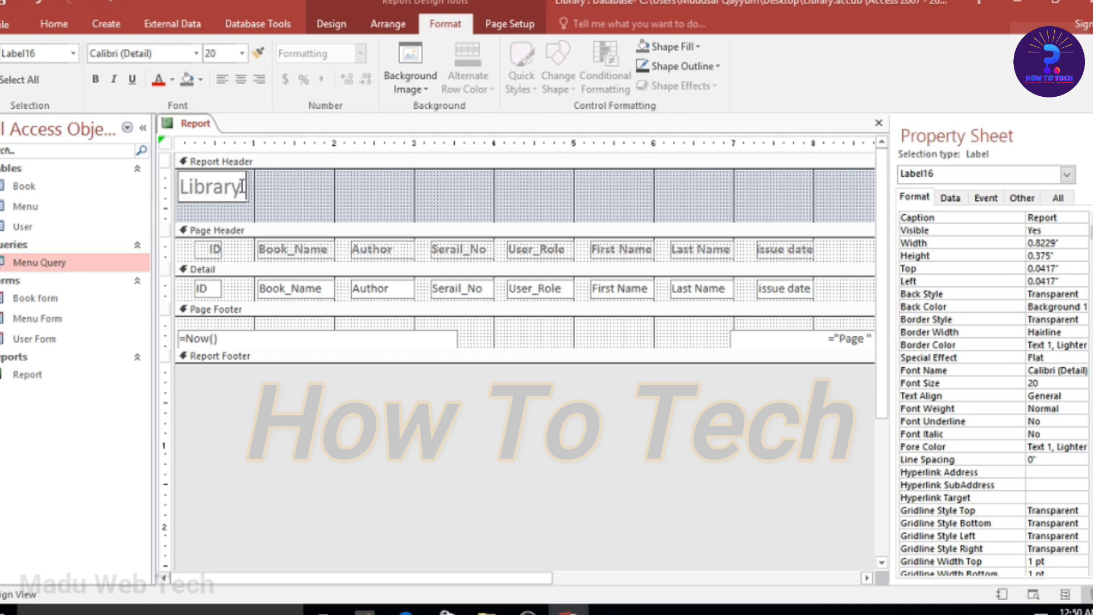
key(Caps_Lock)
text(B)
key(Caps_Lock)
text(ook)
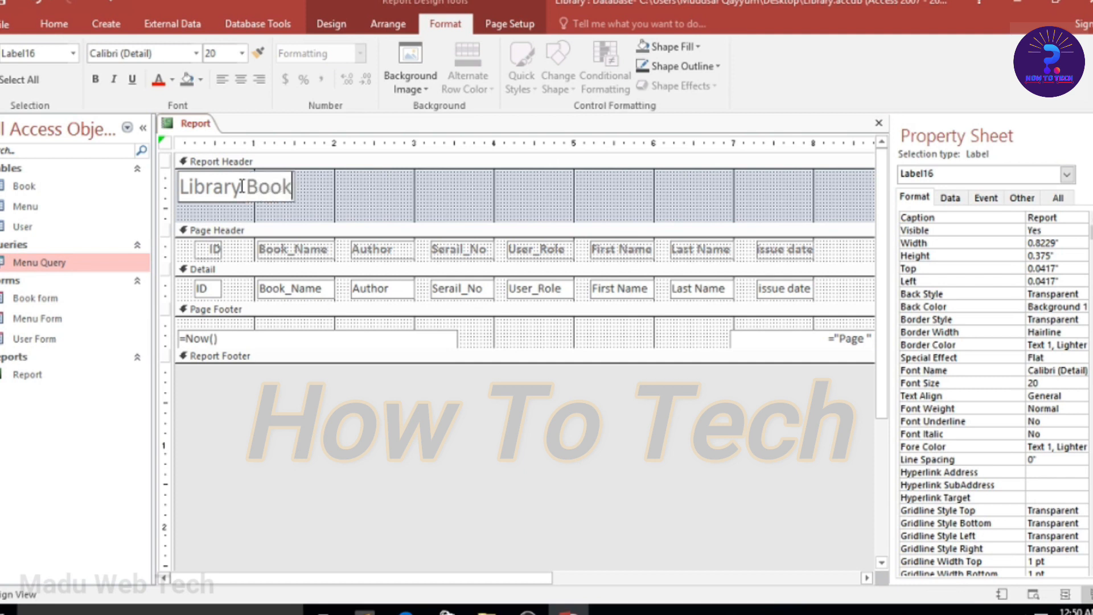
text( issue)
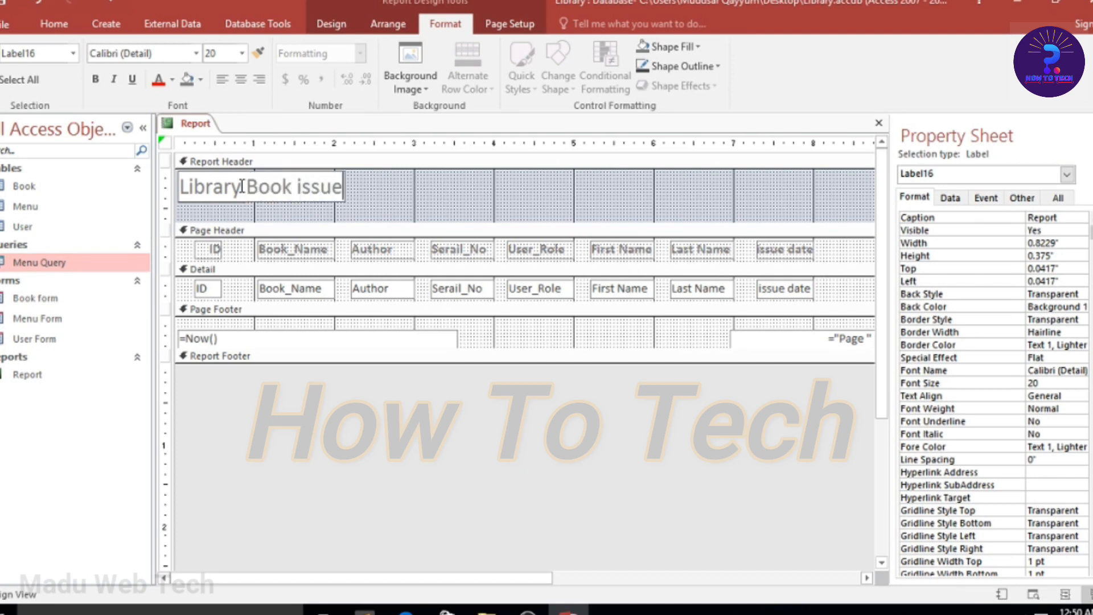
key(Caps_Lock)
text(RE)
key(Caps_Lock)
key(BackSpace)
text(ecord)
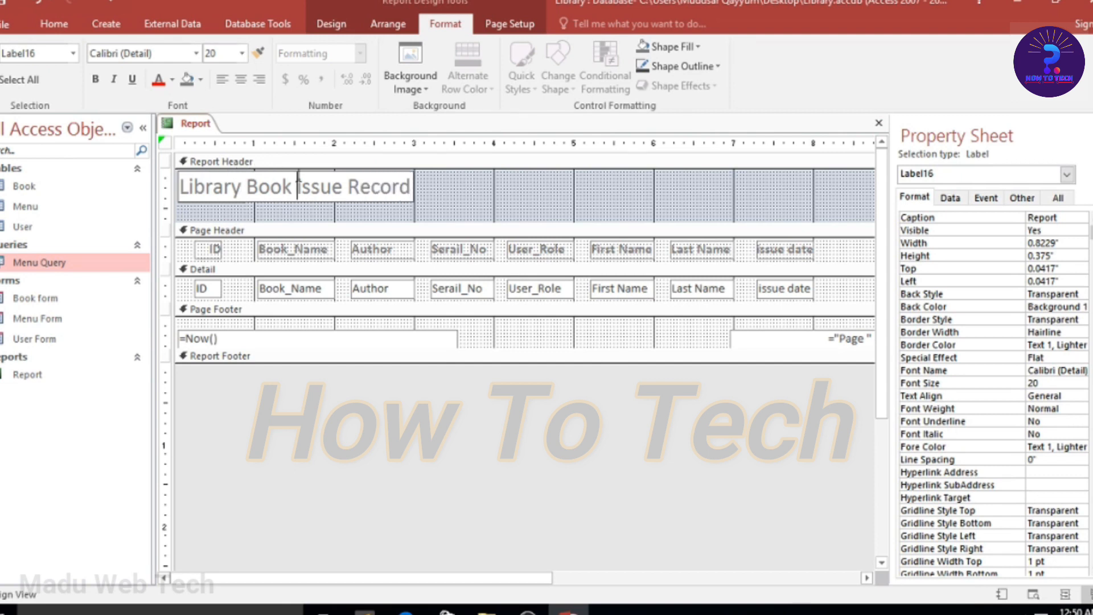
Step: Move the title label to the middle of the report header, about 3" from its left edge and 0.125" from its top
click(188, 204)
click(183, 183)
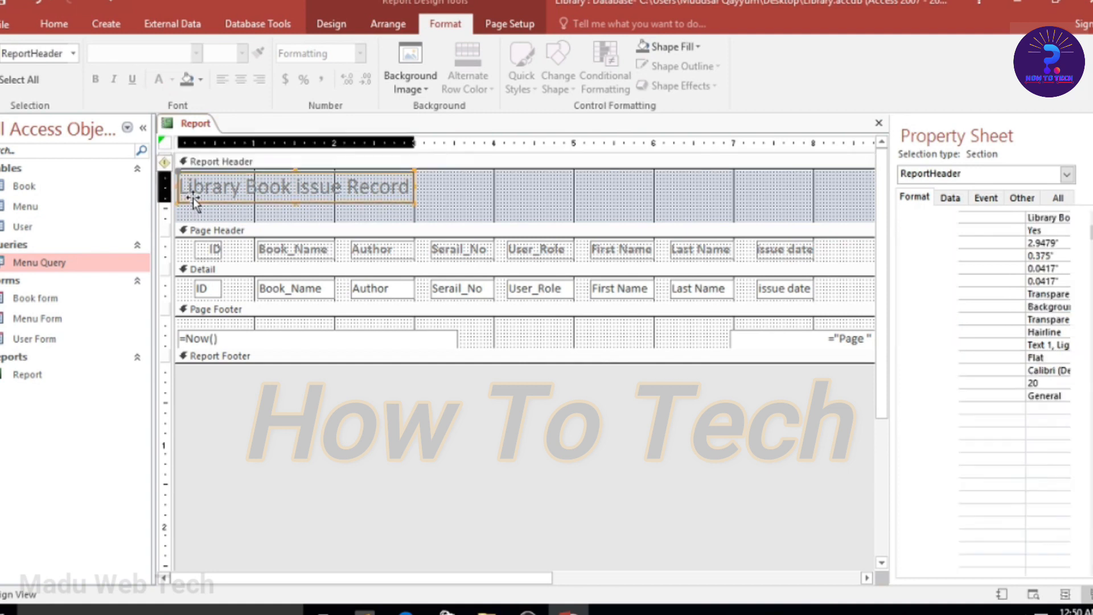
drag(180, 174, 416, 188)
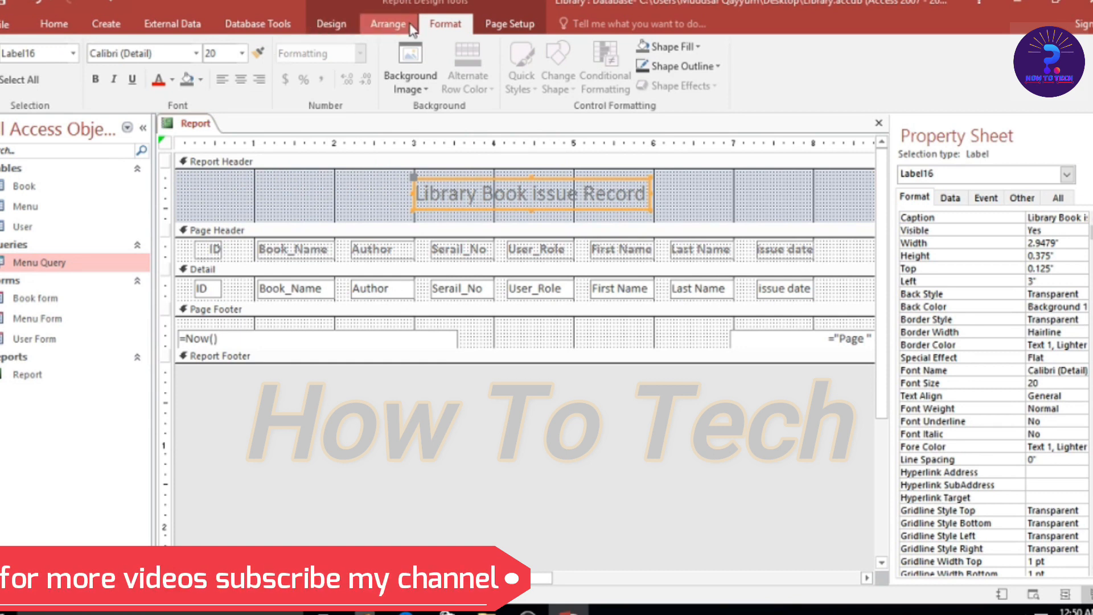
Step: Give the title label a purple background and bold white text
click(201, 81)
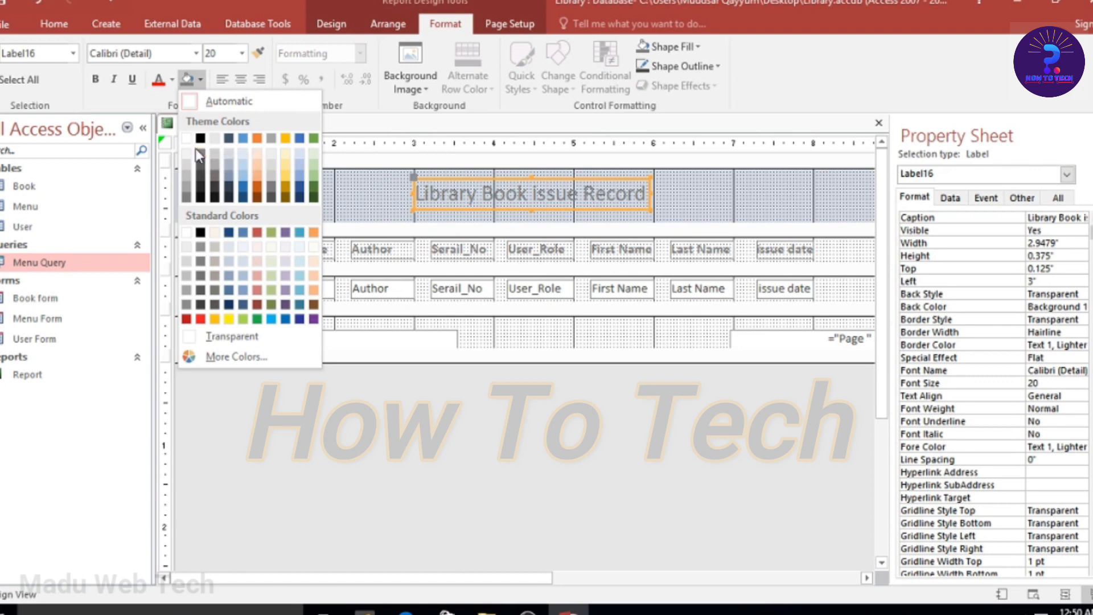
click(313, 319)
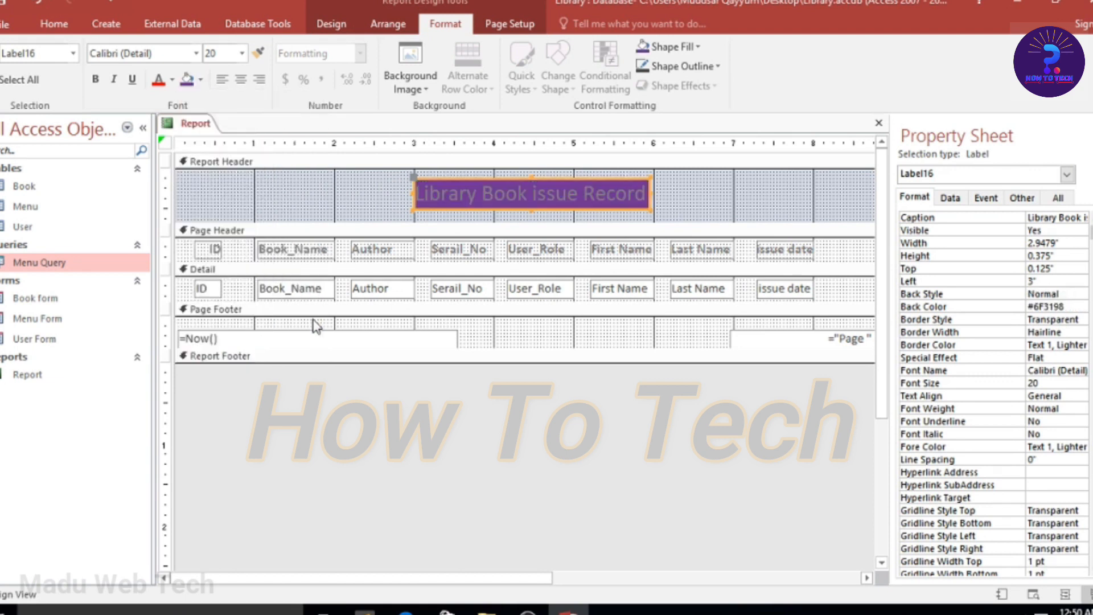
click(173, 80)
click(155, 136)
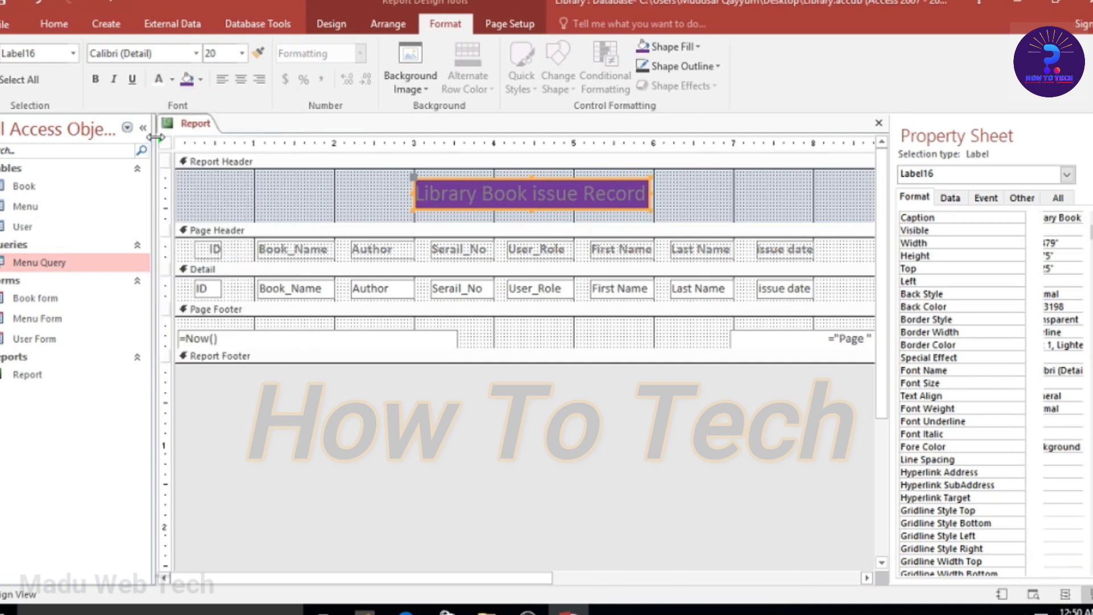
click(100, 80)
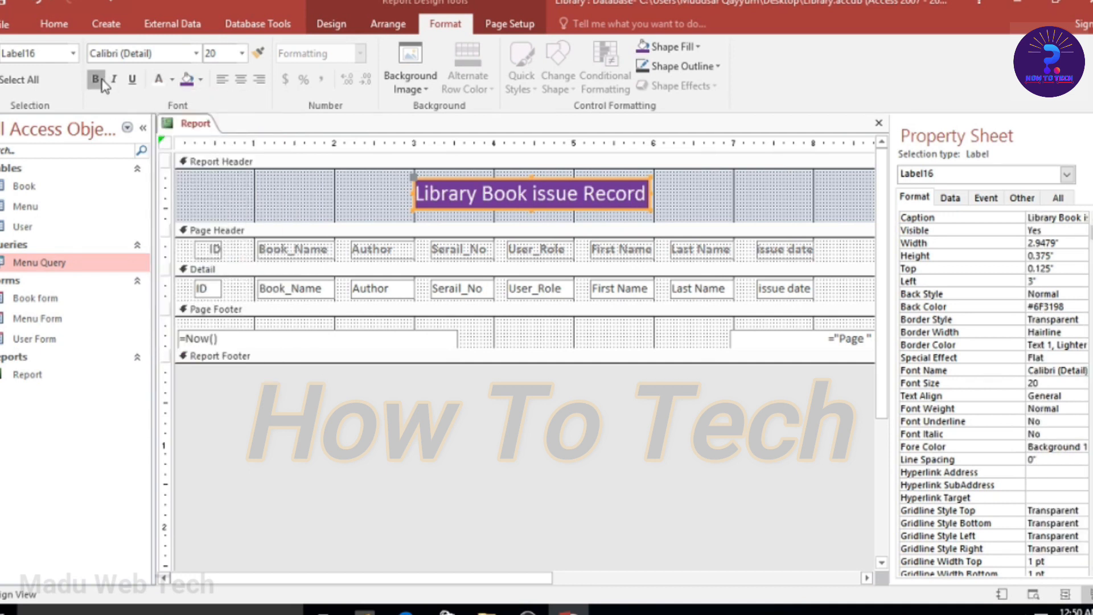
Step: Set the title's font to Baskerville Old Face and widen the label to about 3.375" so the full text fits
click(198, 55)
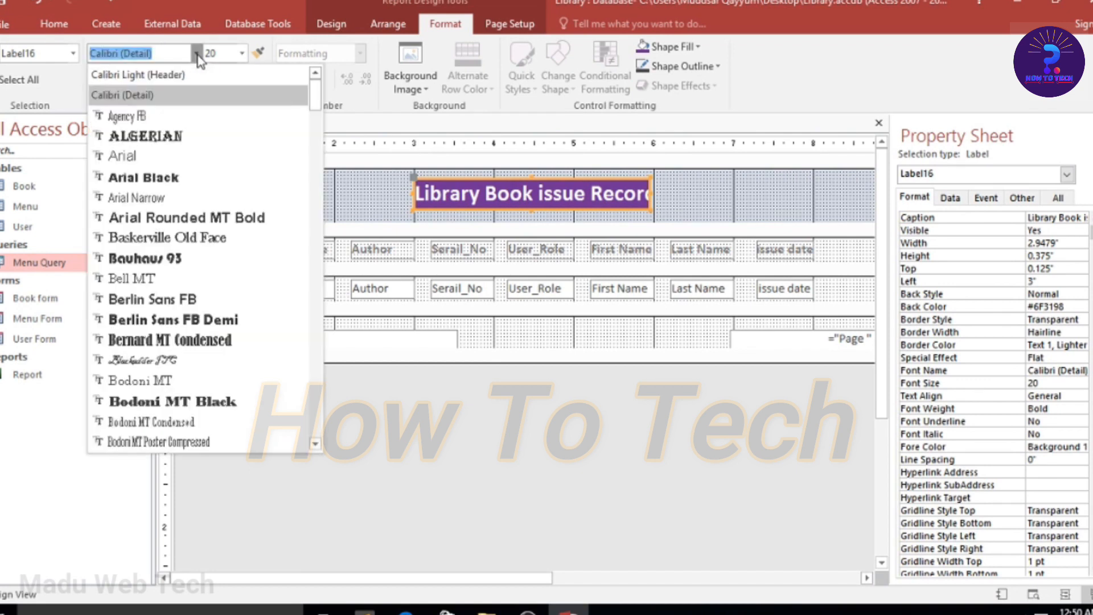
click(176, 214)
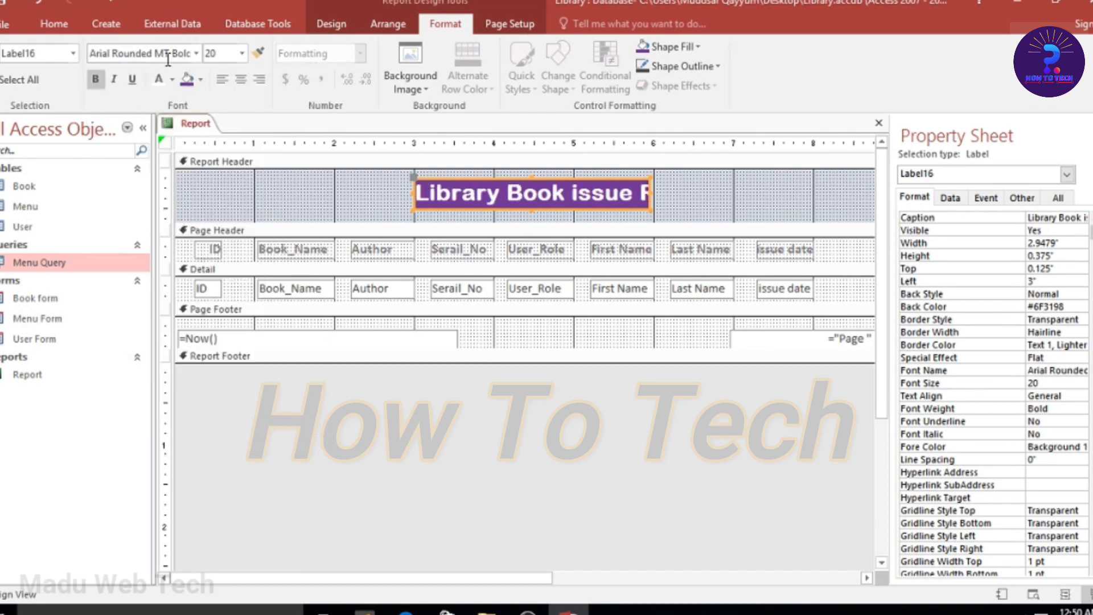
click(197, 53)
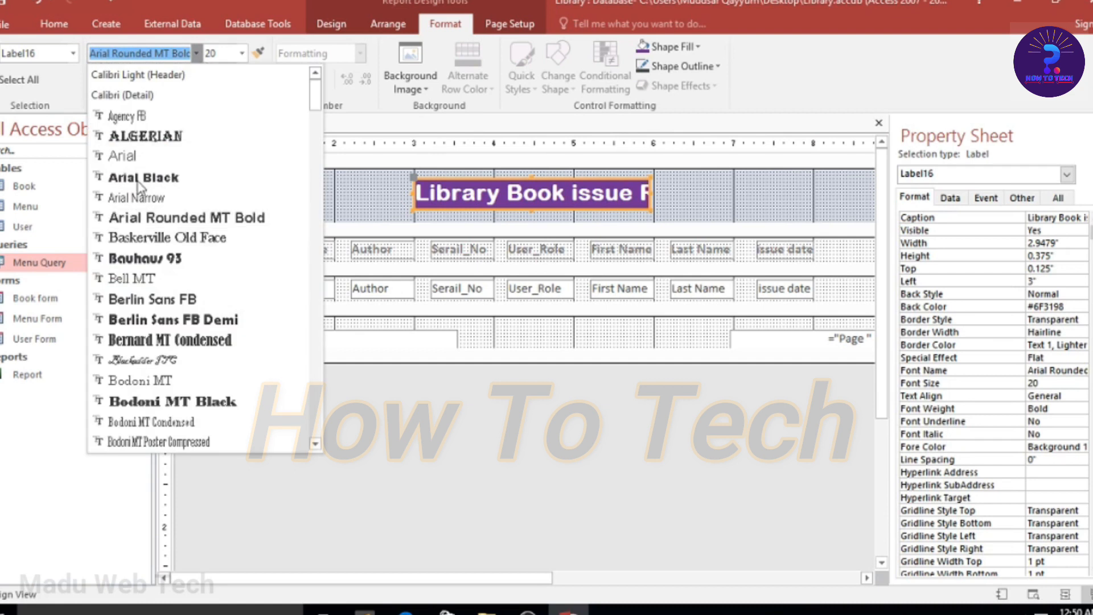
click(178, 242)
drag(648, 193, 675, 194)
drag(414, 200, 403, 197)
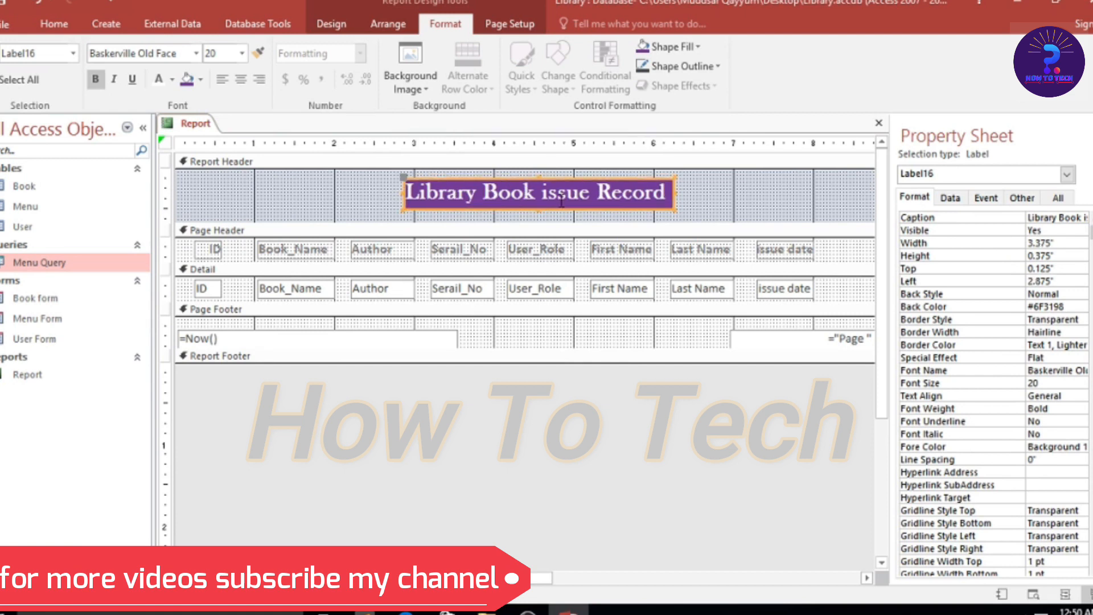
Step: Display the report in Report View to check its layout and close it
right_click(189, 127)
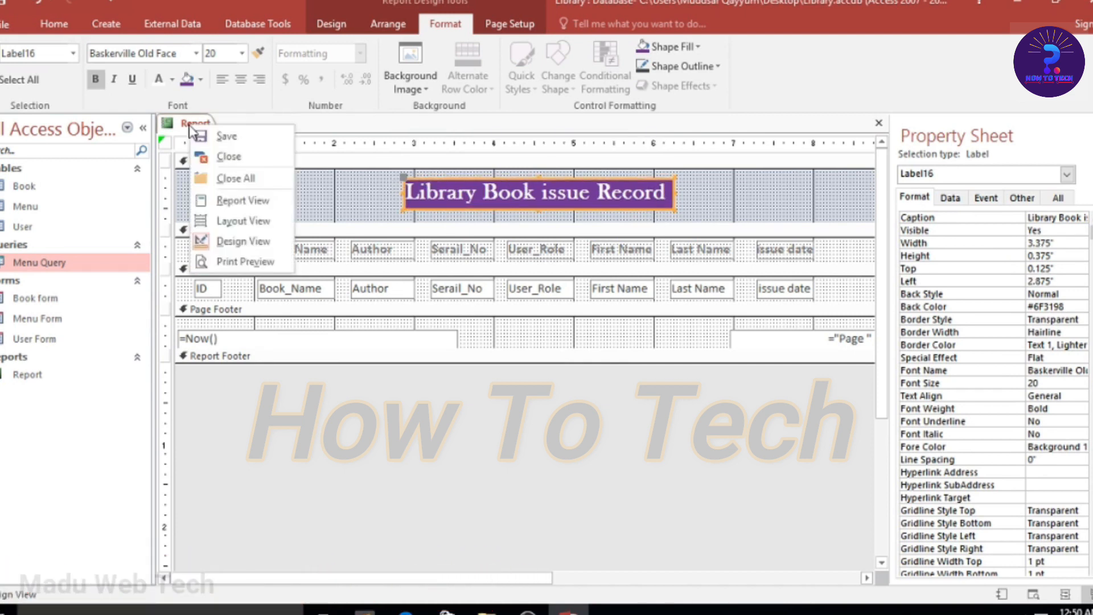
click(191, 126)
right_click(197, 126)
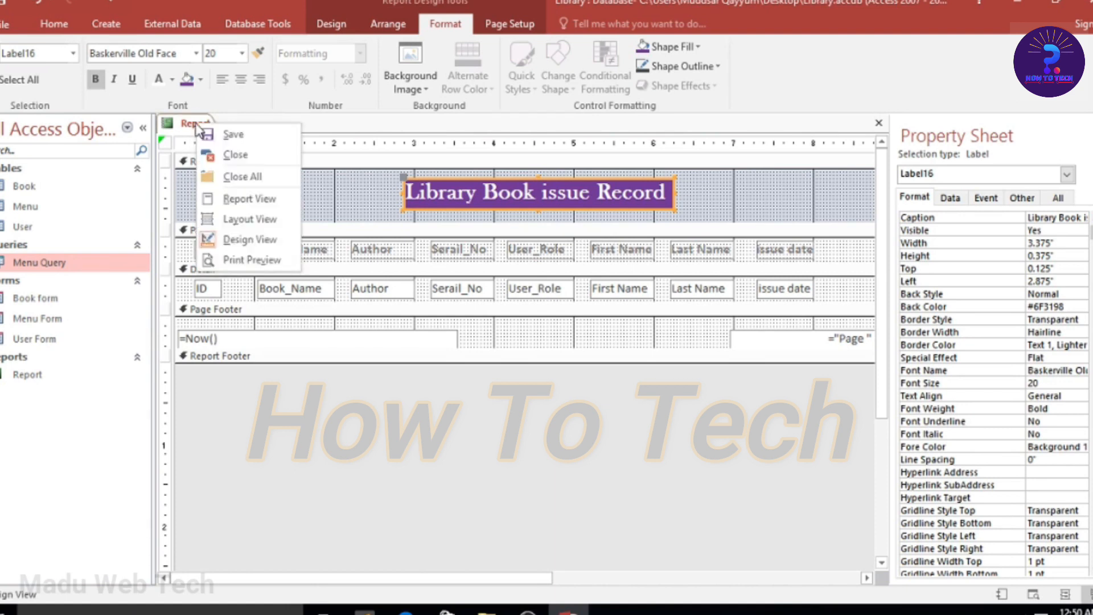
click(256, 199)
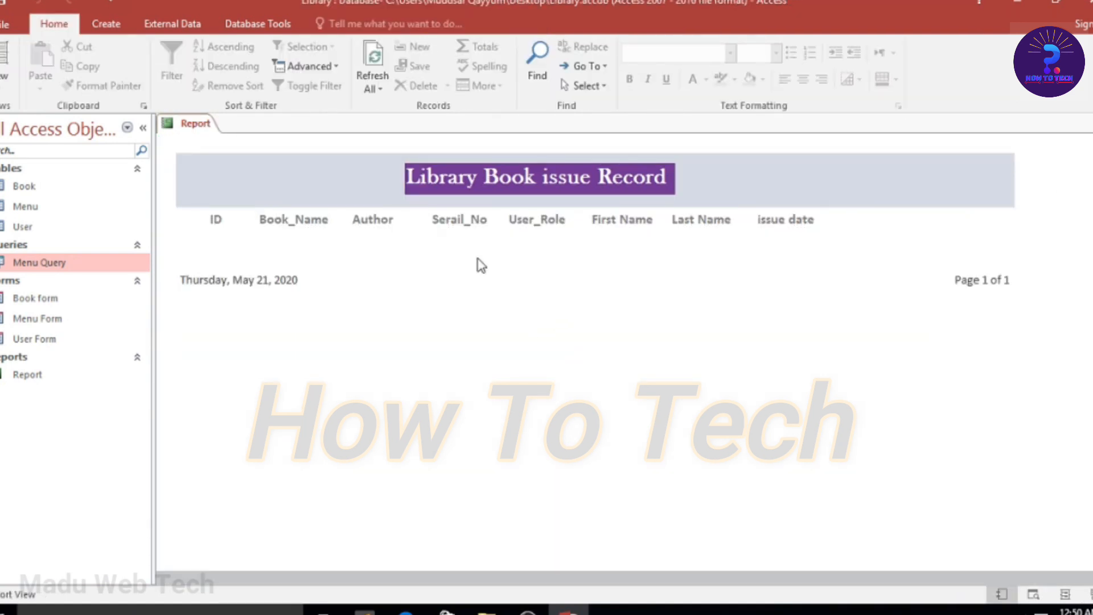
right_click(197, 130)
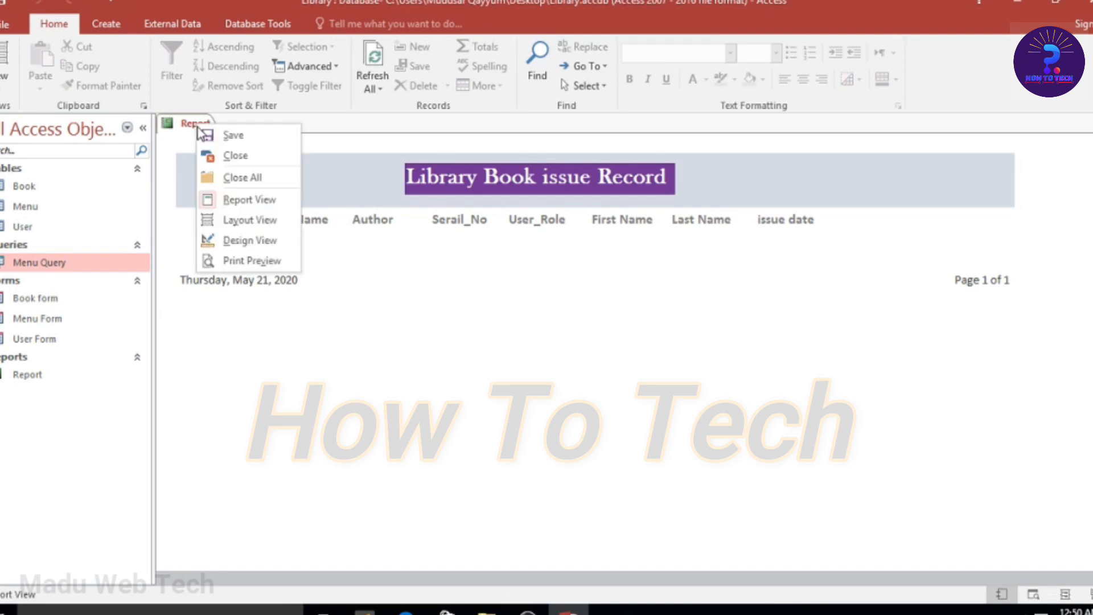
click(236, 157)
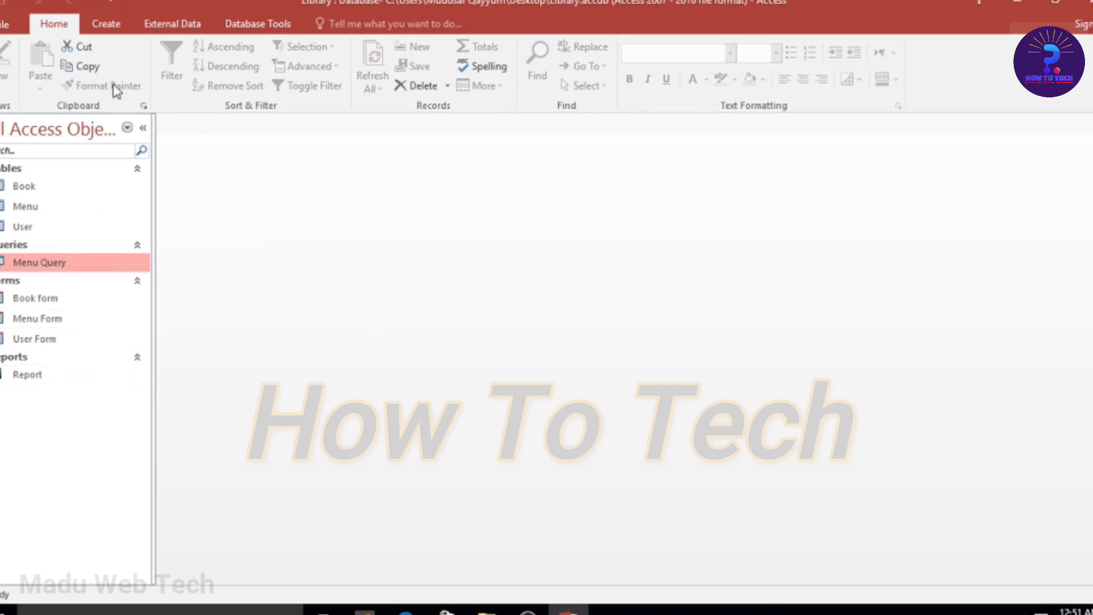
Step: Create a blank form and add a label reading "Library Book issue Record" to it
click(106, 24)
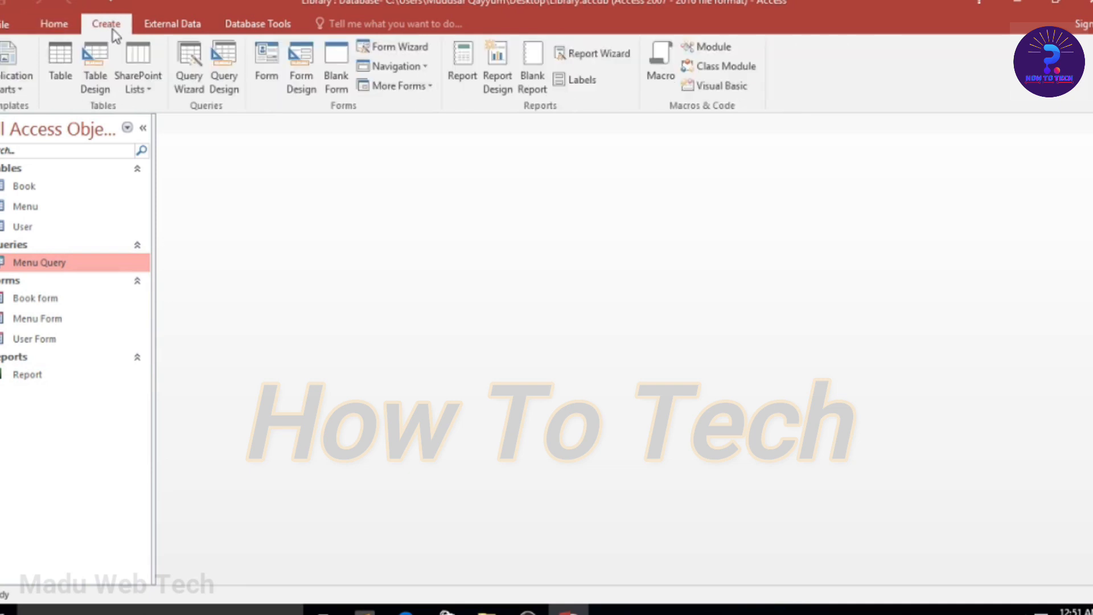
click(343, 88)
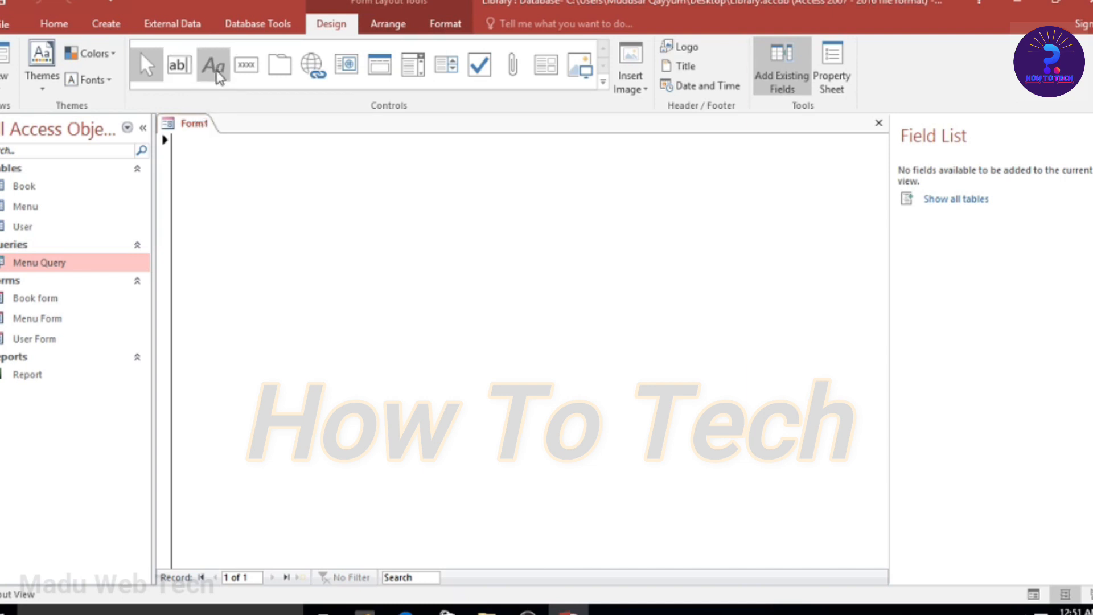
click(219, 78)
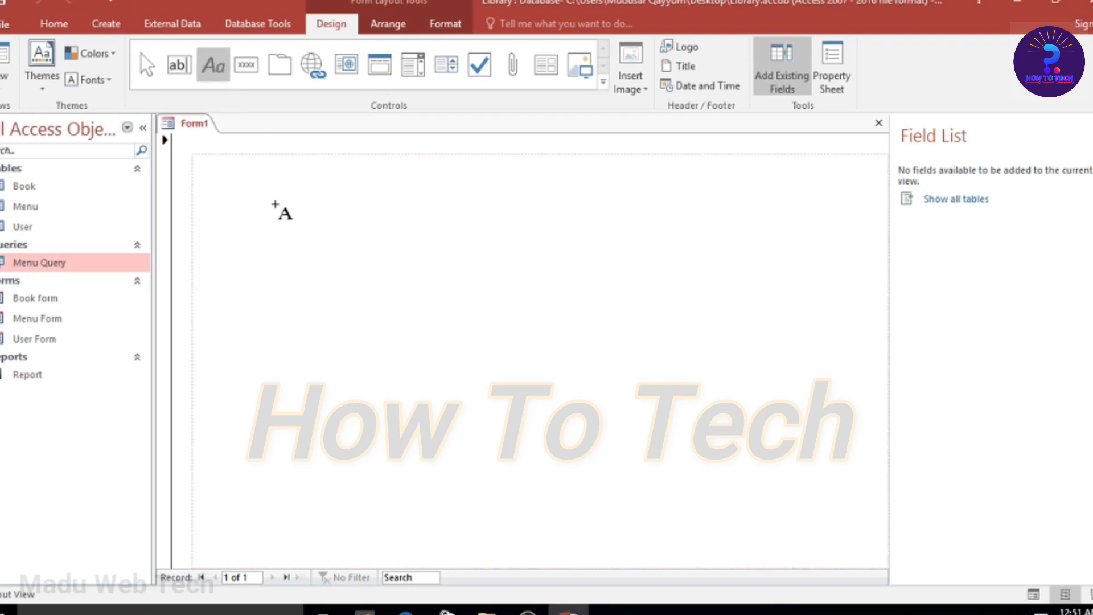
click(297, 212)
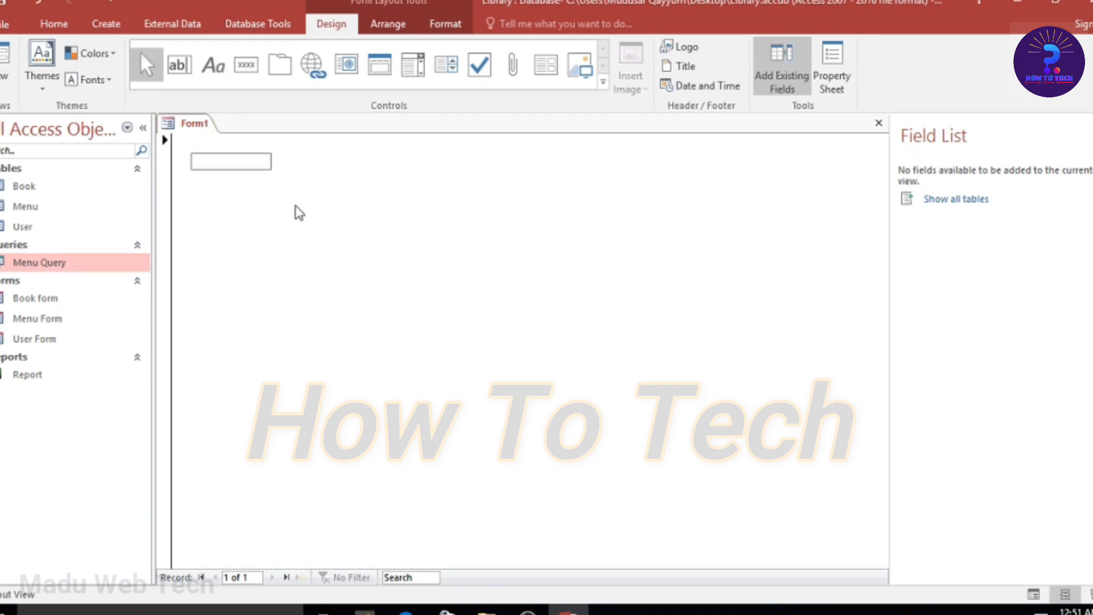
text(Library)
text(Book issue)
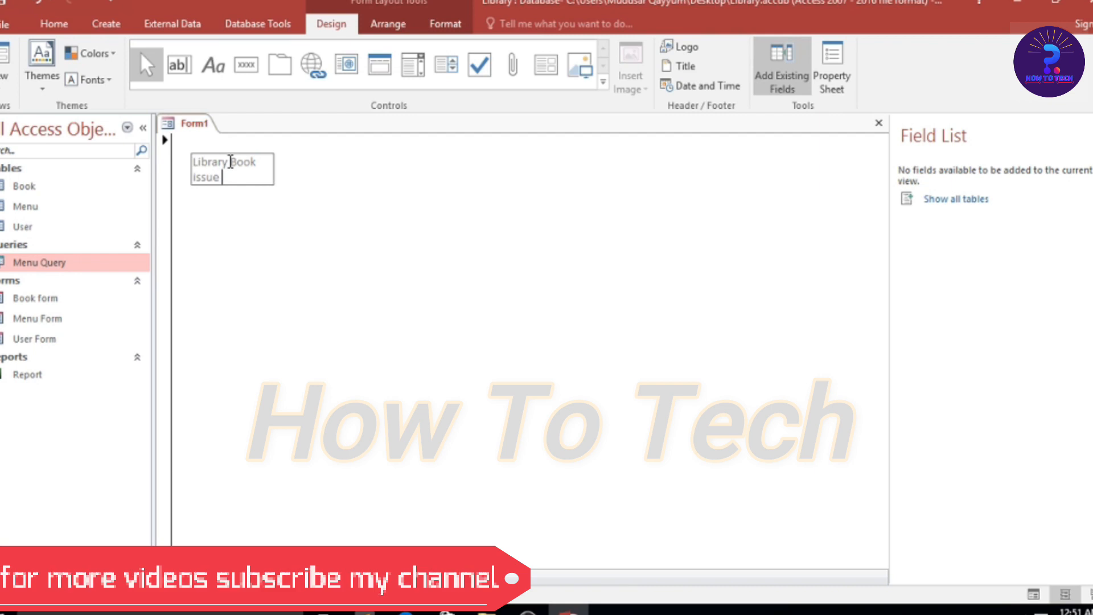
text( Record)
key(Return)
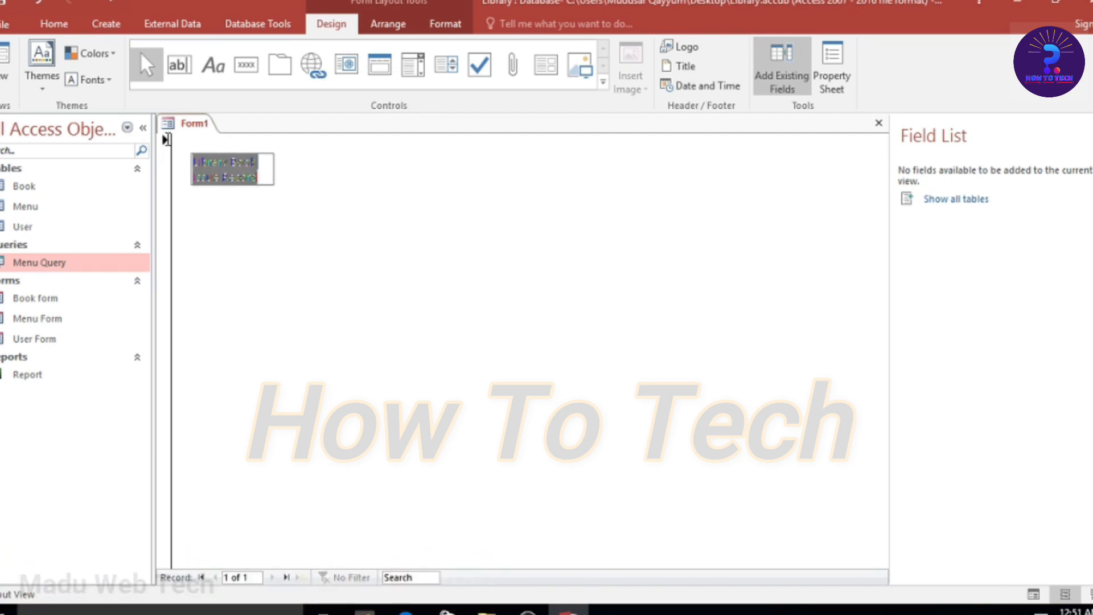
Step: Set the form label's font size to 22 and make its text bold
click(446, 23)
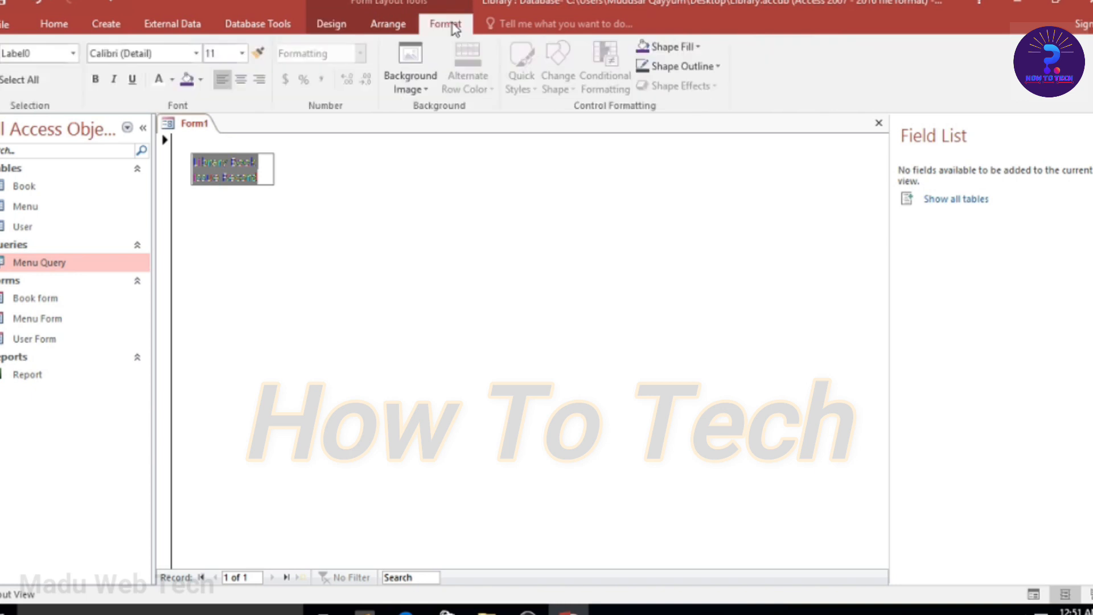
click(241, 53)
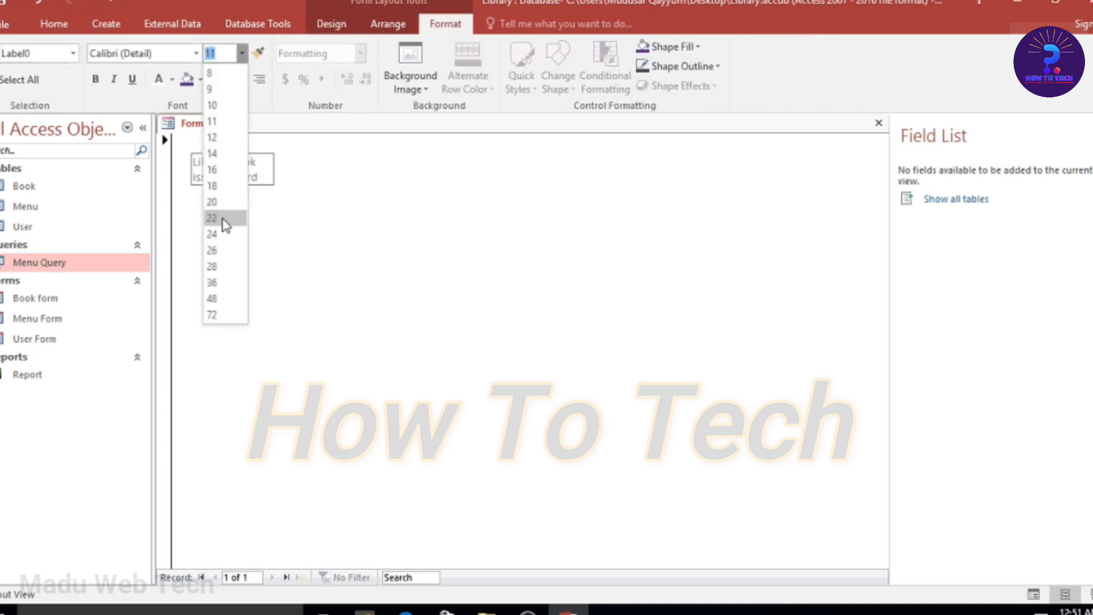
click(223, 203)
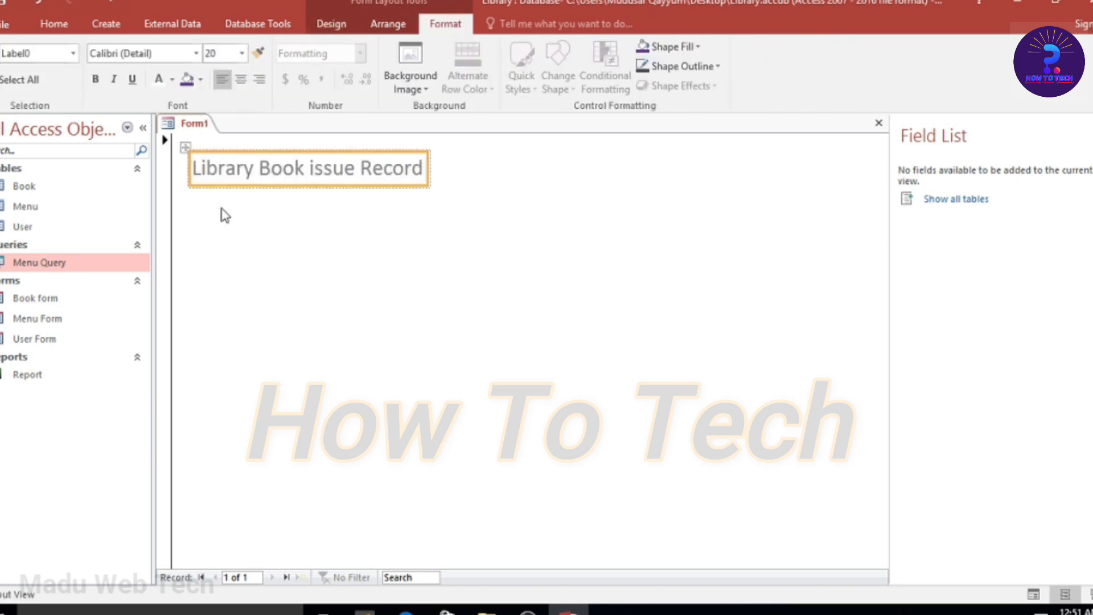
click(242, 53)
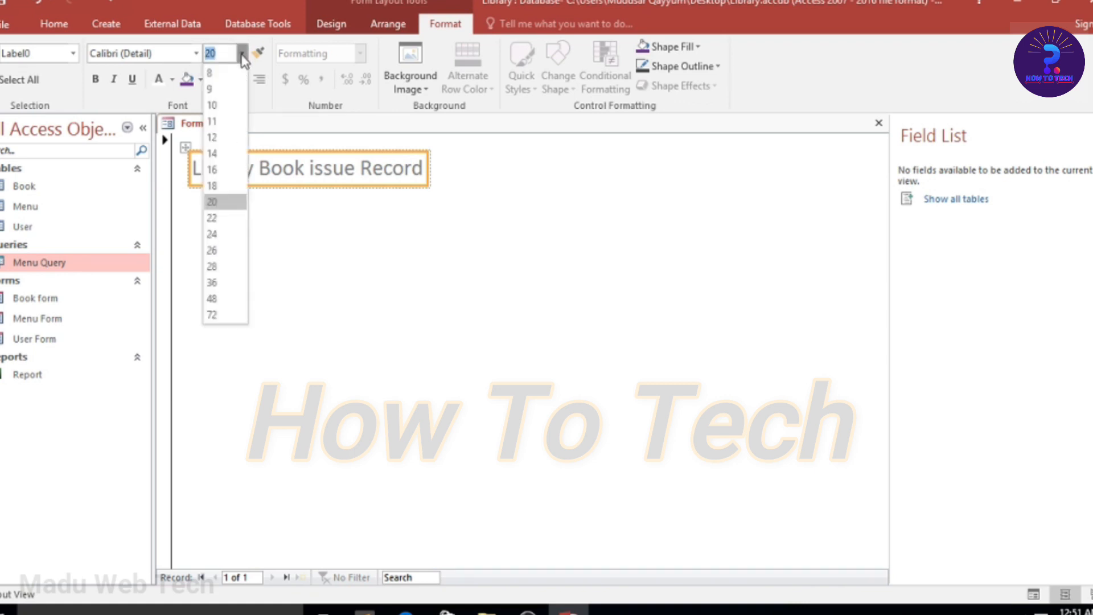
click(213, 217)
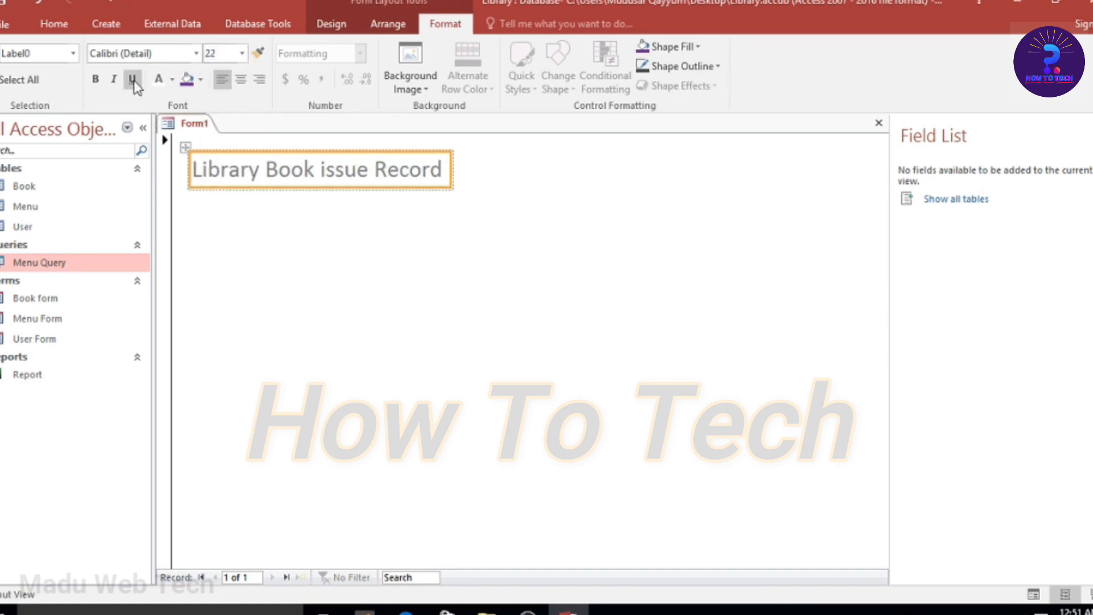
click(96, 79)
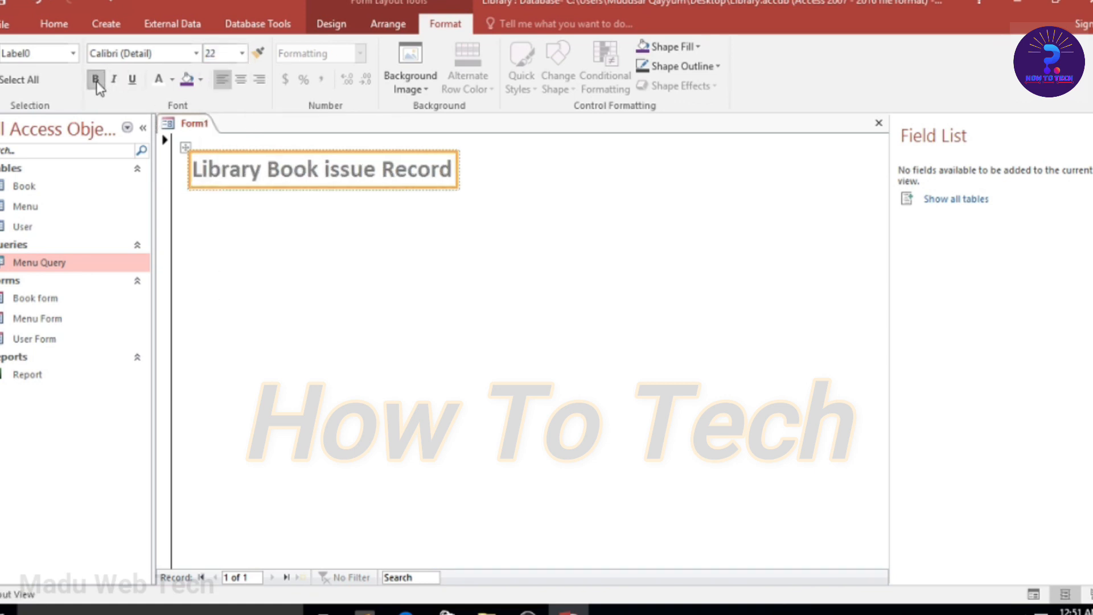
Step: Set the form label's font to Berlin Sans FB Demi
click(197, 53)
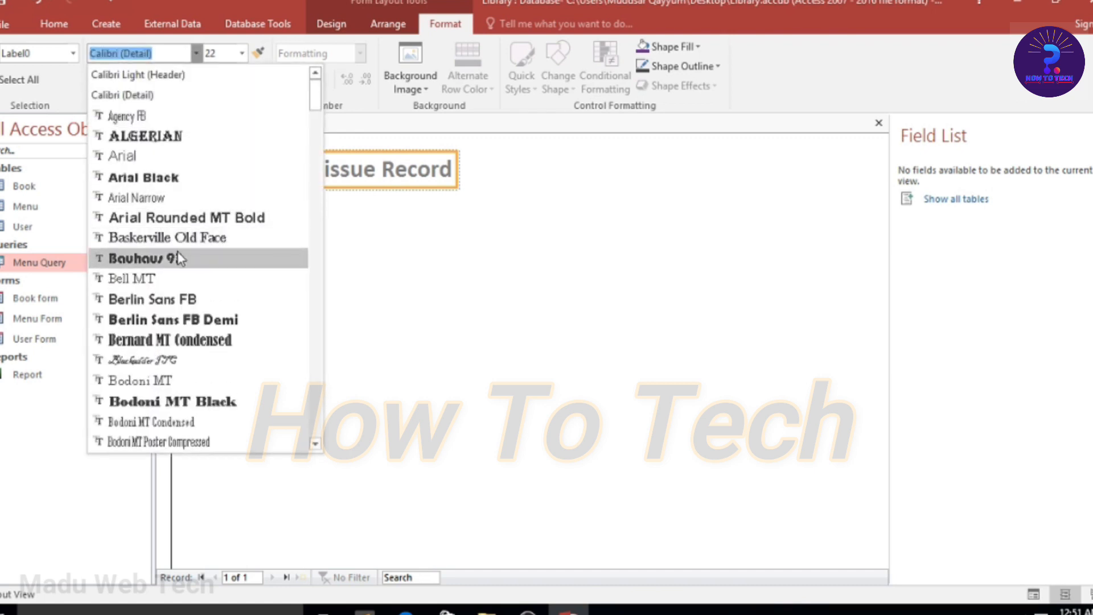
click(196, 300)
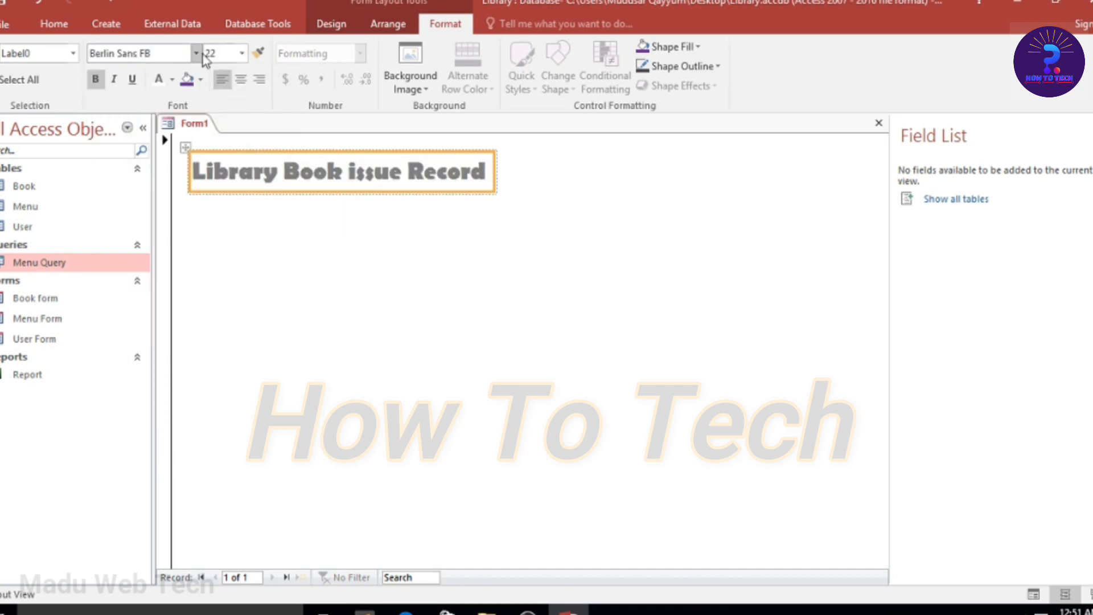
click(197, 54)
click(193, 317)
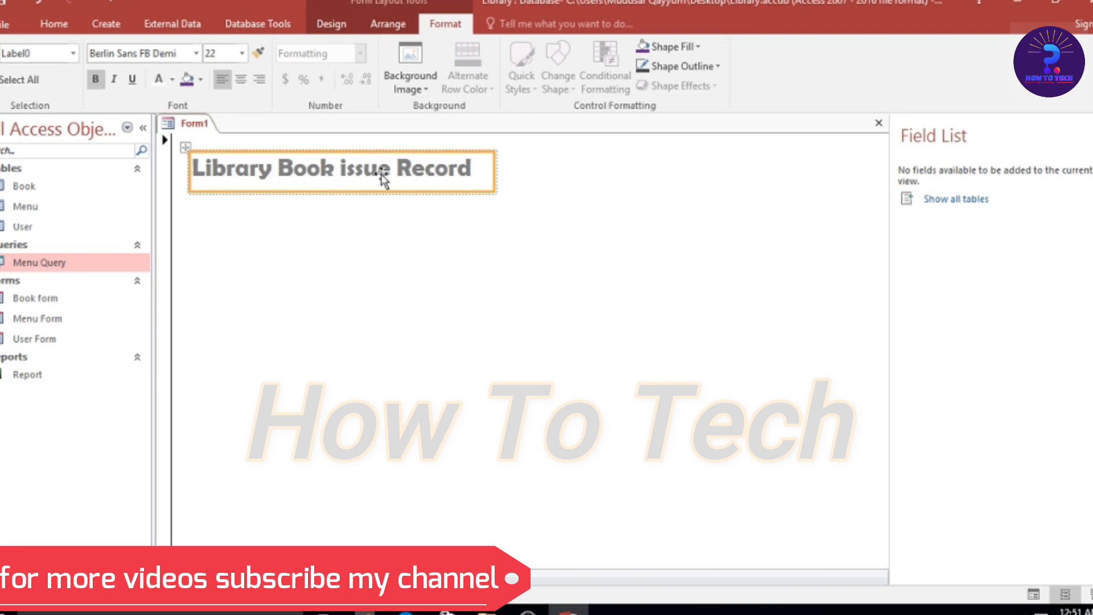
Step: Give the form label a purple background and white text
click(201, 79)
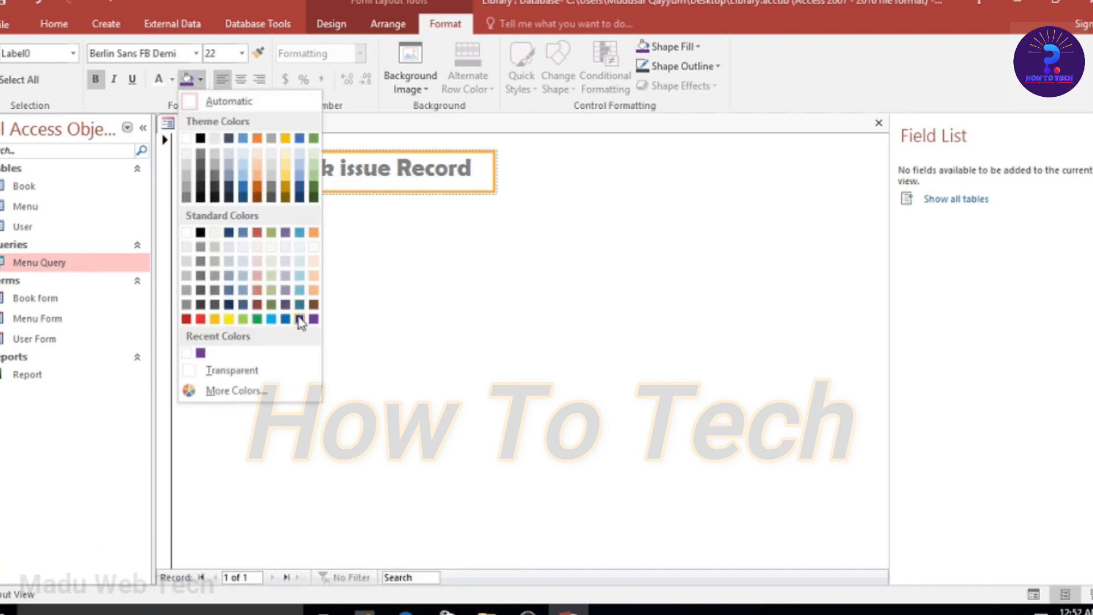
click(299, 319)
click(201, 80)
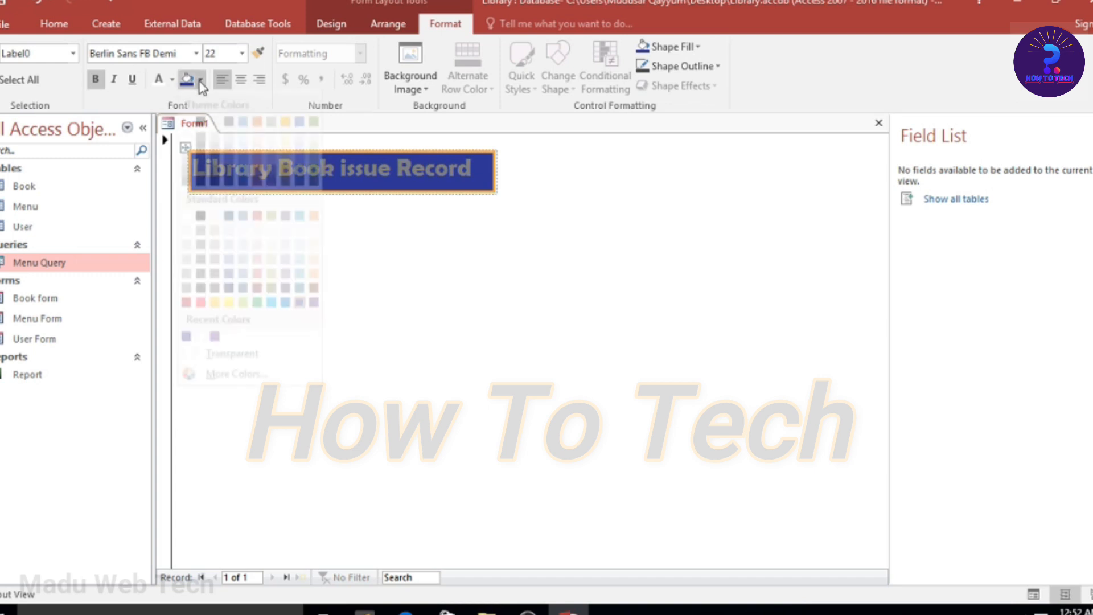
click(313, 319)
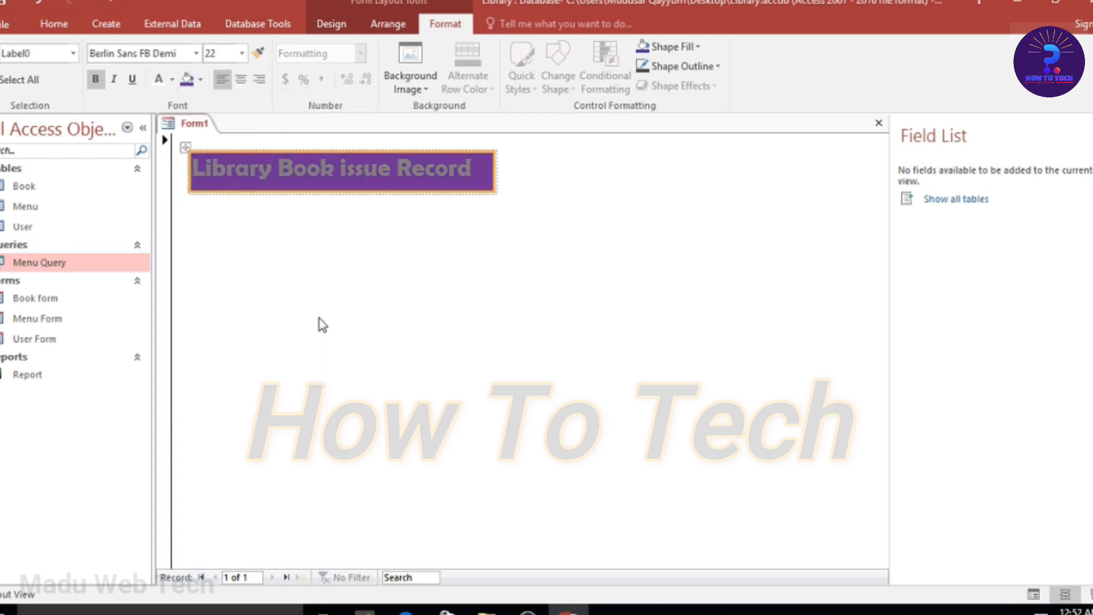
click(158, 80)
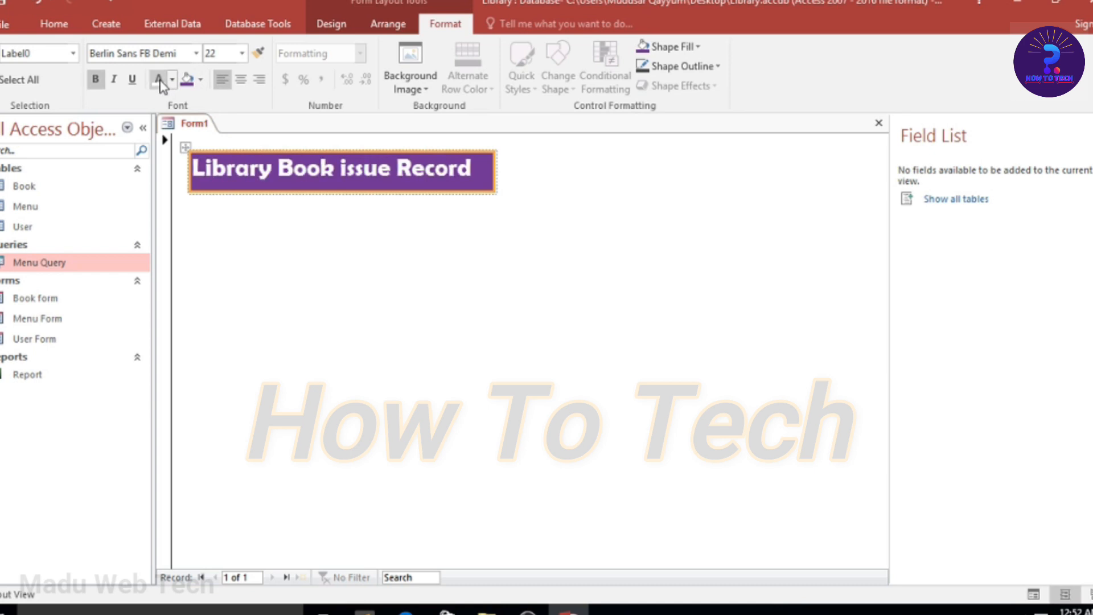
Step: Move the title label away from the form's corner to the upper middle of the form
click(191, 146)
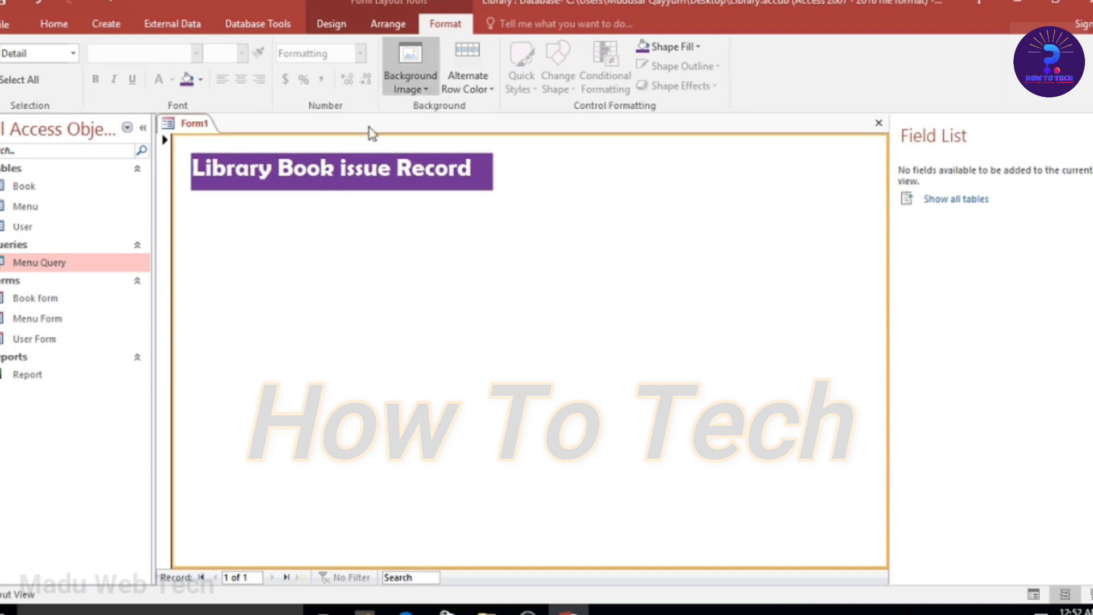
click(317, 178)
drag(186, 148, 406, 217)
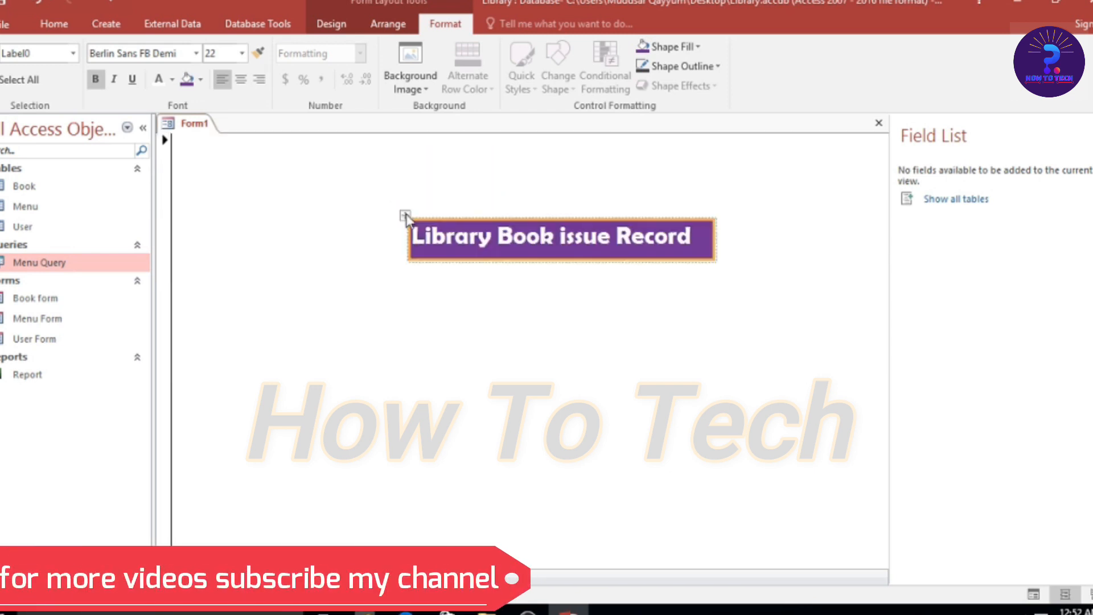
click(446, 281)
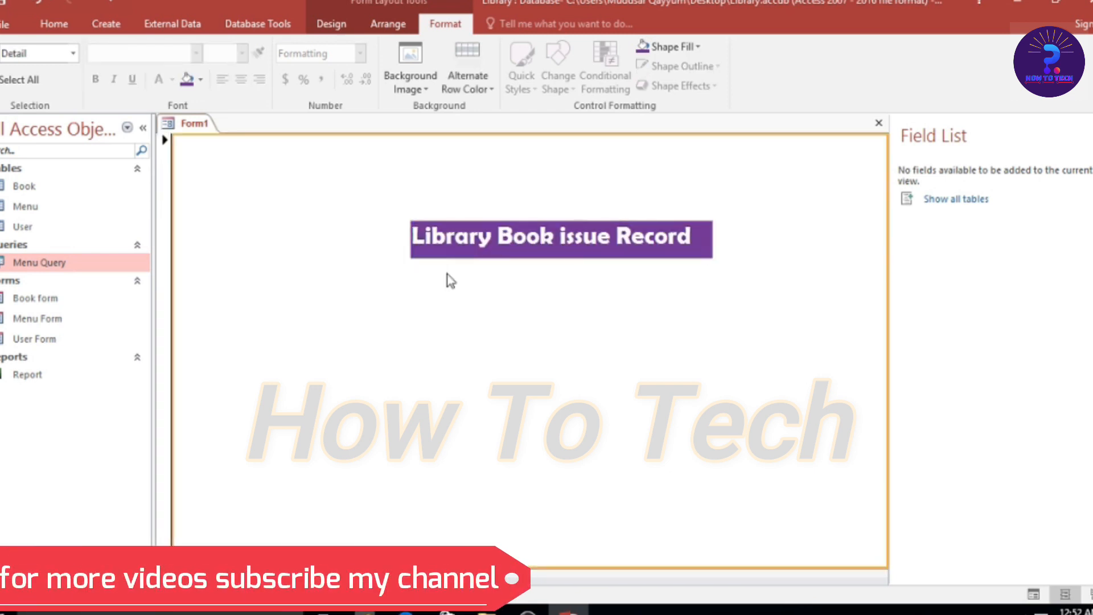
Step: Add a command button below the title label that opens Book form and shows all the records
click(326, 26)
click(246, 64)
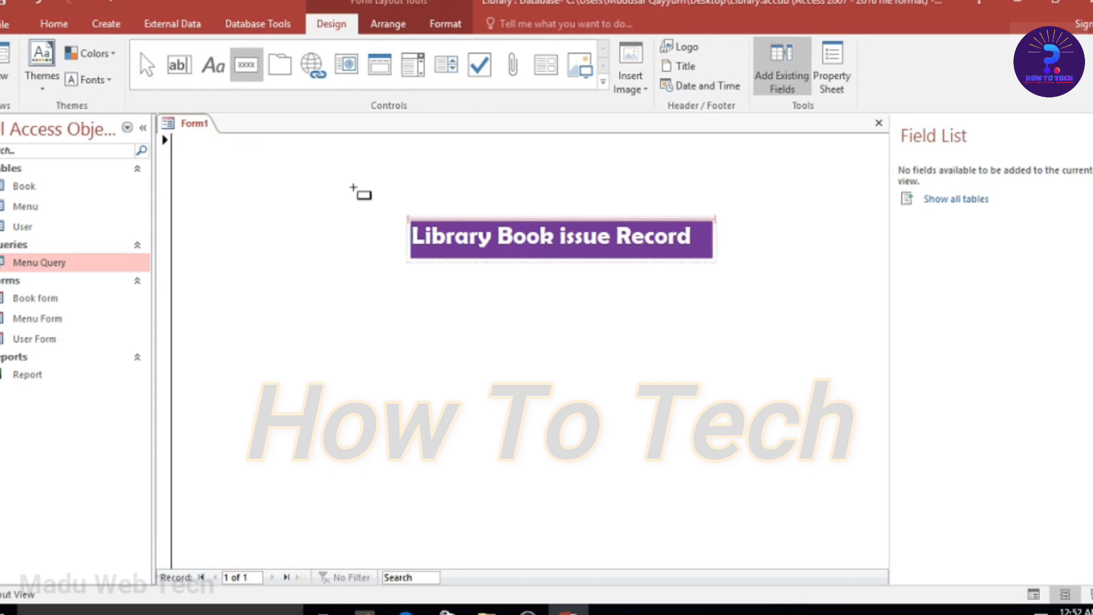
click(497, 275)
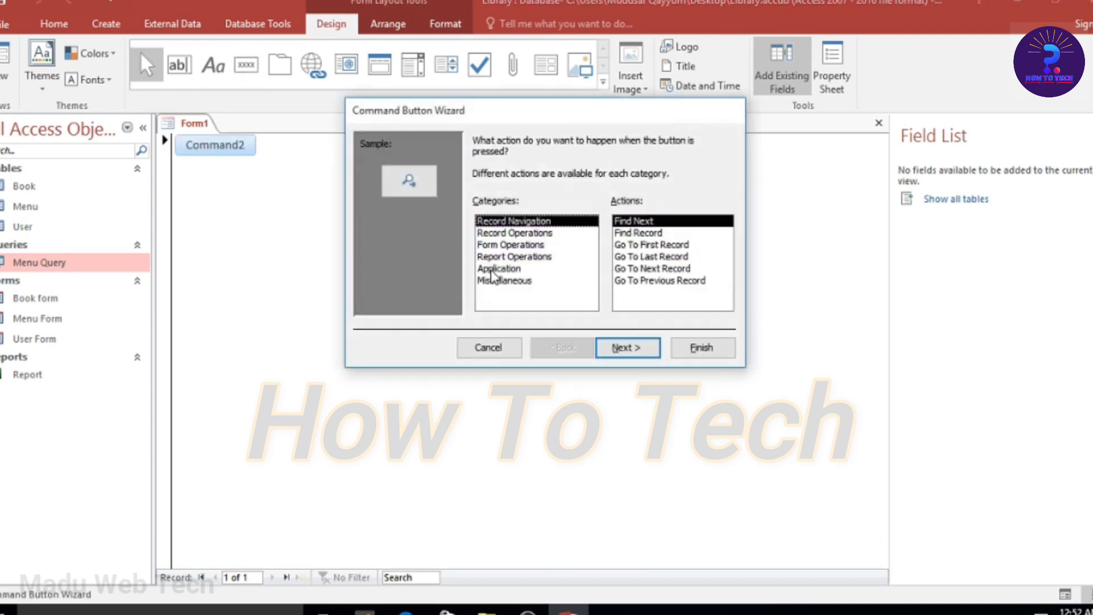
click(512, 246)
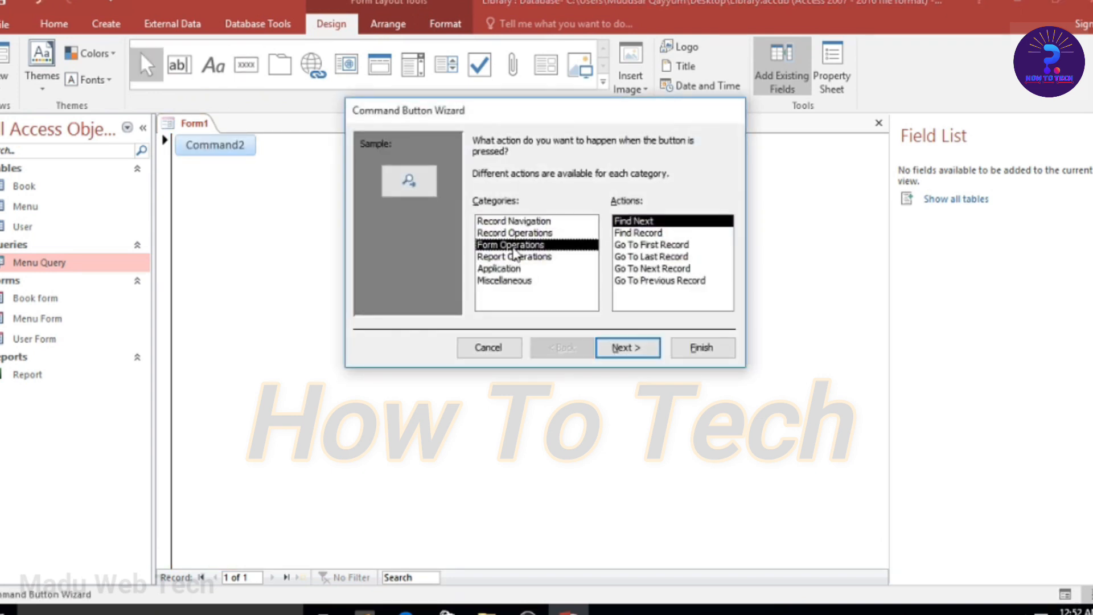
click(641, 244)
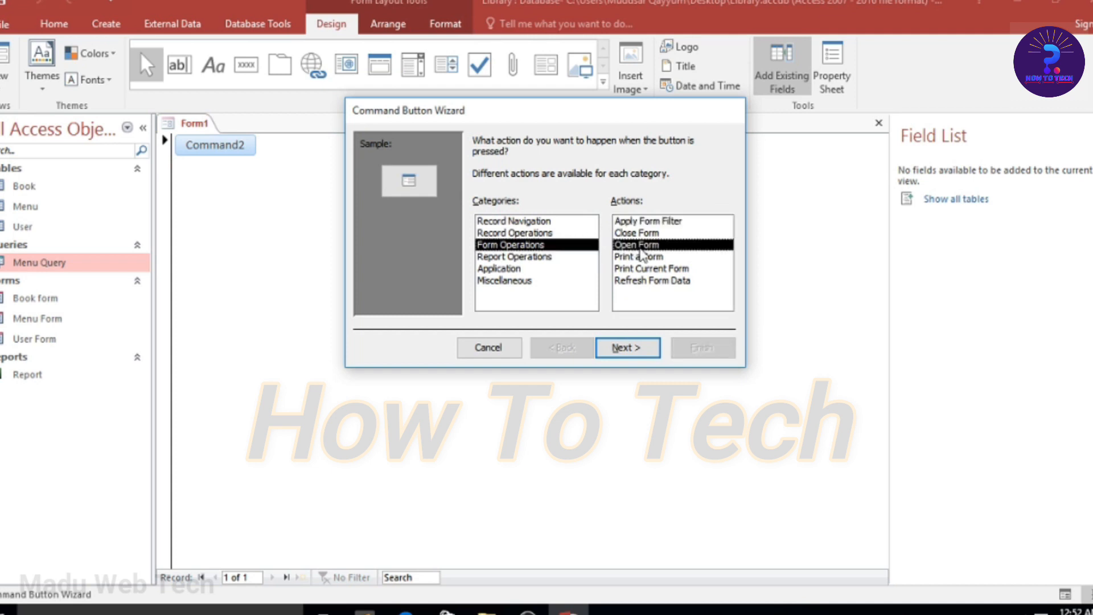
click(627, 347)
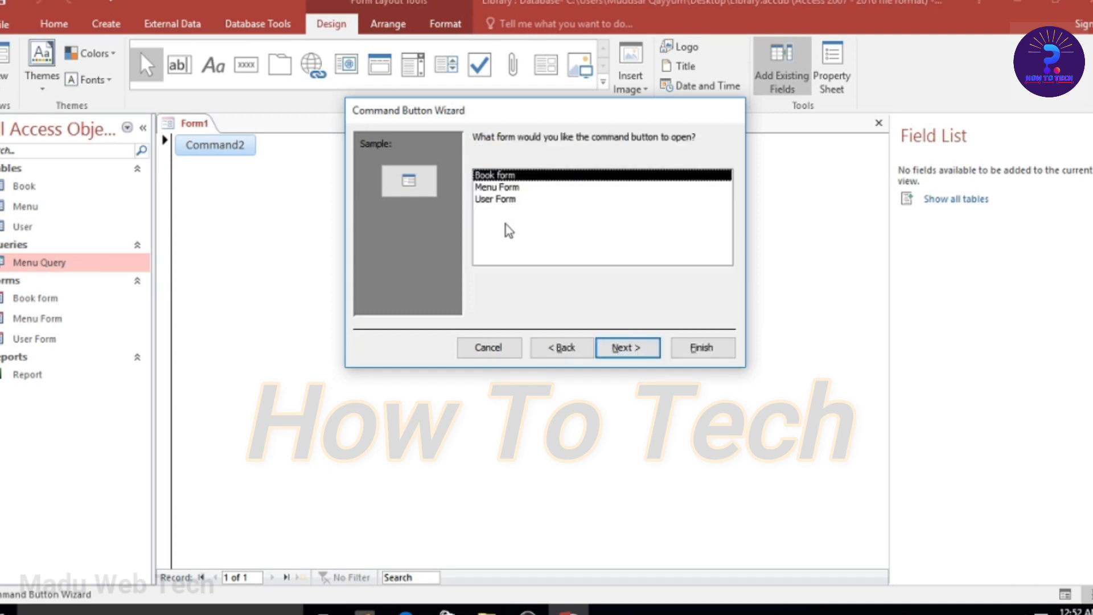
click(639, 352)
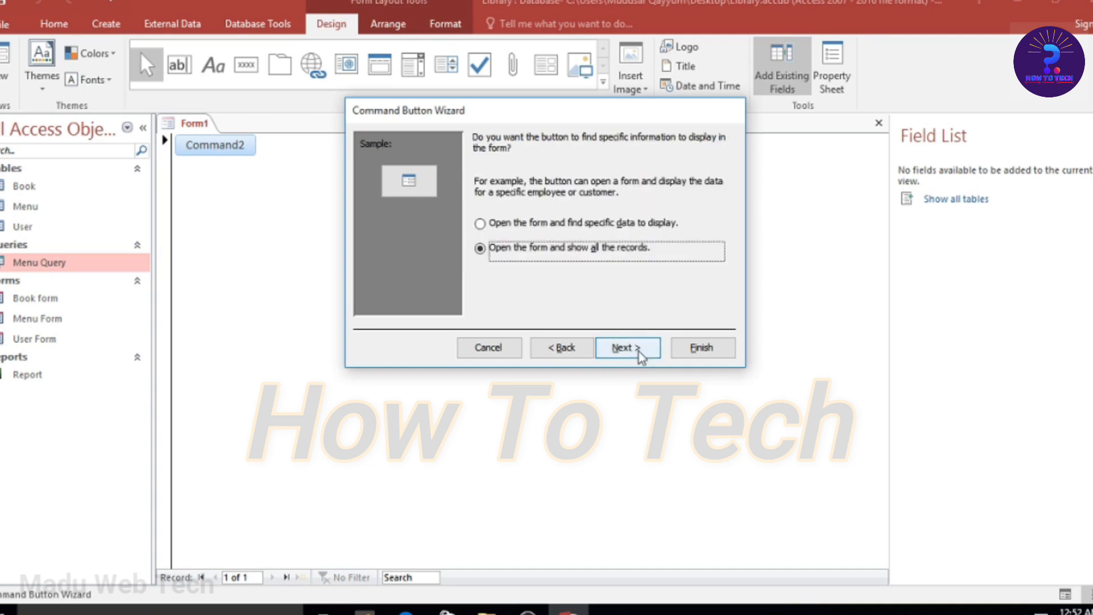
click(639, 350)
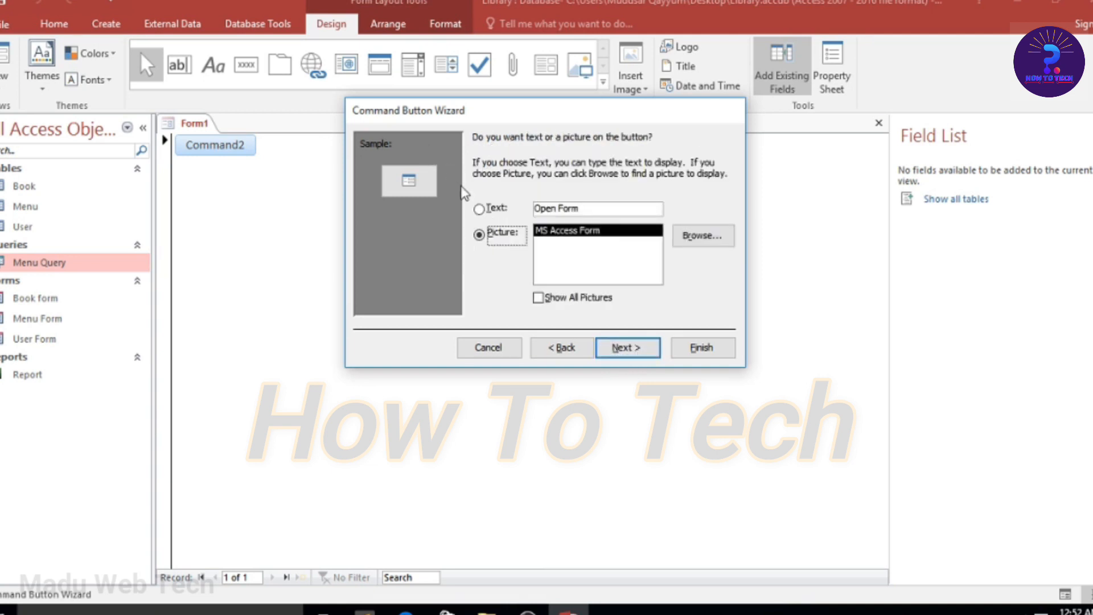
Step: Label the button with the text "Add New Book" instead of a picture and finish the wizard with the default button name
click(479, 209)
click(597, 212)
key(BackSpace)
key(BackSpace)
key(BackSpace)
key(BackSpace)
key(BackSpace)
key(BackSpace)
key(BackSpace)
key(BackSpace)
key(BackSpace)
text(Add New )
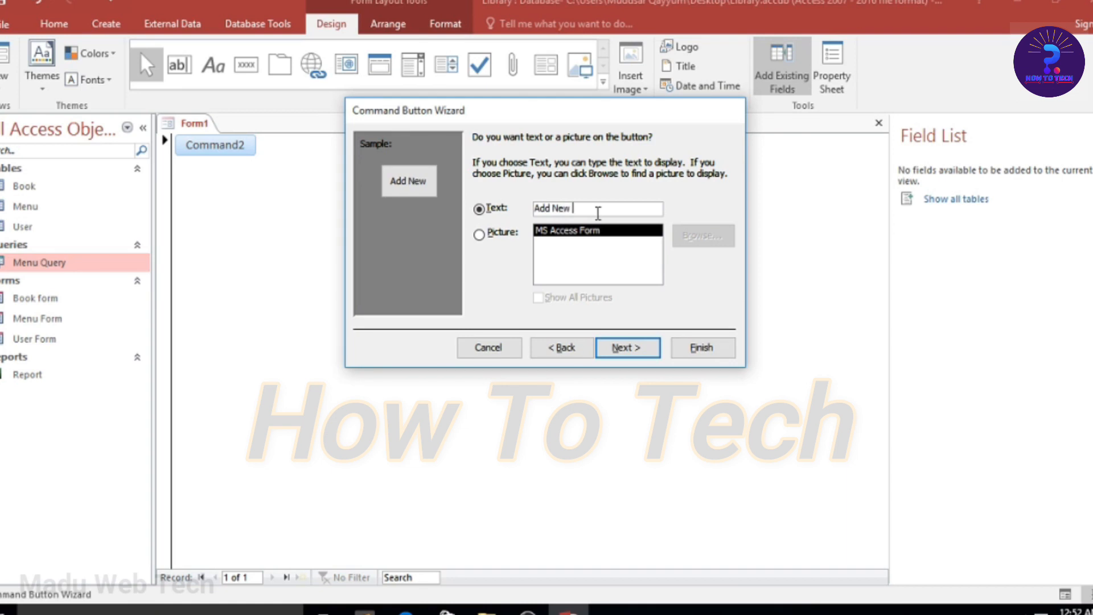
text(Book)
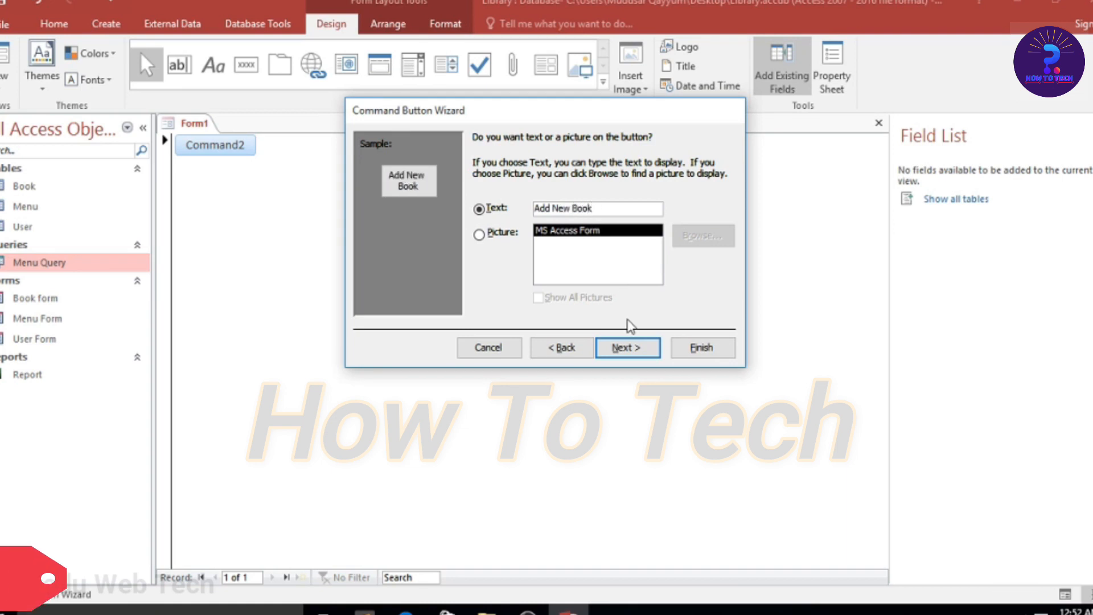
click(642, 355)
click(700, 351)
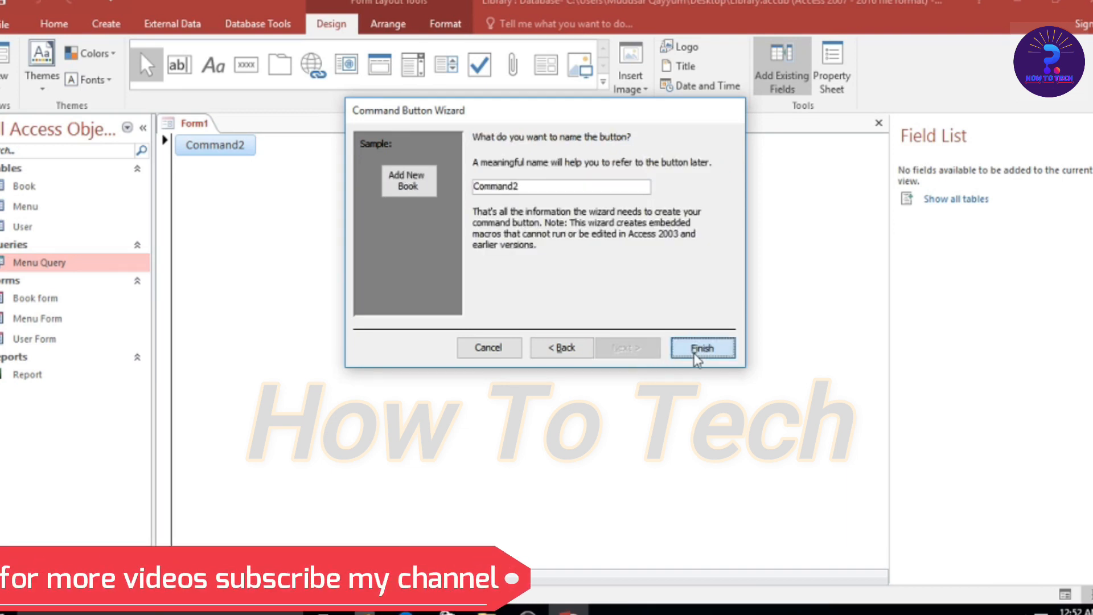
Step: Add a command button below Add New Book that opens User Form and shows all the records
click(246, 64)
click(500, 308)
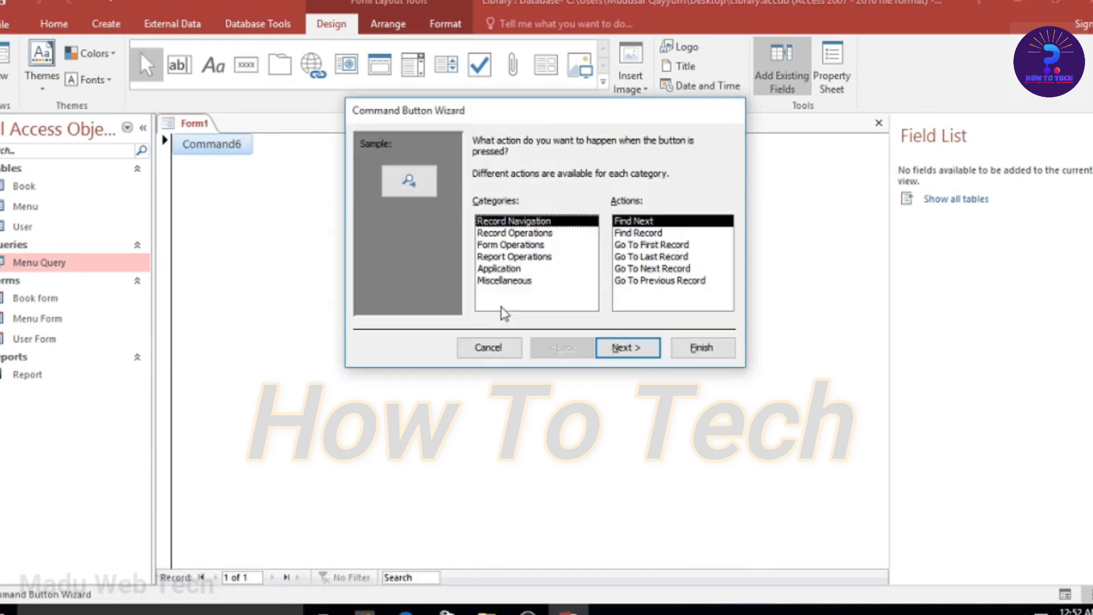
click(510, 245)
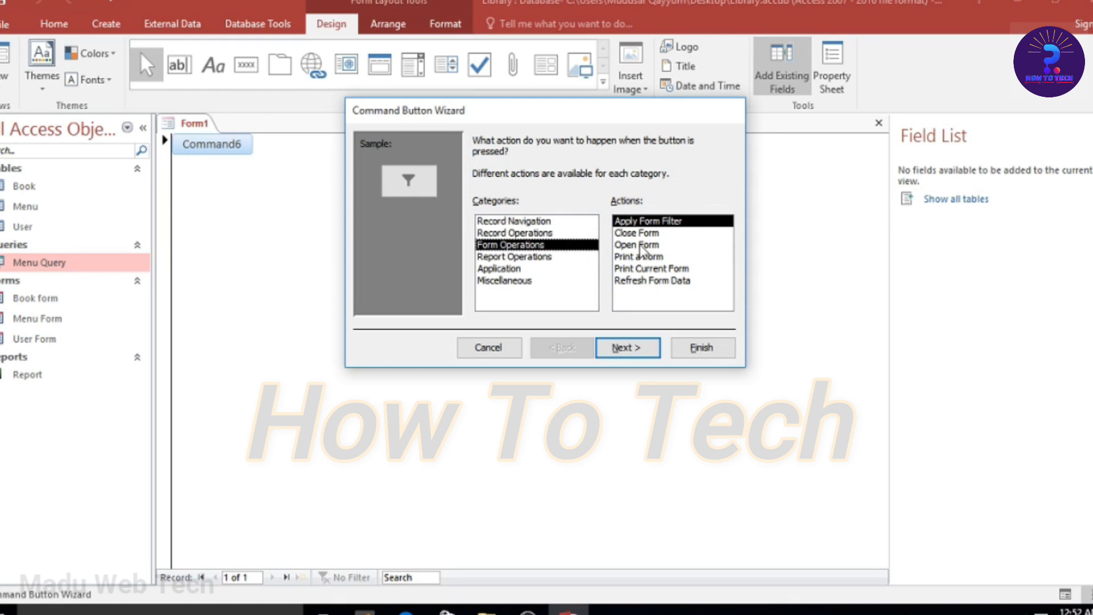
click(637, 245)
click(643, 354)
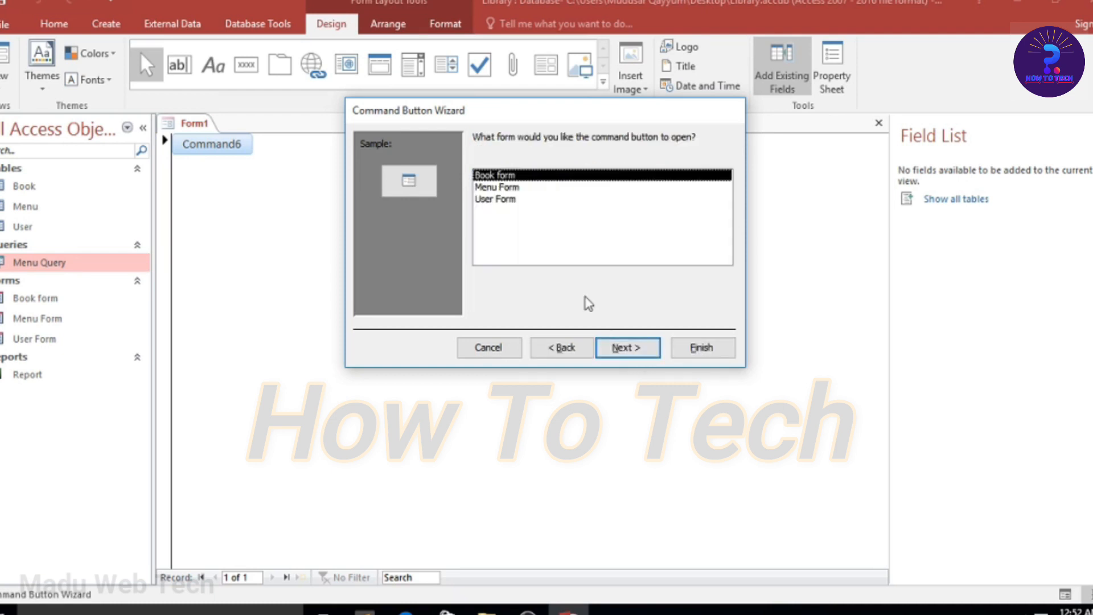
click(511, 200)
click(640, 354)
click(640, 348)
Step: Label the button with the text "Add New User" instead of a picture and finish the wizard with the default button name
click(485, 221)
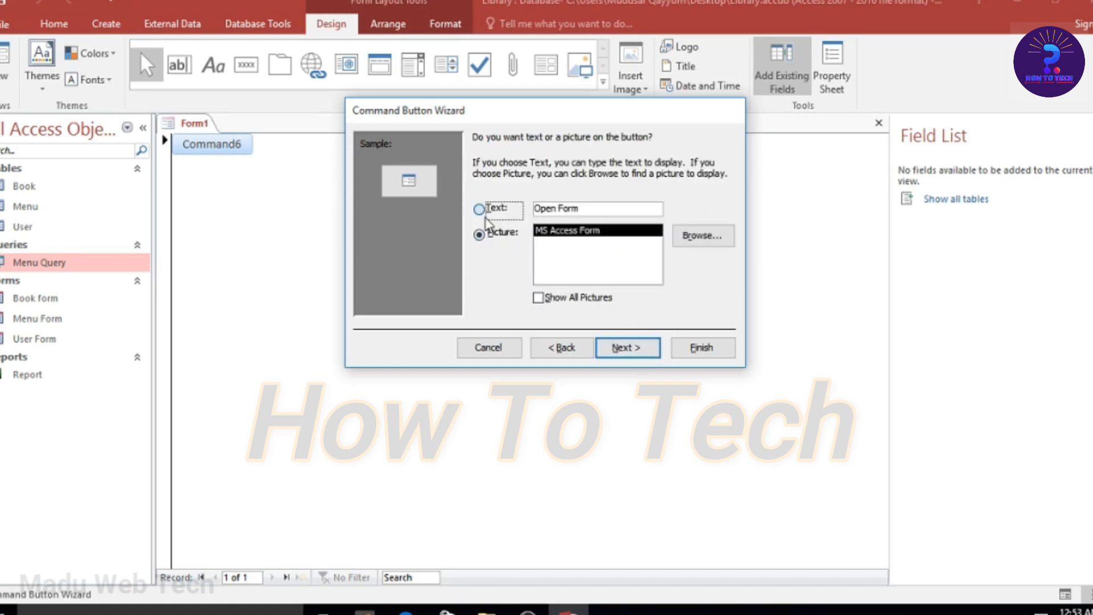
click(597, 210)
key(BackSpace)
key(BackSpace)
key(BackSpace)
key(BackSpace)
key(BackSpace)
key(BackSpace)
key(BackSpace)
key(BackSpace)
key(BackSpace)
key(Caps_Lock)
text(Add New)
key(Caps_Lock)
text(U)
key(BackSpace)
text(ser)
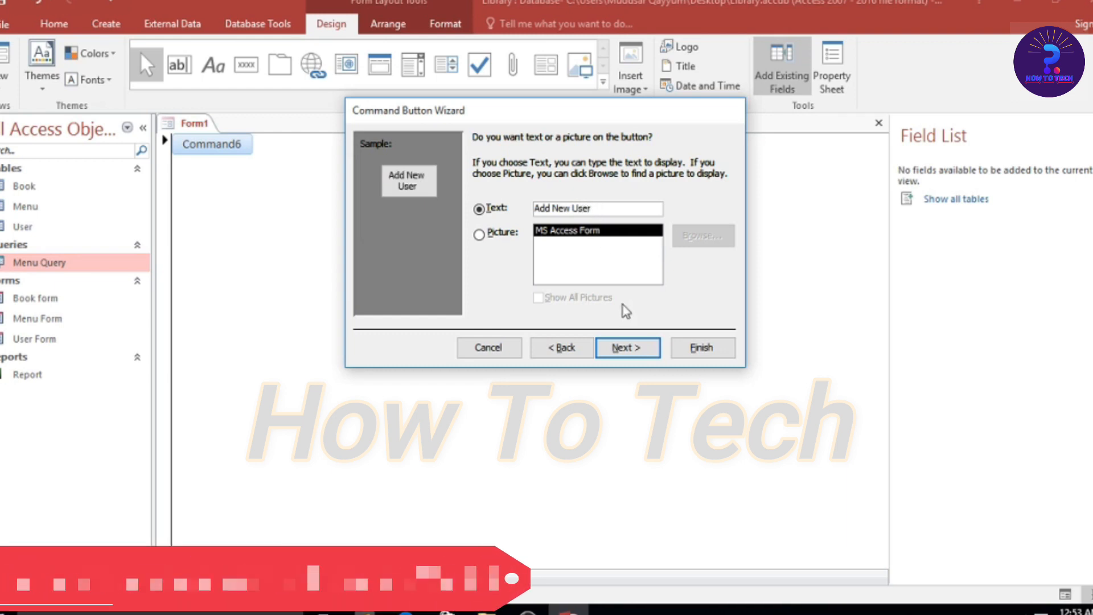
click(643, 348)
click(706, 348)
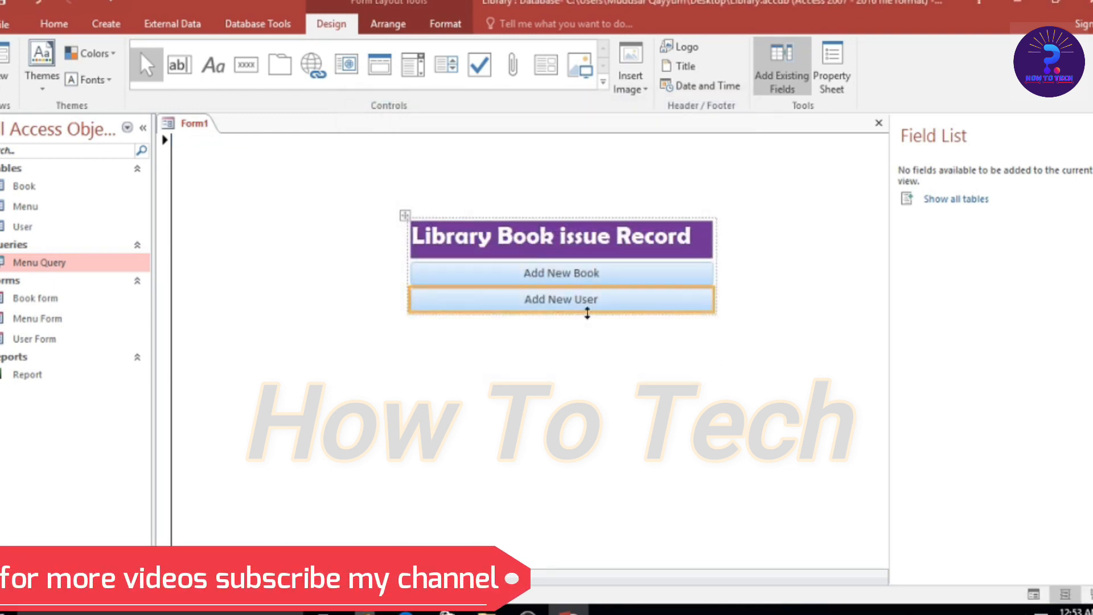
click(540, 339)
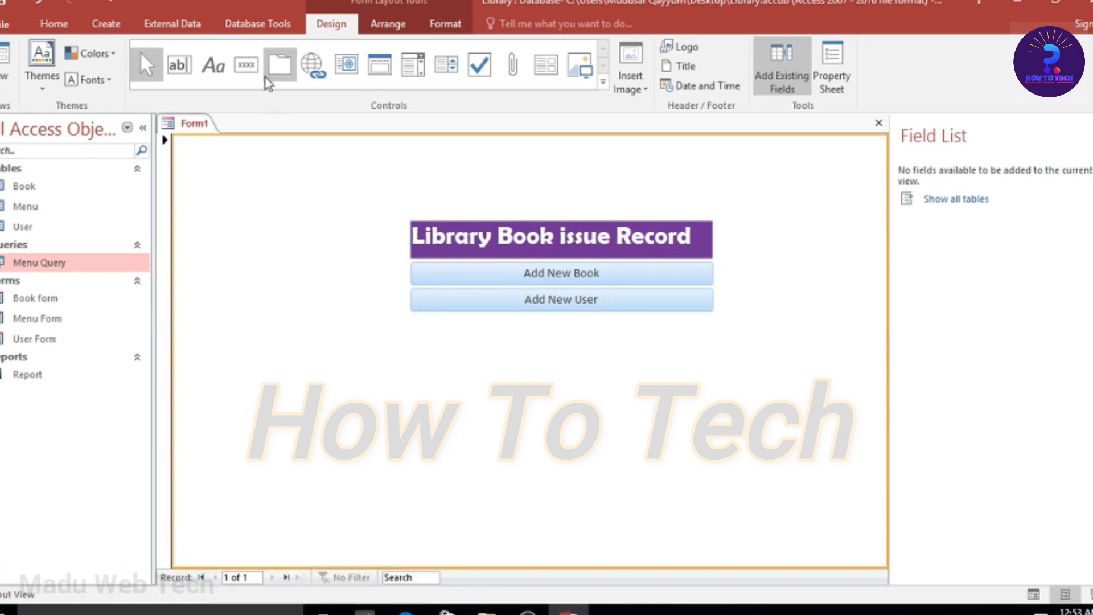
Step: Add a command button below Add New User that opens Menu Form and shows all the records
click(246, 64)
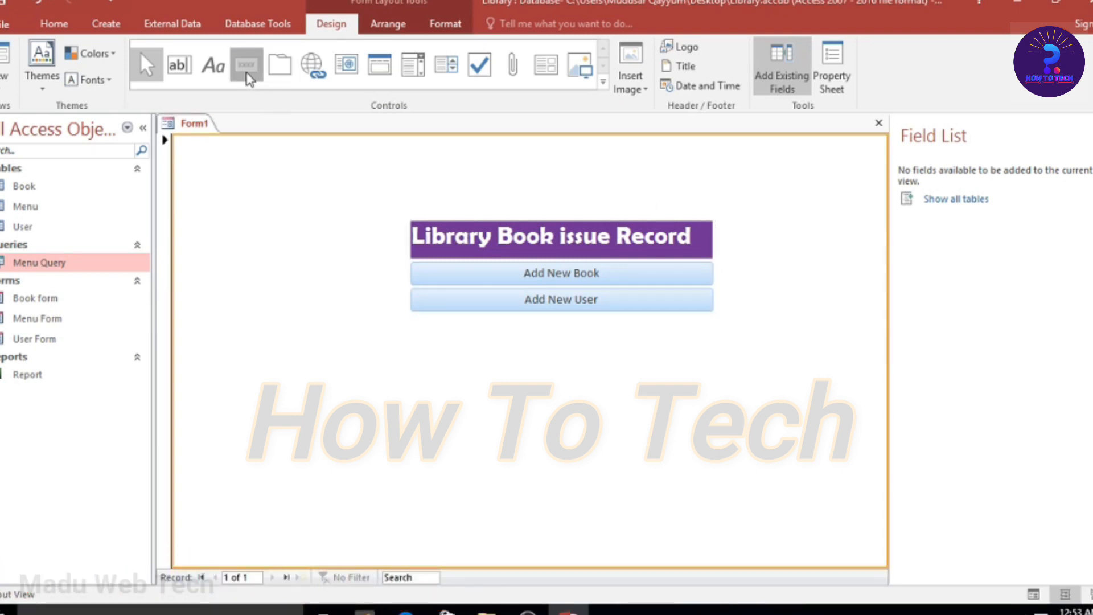
click(502, 320)
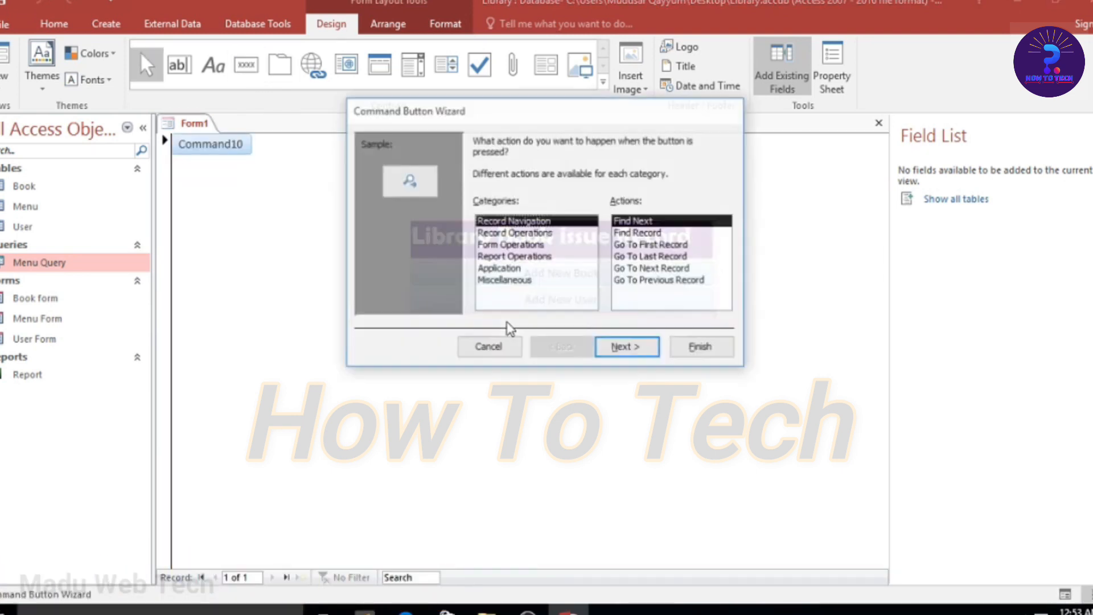
click(527, 246)
click(644, 246)
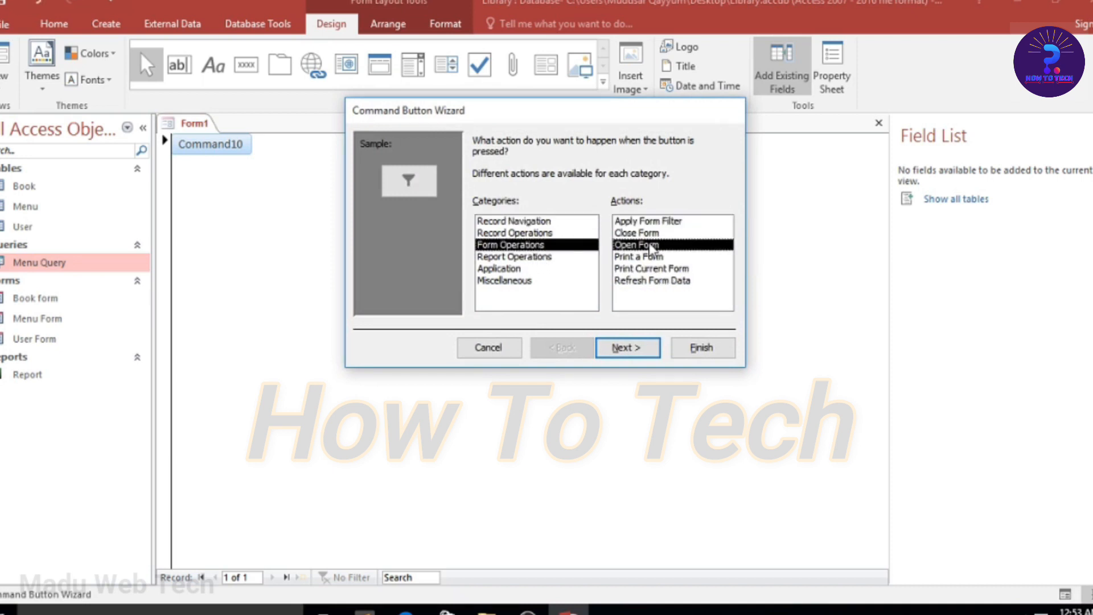
click(629, 349)
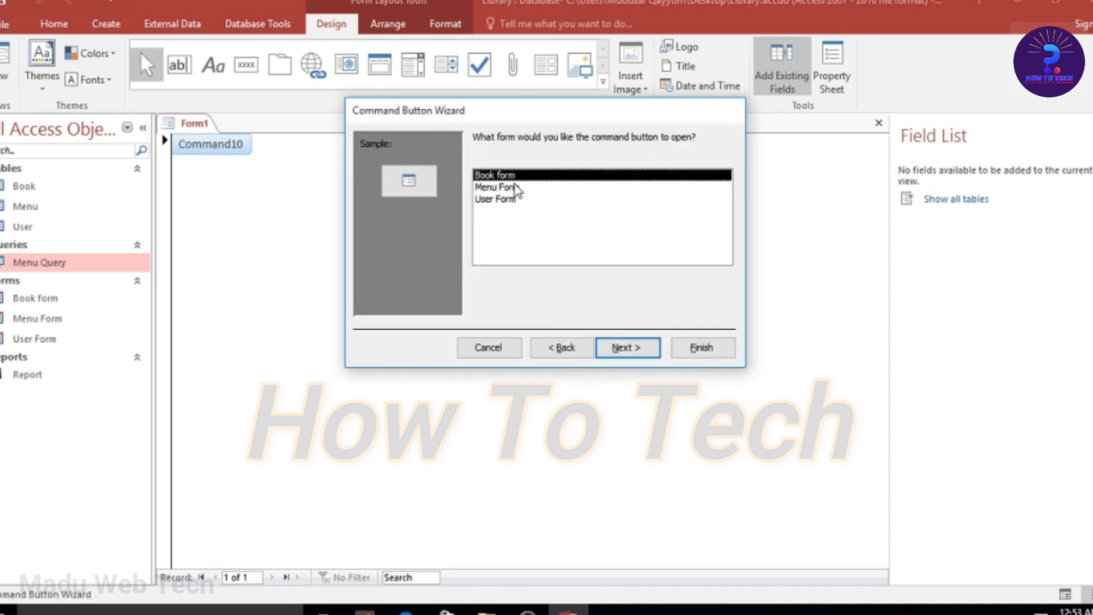
click(515, 188)
click(626, 349)
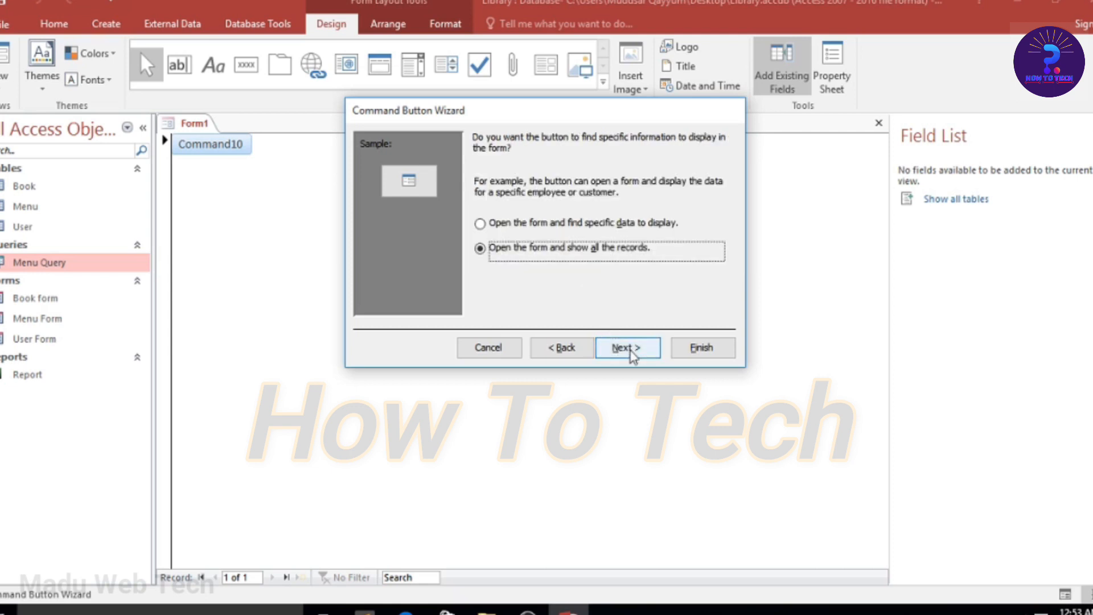
click(625, 348)
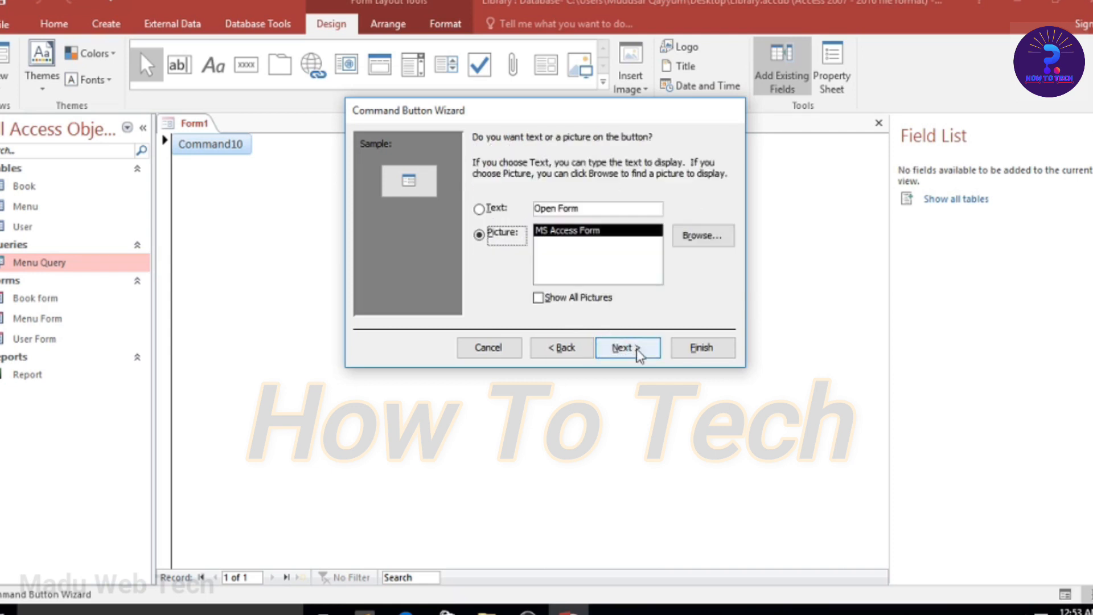
Step: Label the Menu Form button with the text "Main Menu" instead of a picture and continue to the naming page
click(481, 212)
click(589, 207)
key(BackSpace)
key(BackSpace)
key(BackSpace)
key(BackSpace)
key(BackSpace)
key(BackSpace)
key(BackSpace)
key(BackSpace)
key(BackSpace)
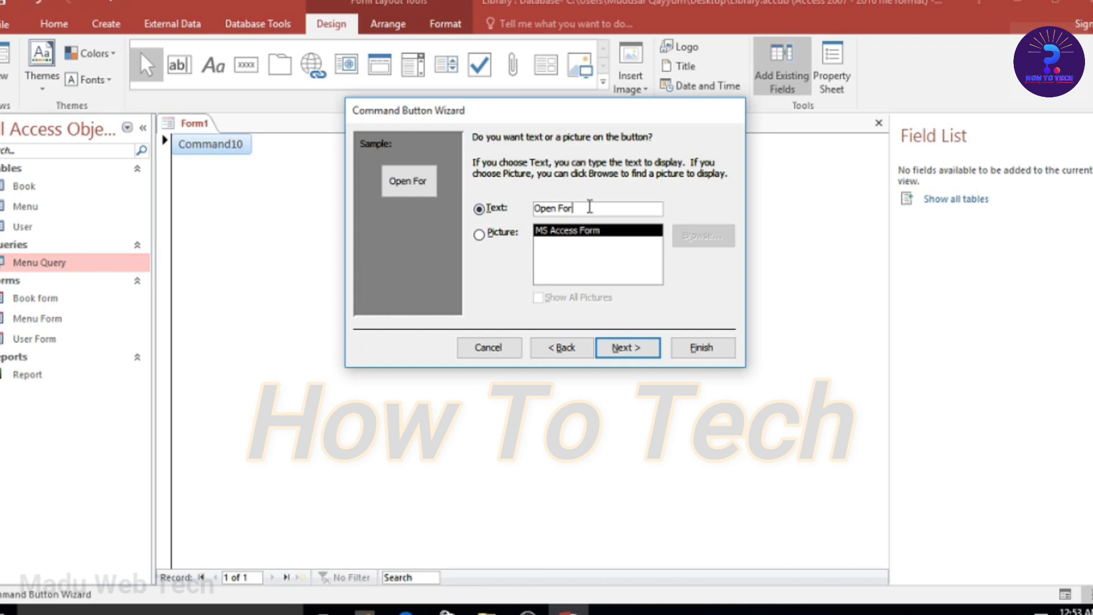
key(Caps_Lock)
text(M)
key(Caps_Lock)
text(ain Menu)
click(619, 344)
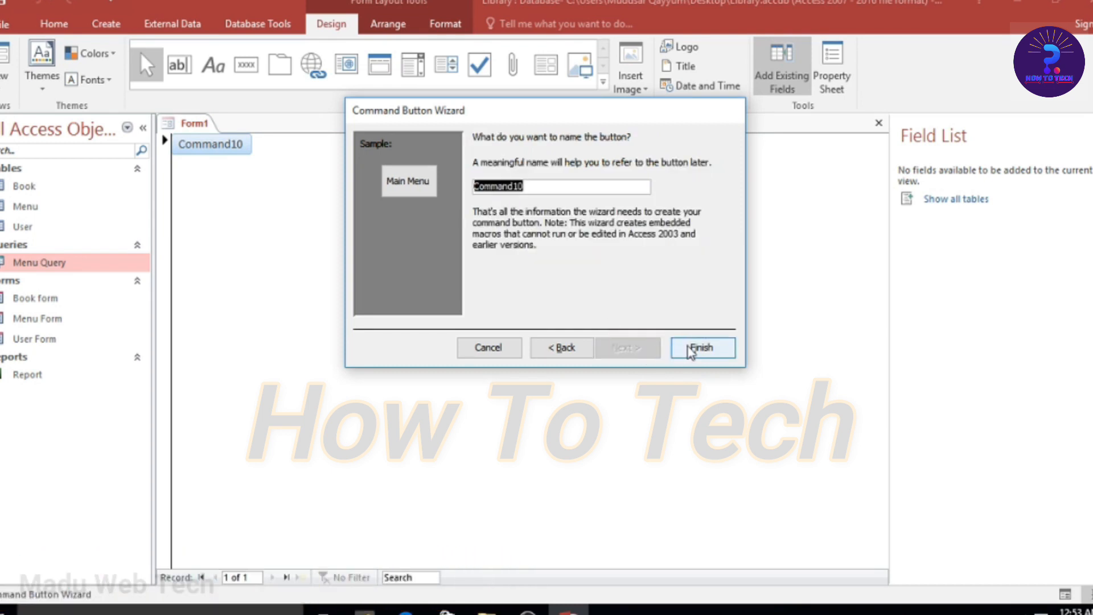
Step: Return to the button's label options in the wizard and clear the "Main Menu" text
click(572, 352)
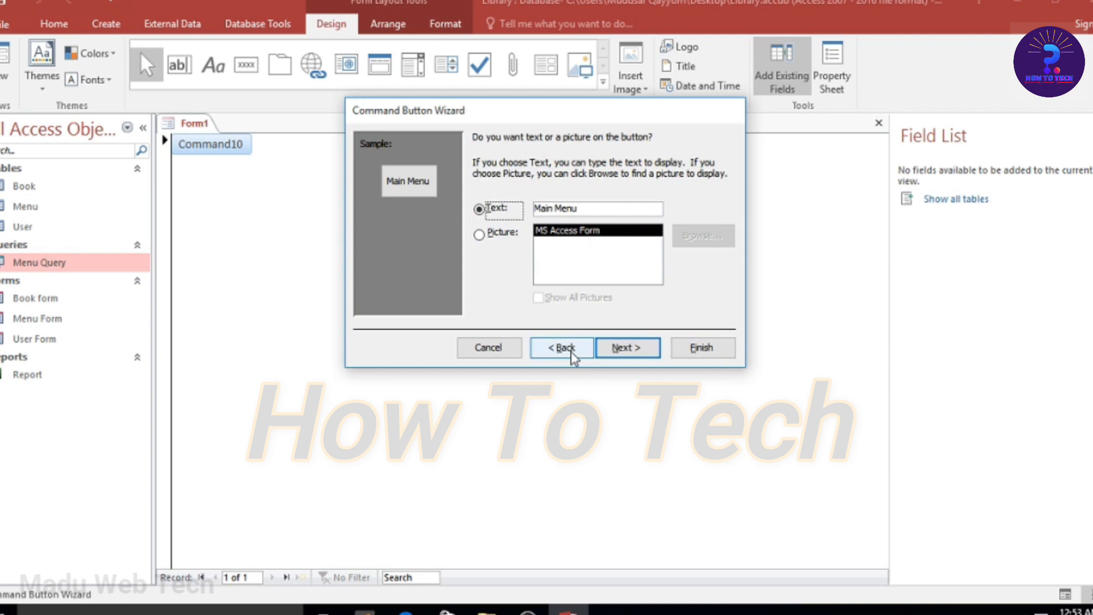
click(587, 207)
key(BackSpace)
key(BackSpace)
key(BackSpace)
key(BackSpace)
key(BackSpace)
key(BackSpace)
key(BackSpace)
key(BackSpace)
key(BackSpace)
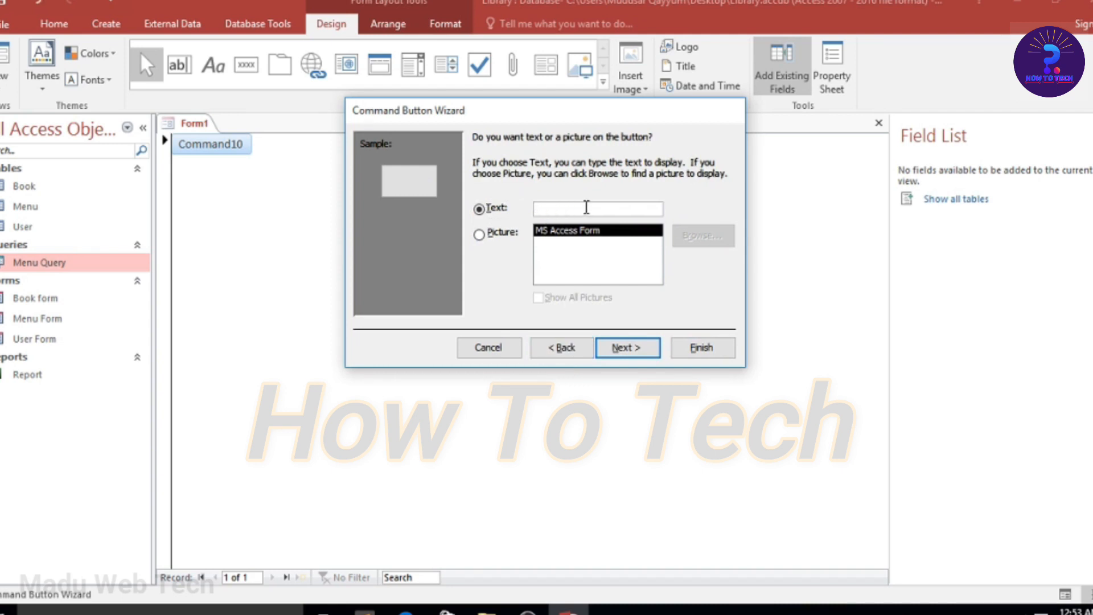
key(Caps_Lock)
text(M)
key(Caps_Lock)
text(ain)
key(Caps_Lock)
text(M)
key(Caps_Lock)
text(enu)
key(BackSpace)
key(BackSpace)
key(BackSpace)
key(BackSpace)
key(BackSpace)
key(BackSpace)
key(BackSpace)
key(BackSpace)
key(BackSpace)
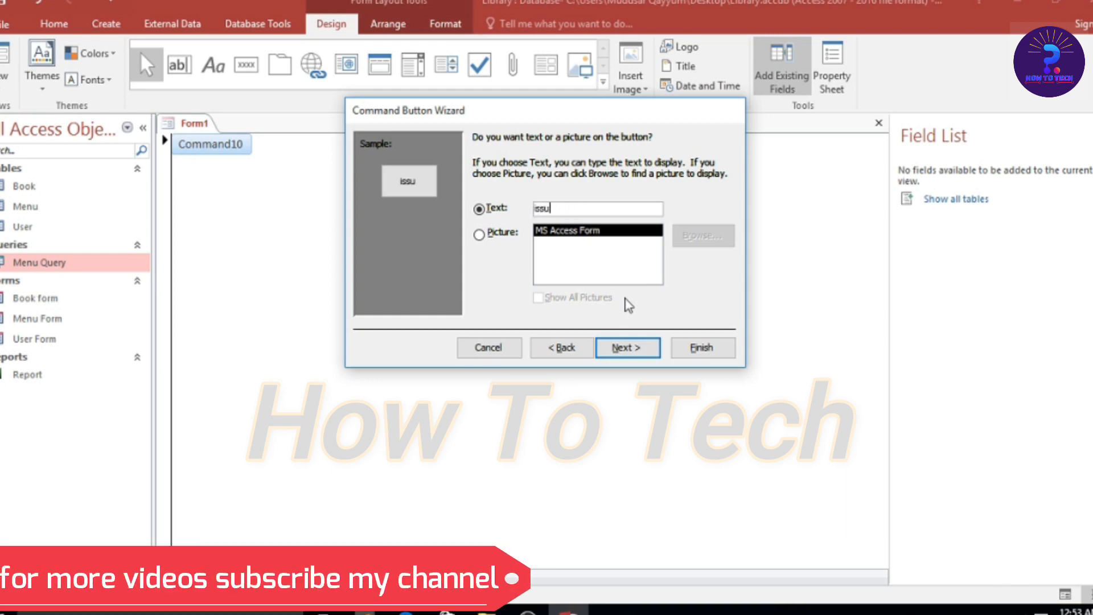
Step: Label the button "issue Book" and finish the wizard with the default button name
text(issue Book)
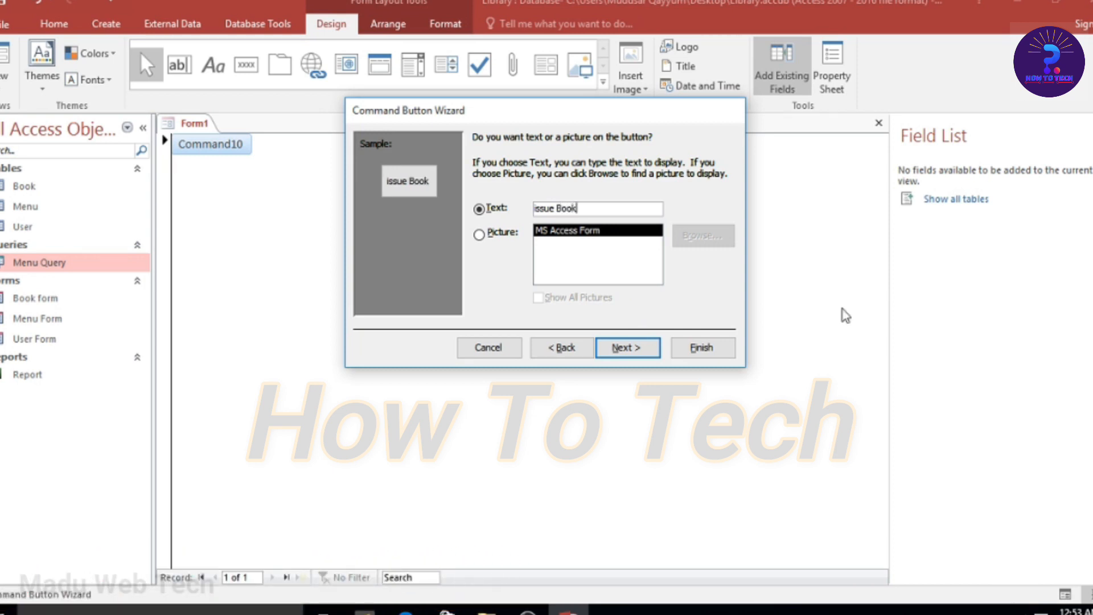
click(641, 351)
click(705, 349)
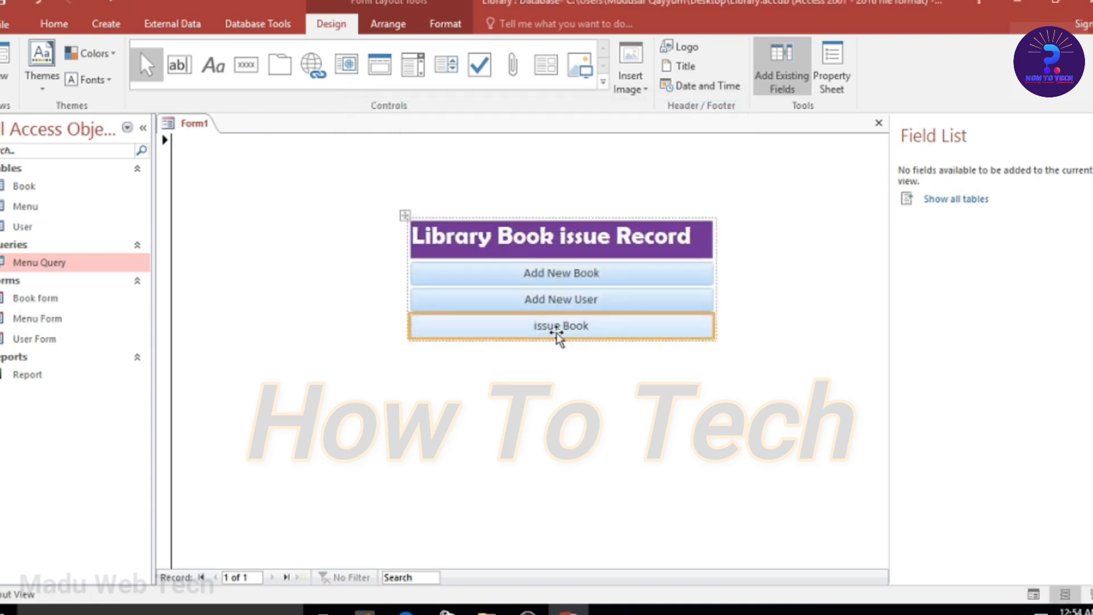
Step: Add a command button below issue Book that uses the Open Report action to open the database's report
right_click(557, 336)
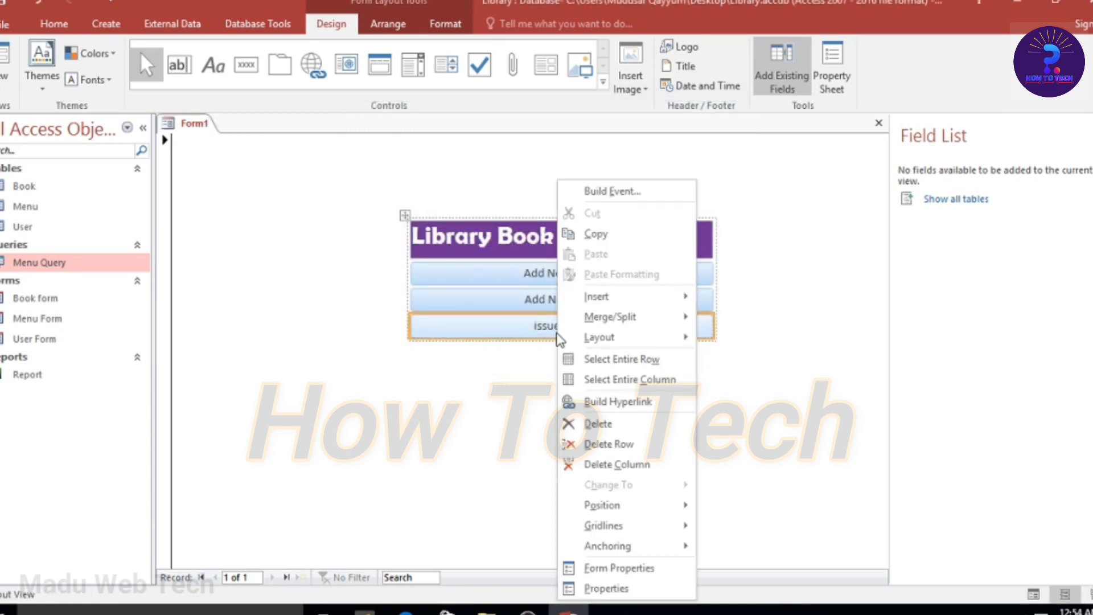
click(518, 378)
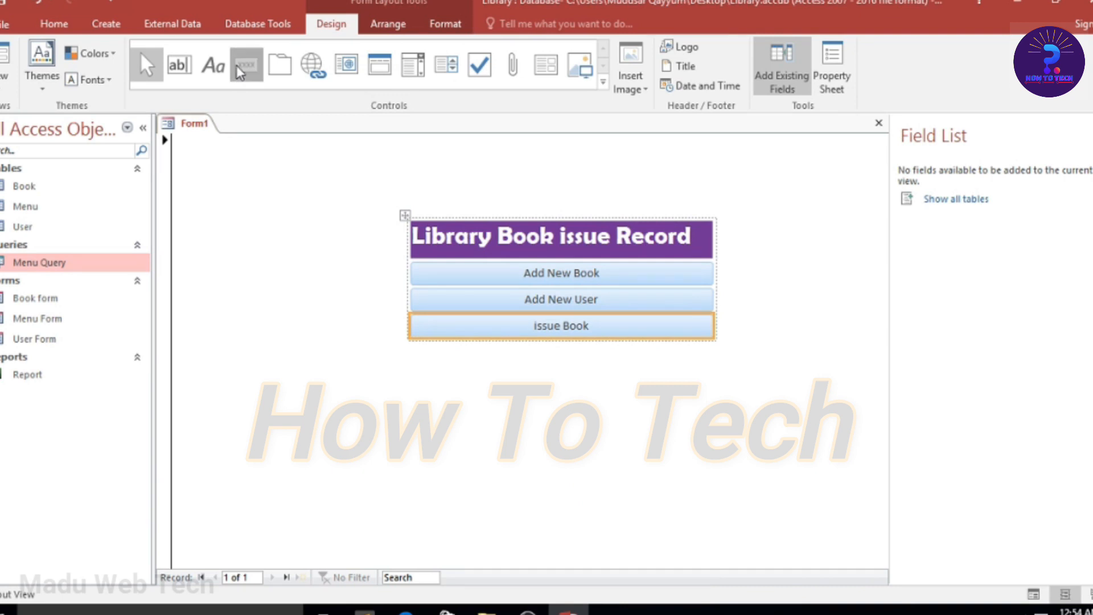
click(237, 65)
click(494, 364)
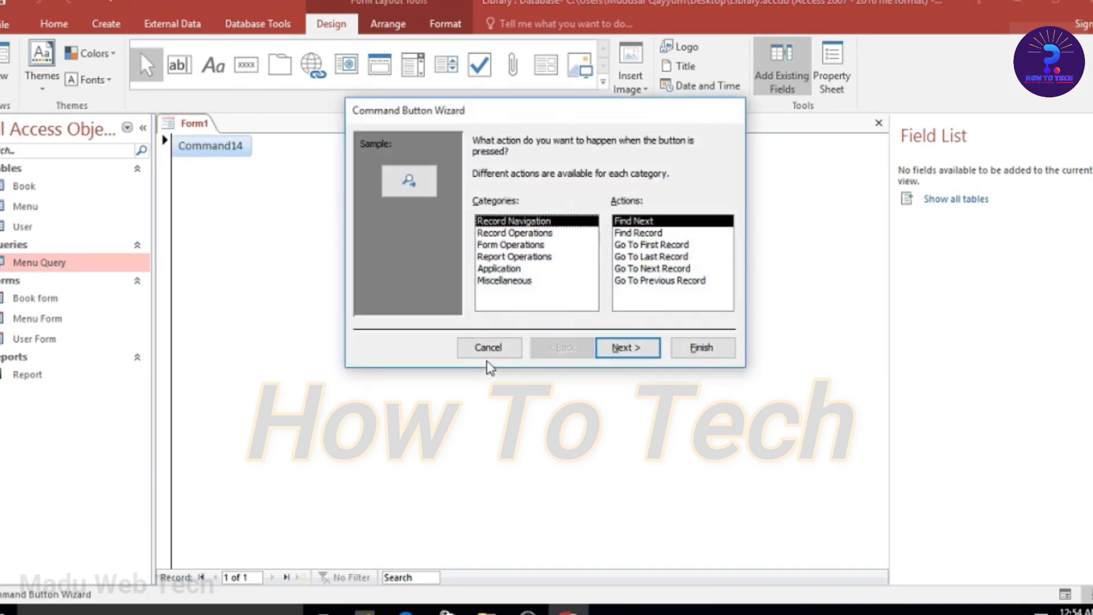
click(521, 258)
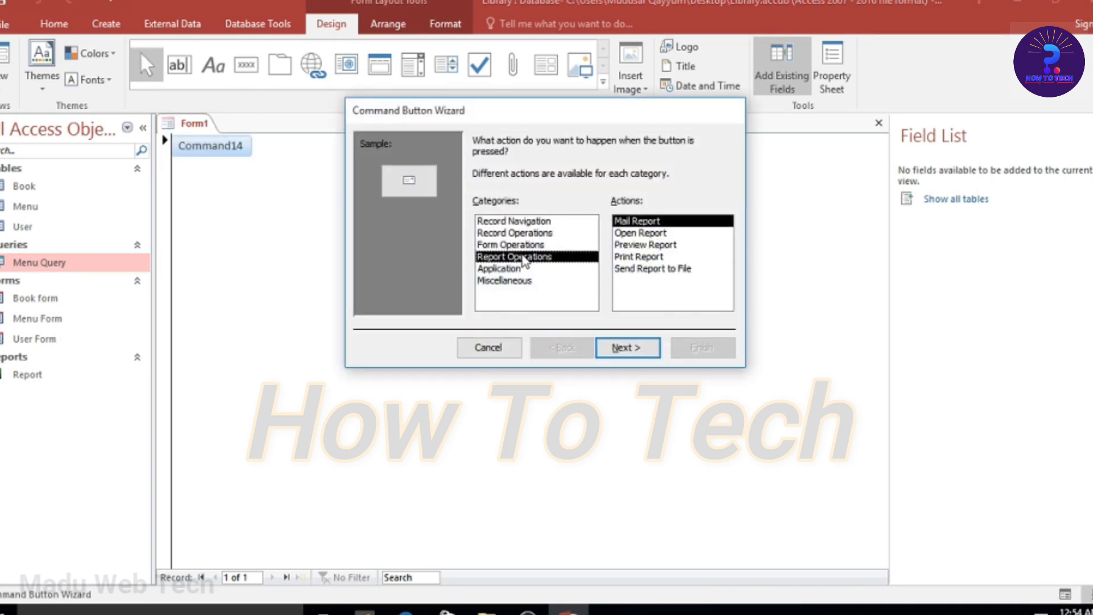
click(644, 237)
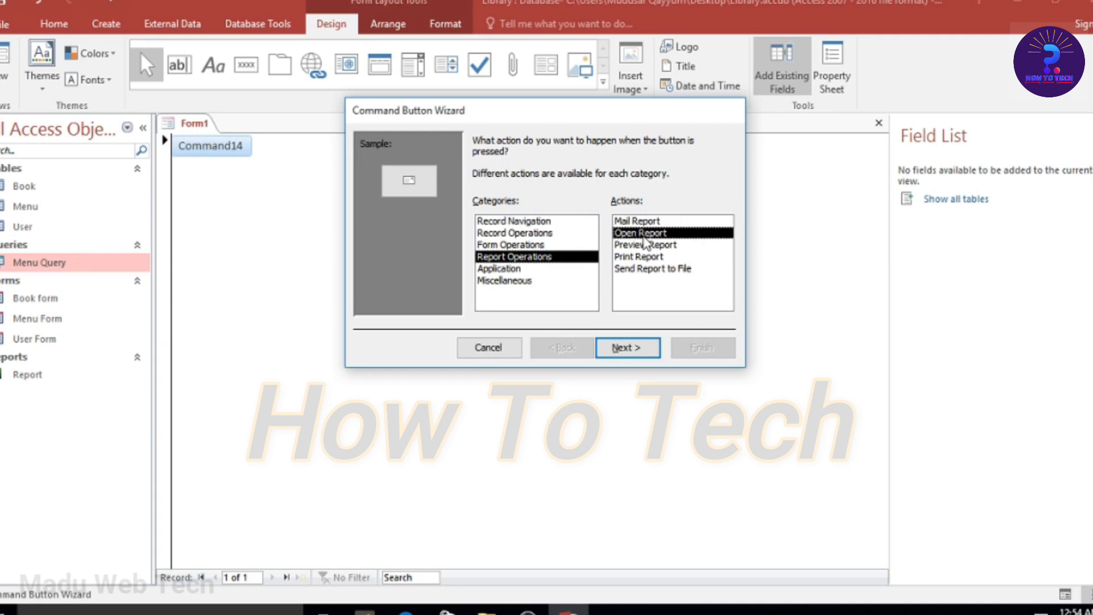
click(629, 348)
click(628, 348)
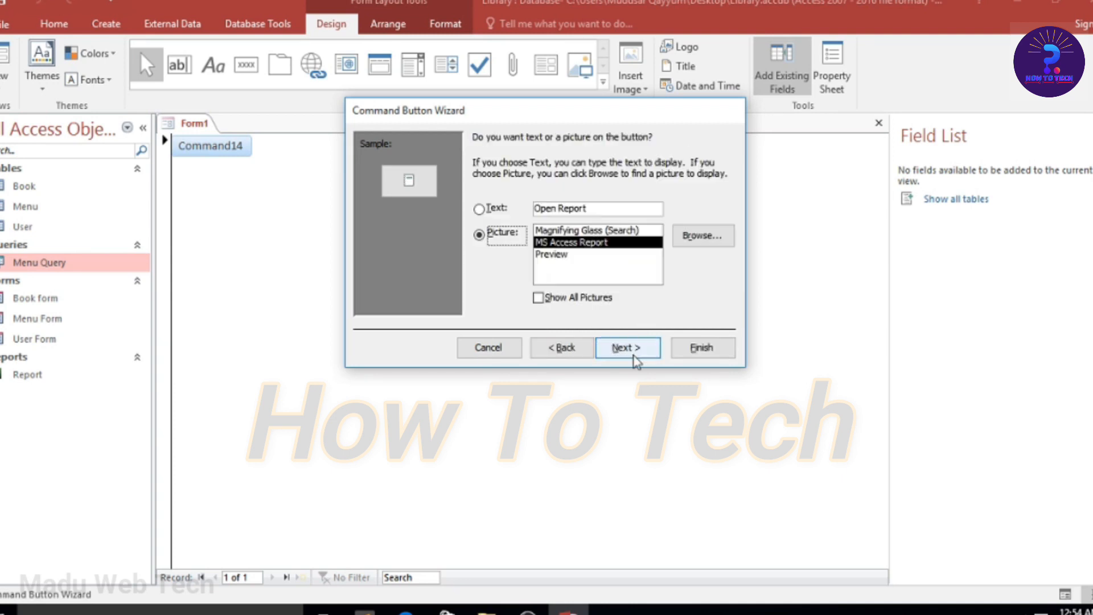
Step: Label the report button with the text "Saved Book Record" instead of a picture
click(480, 210)
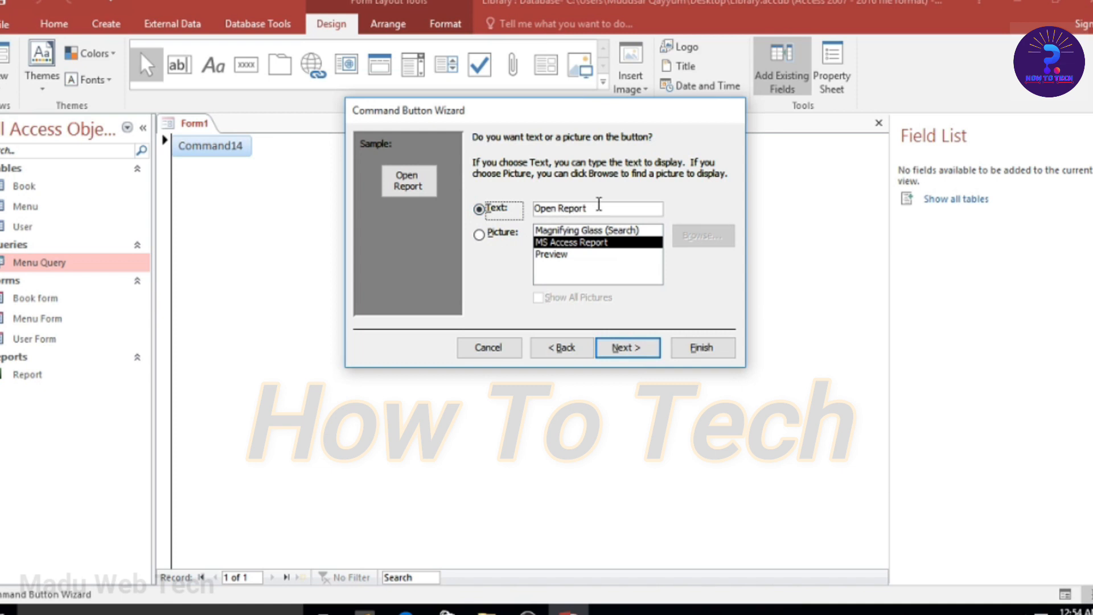
key(BackSpace)
key(BackSpace)
key(BackSpace)
key(BackSpace)
key(BackSpace)
key(BackSpace)
key(BackSpace)
key(BackSpace)
key(BackSpace)
key(BackSpace)
key(BackSpace)
key(Caps_Lock)
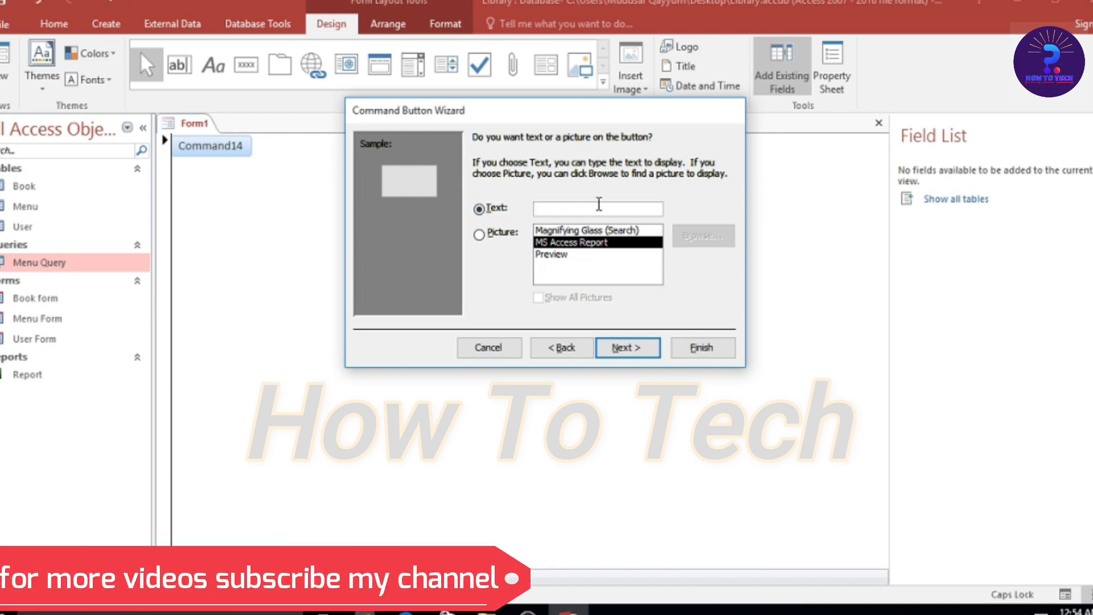
text(S)
key(Caps_Lock)
text(aved Book)
key(Caps_Lock)
text(R)
key(Caps_Lock)
text(ecord)
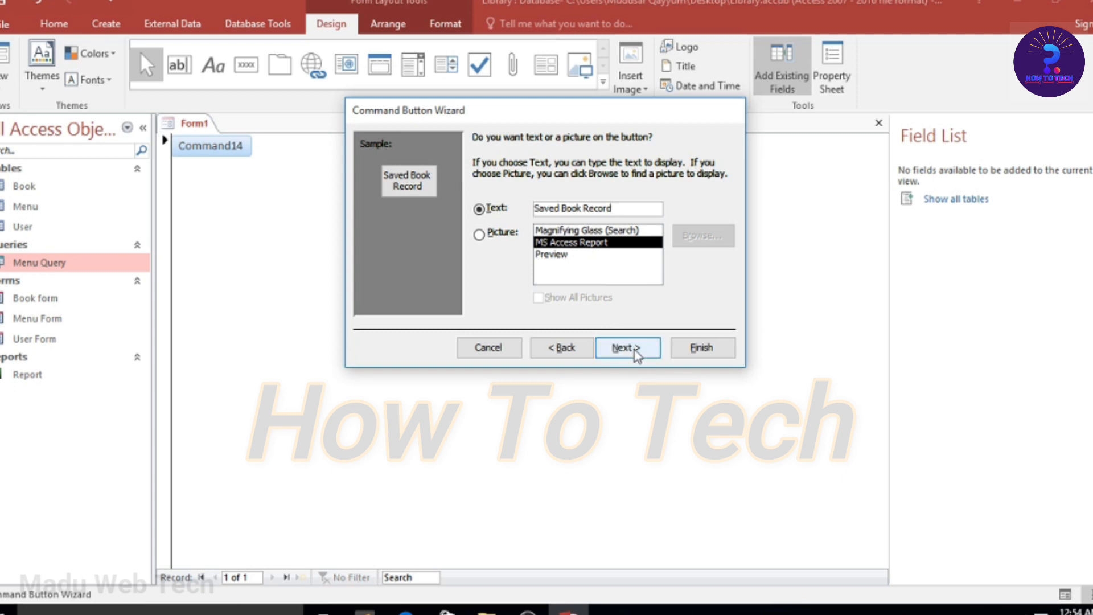
Step: Change the button text to "Book issue Record" and finish the wizard with the default button name
click(562, 211)
key(BackSpace)
key(BackSpace)
key(BackSpace)
key(BackSpace)
key(BackSpace)
key(BackSpace)
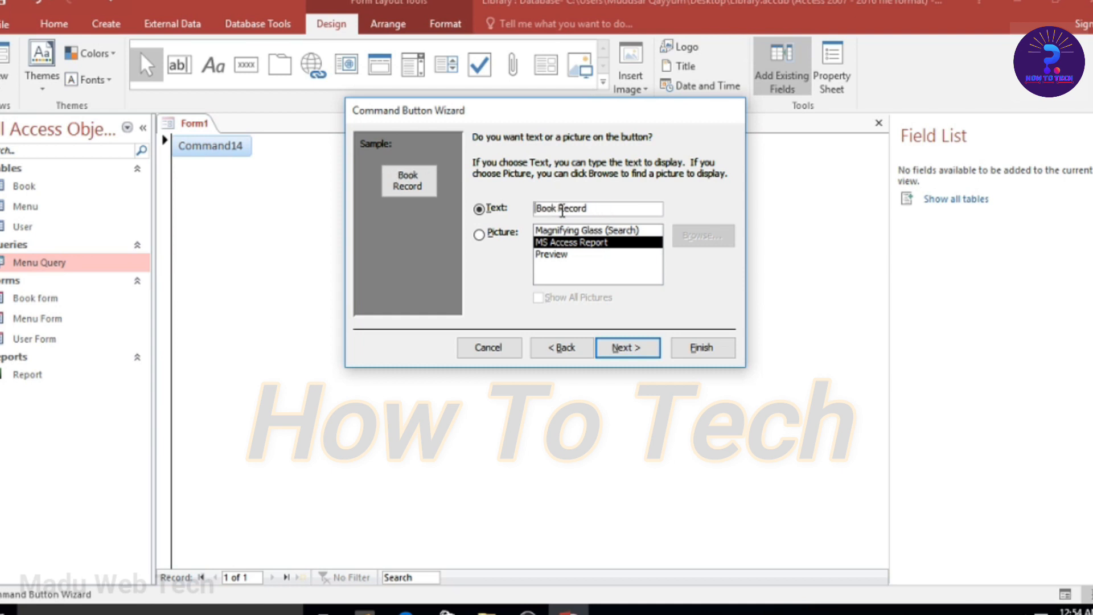
text(issue)
click(629, 348)
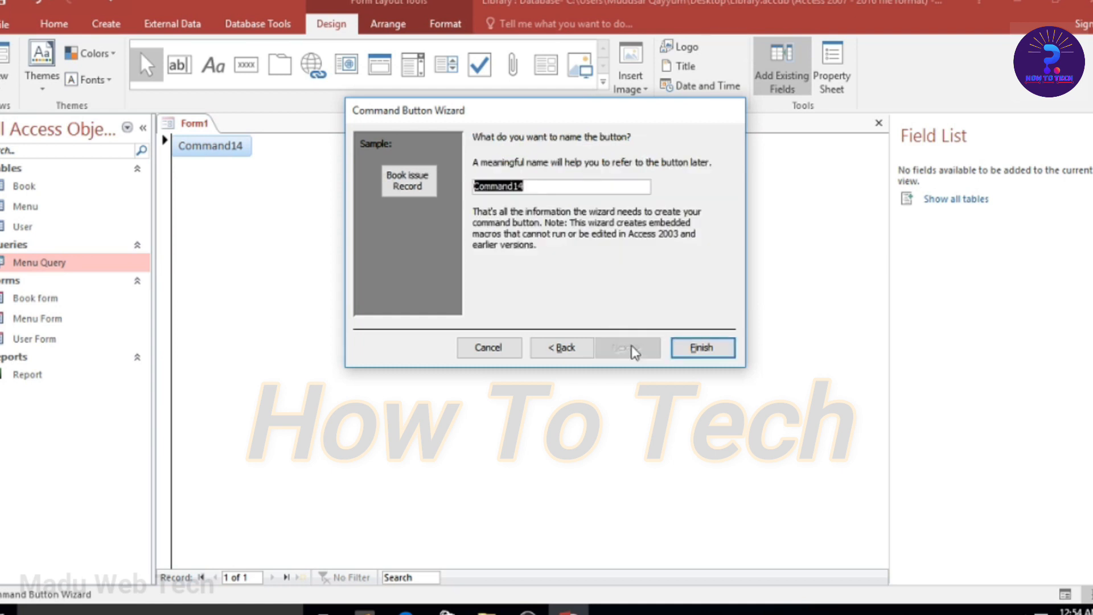
click(688, 349)
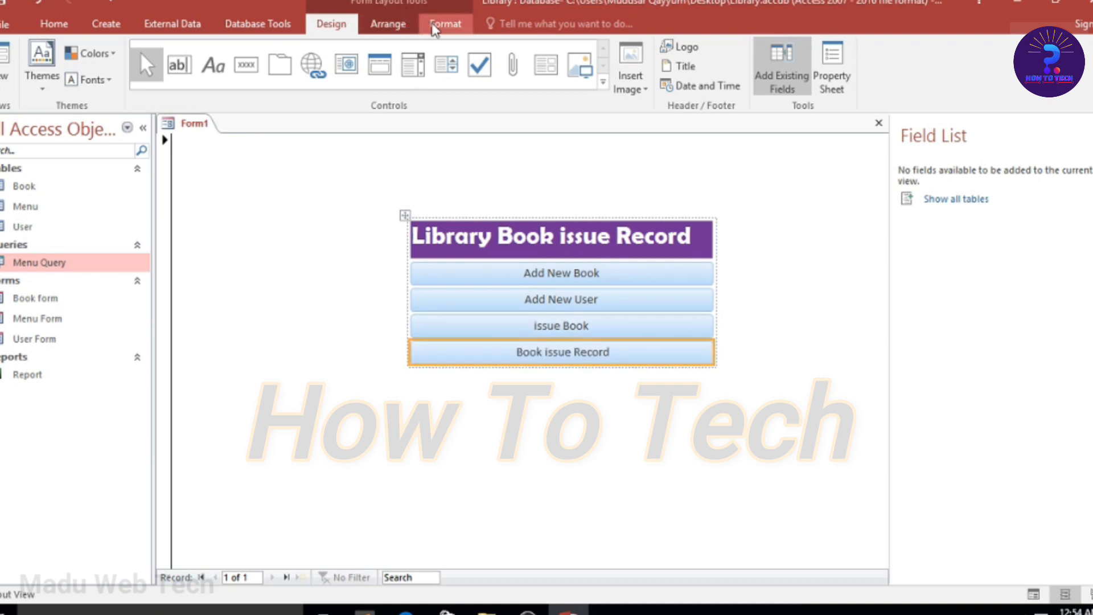
Step: Format the Book issue Record button with a purple fill and bold white text
click(447, 25)
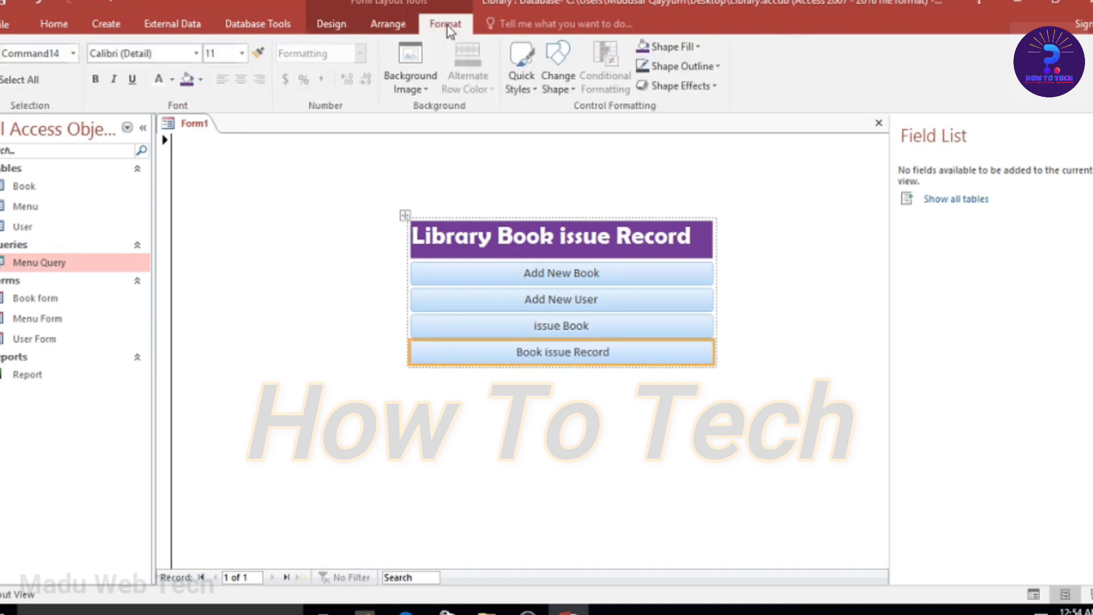
click(201, 80)
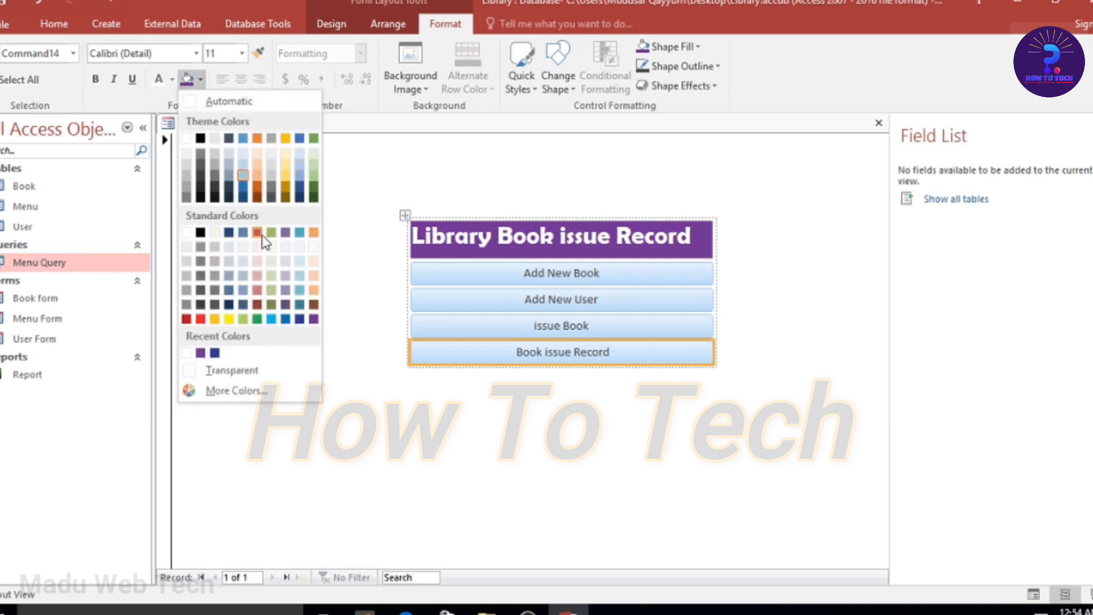
click(314, 320)
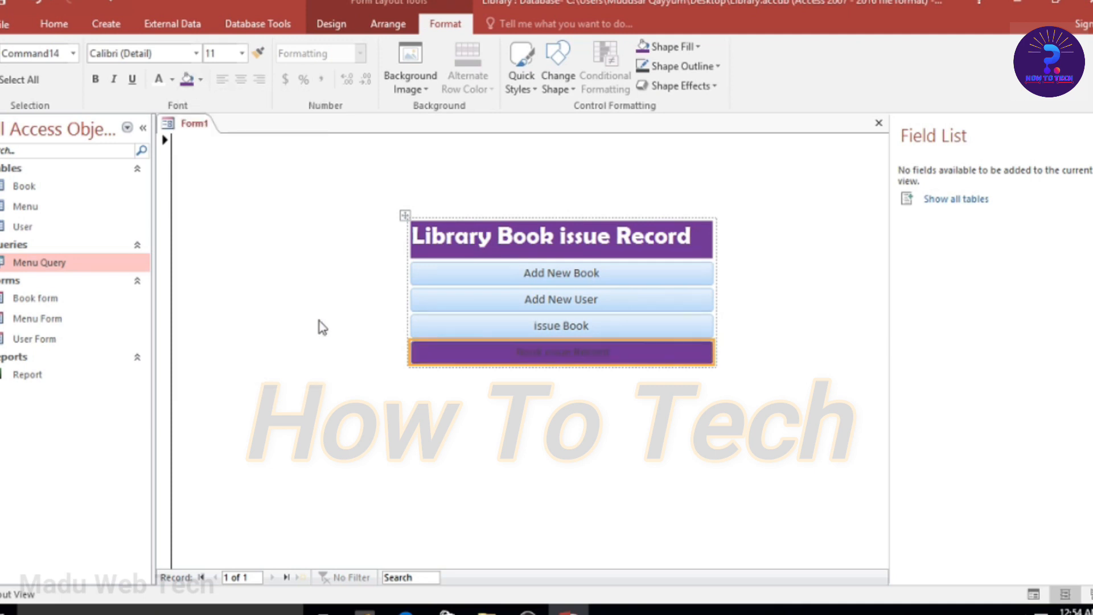
click(158, 84)
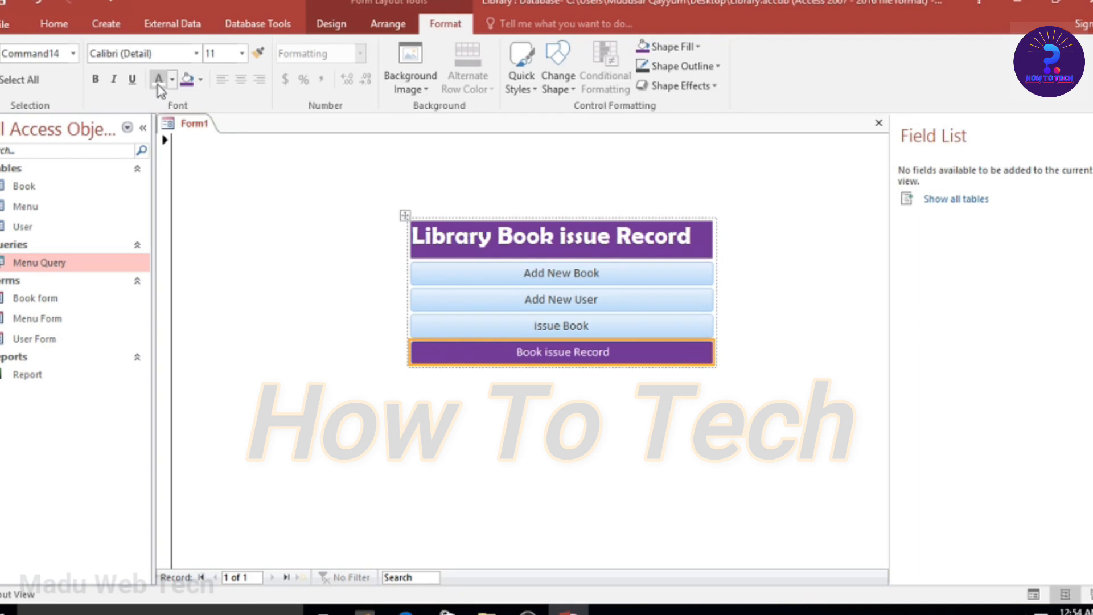
click(95, 79)
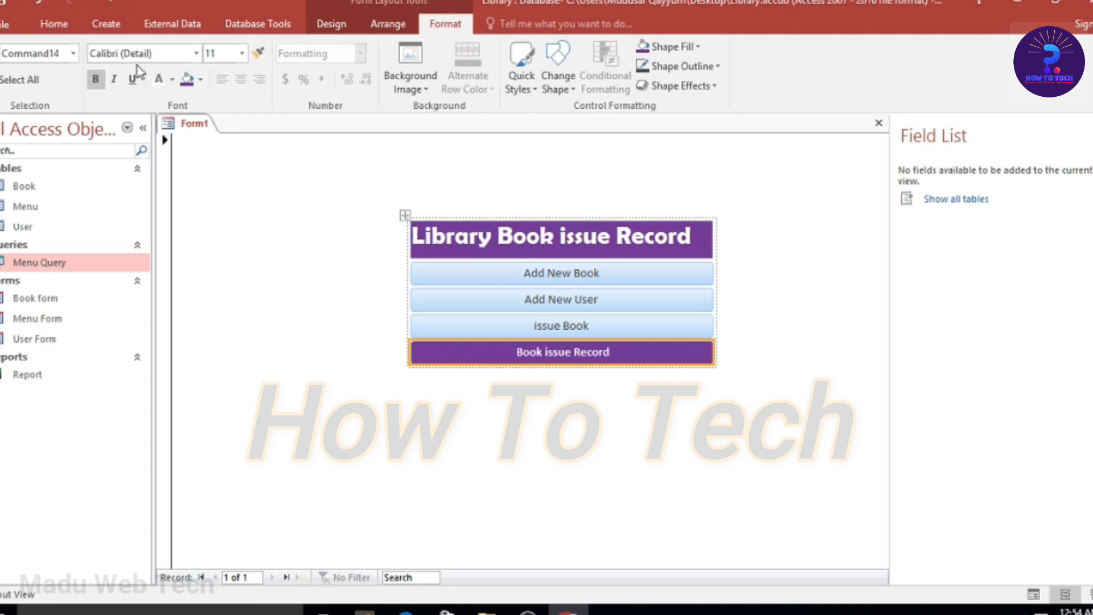
Step: Set the Book issue Record button's text to Baskerville Old Face at size 16
click(195, 53)
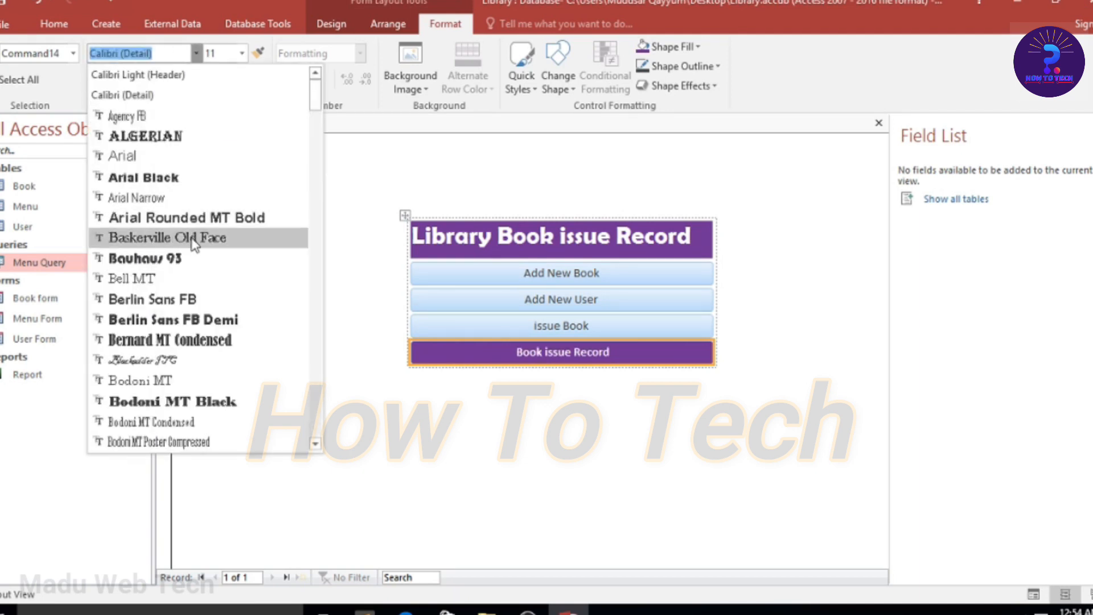
click(194, 239)
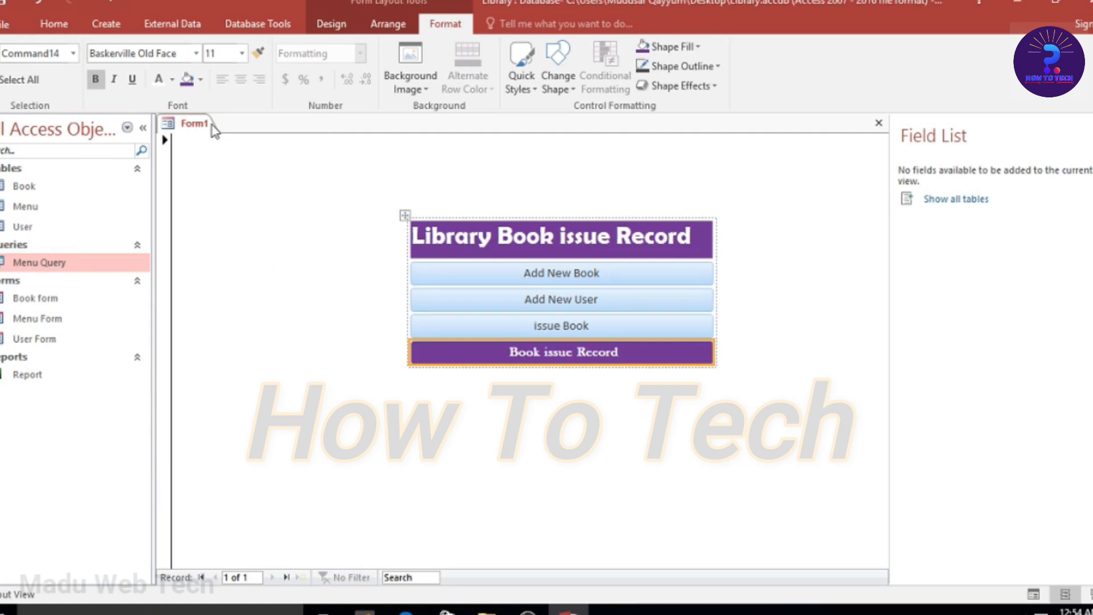
click(242, 53)
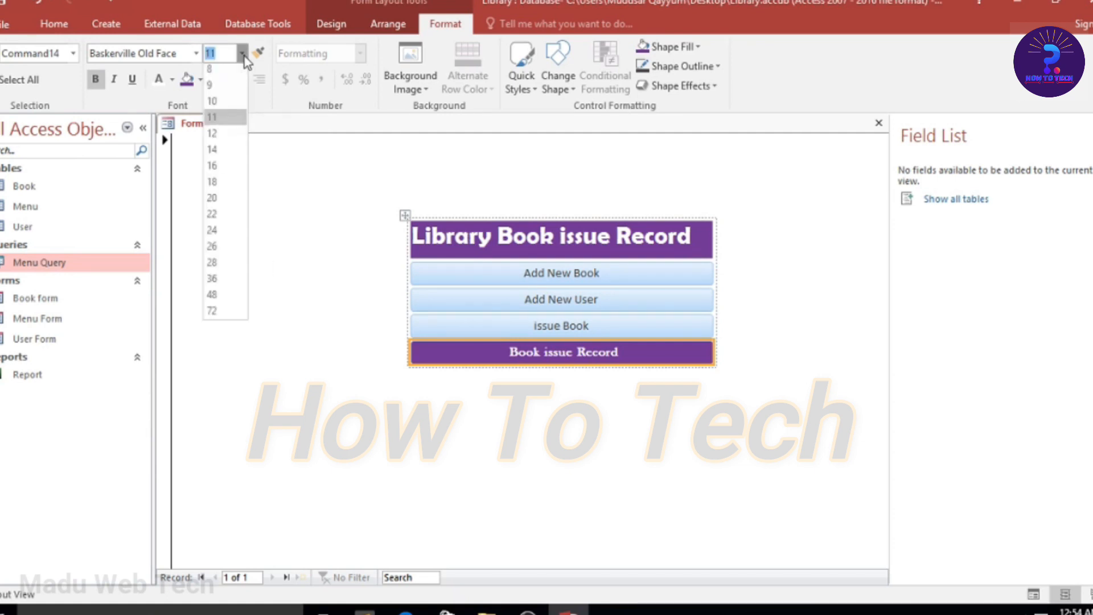
click(231, 169)
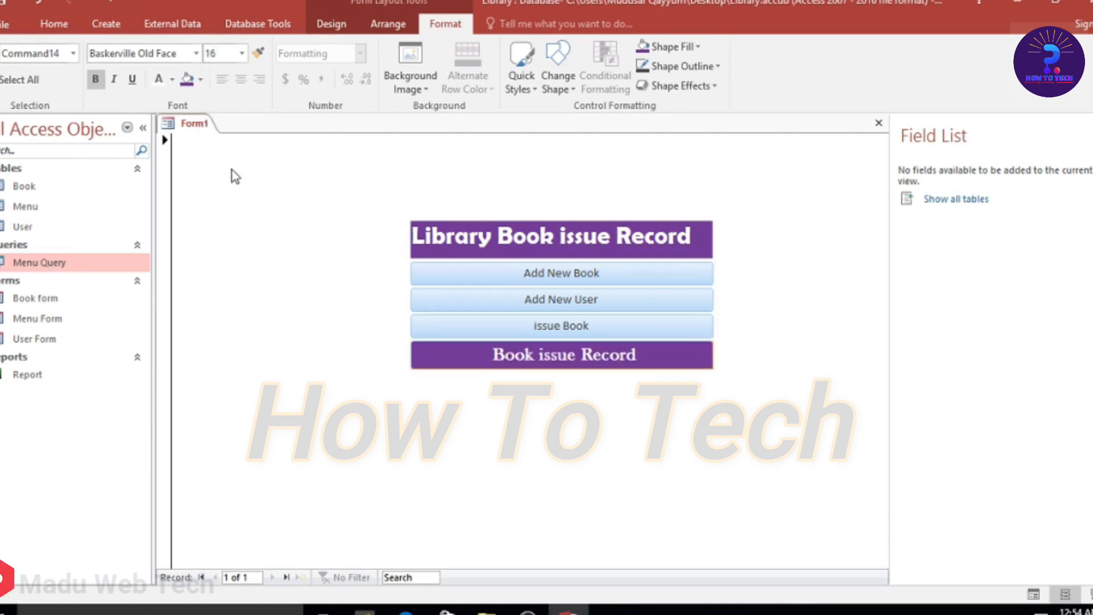
Step: Format the issue Book button with a green fill and bold white text
click(558, 326)
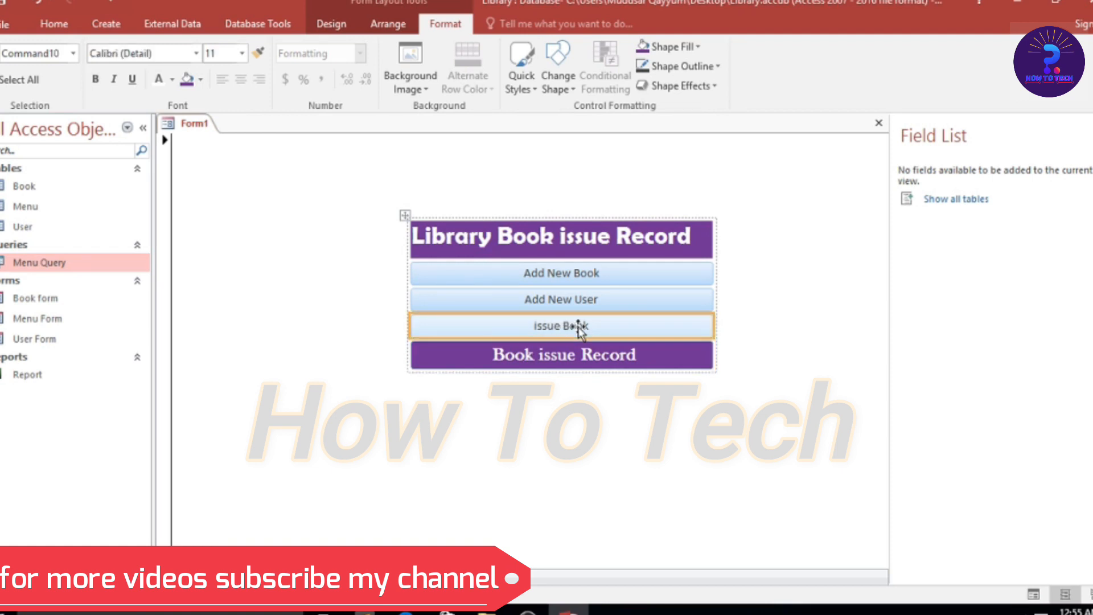
click(200, 81)
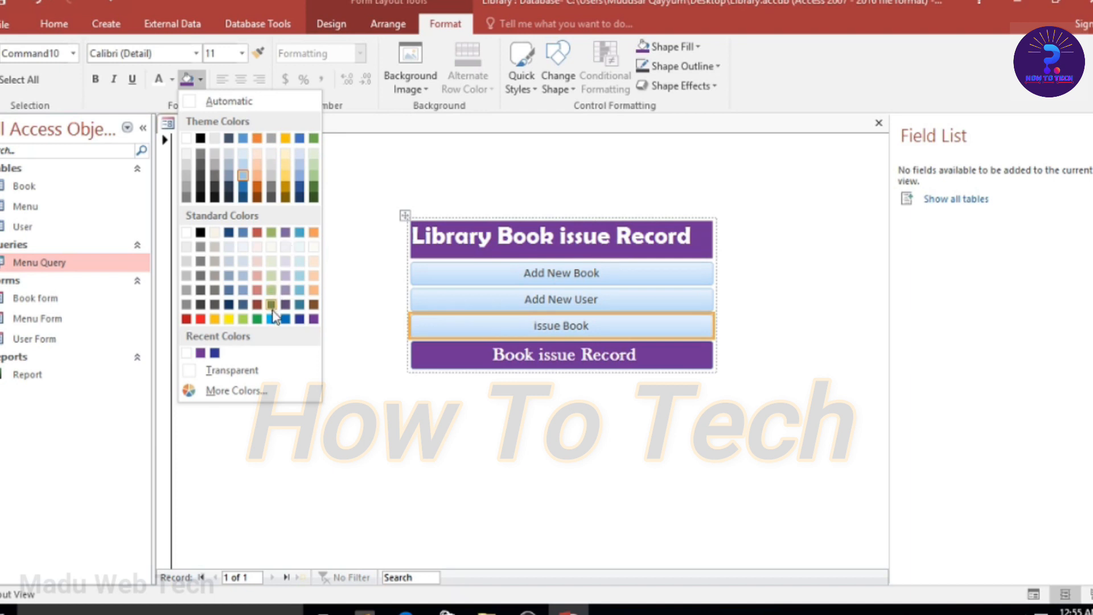
click(257, 320)
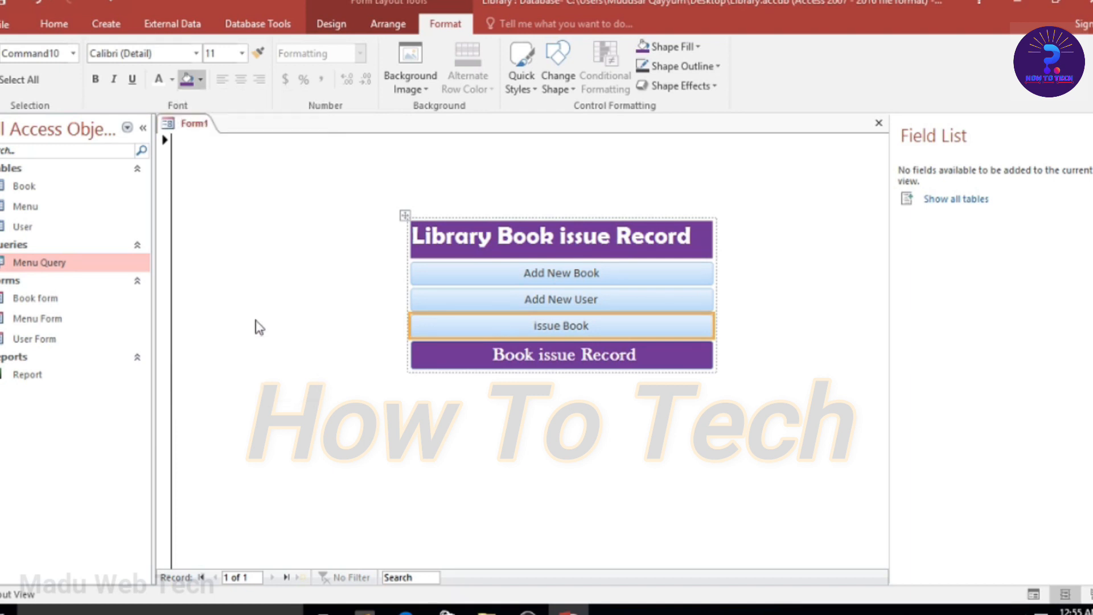
click(96, 79)
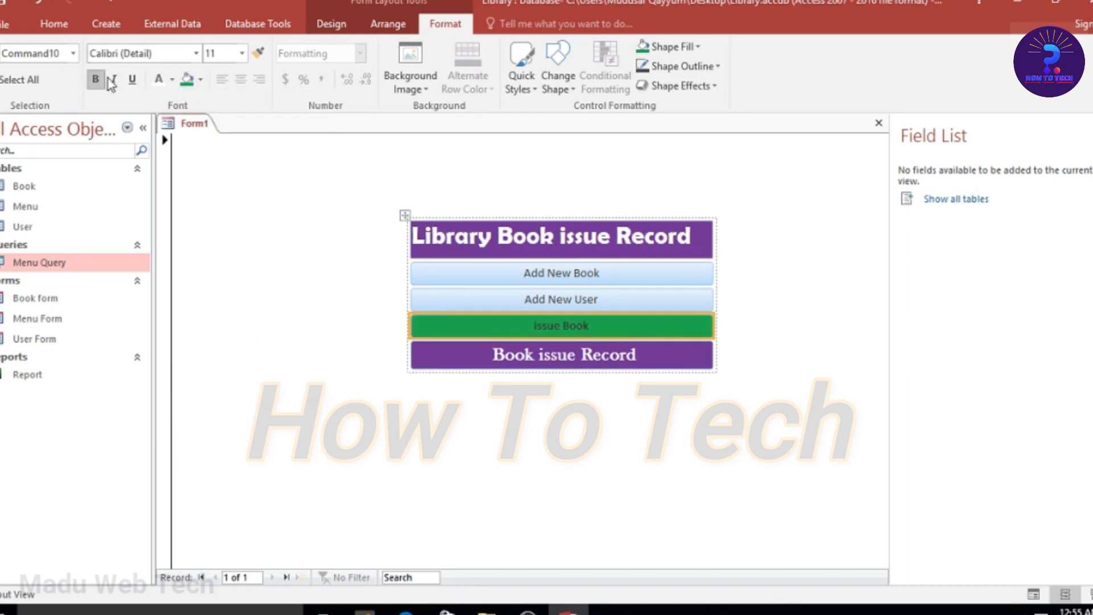
Step: Set the issue Book button's text to Arial Rounded MT Bold at size 14
click(196, 53)
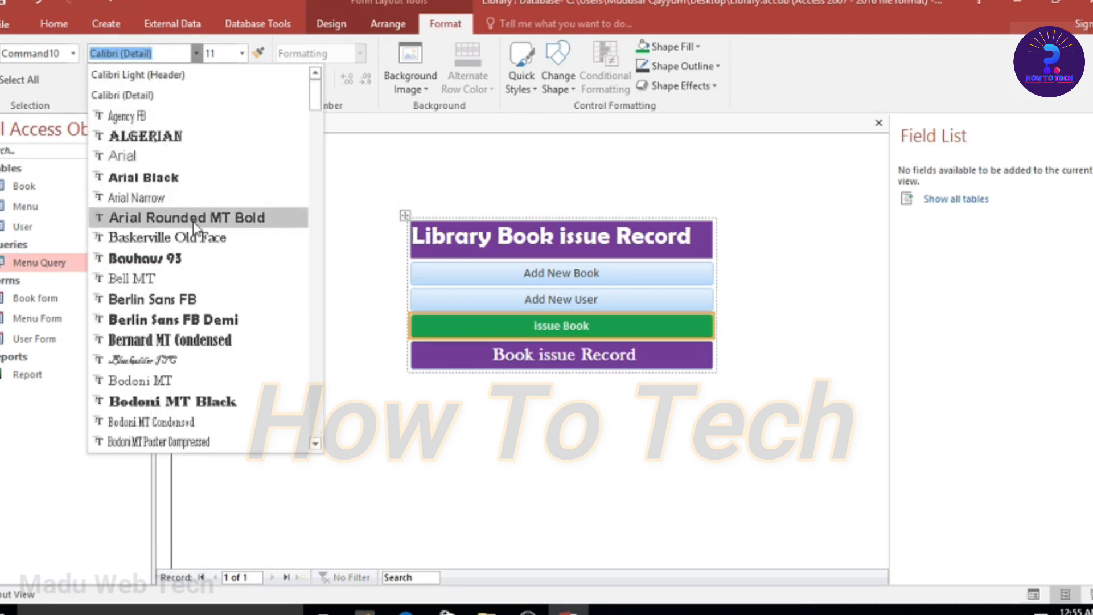
click(195, 219)
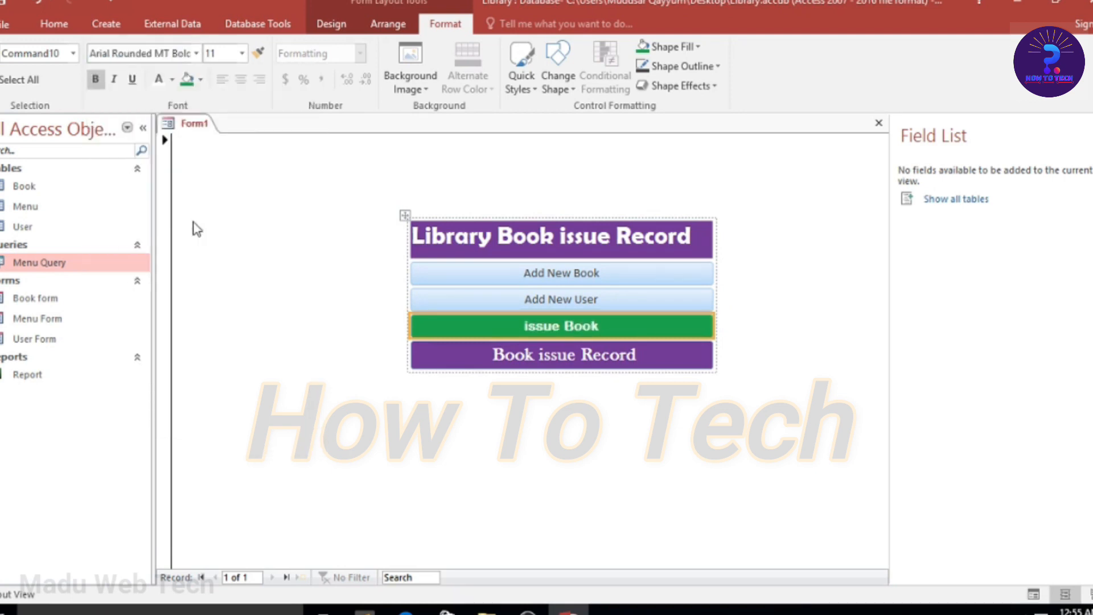
click(195, 53)
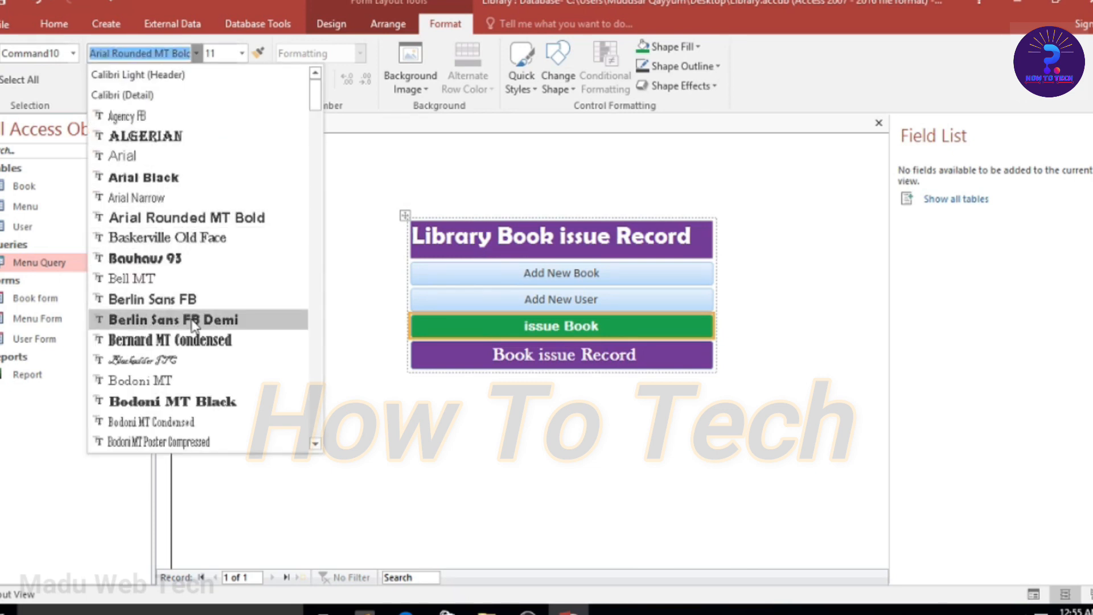
click(193, 278)
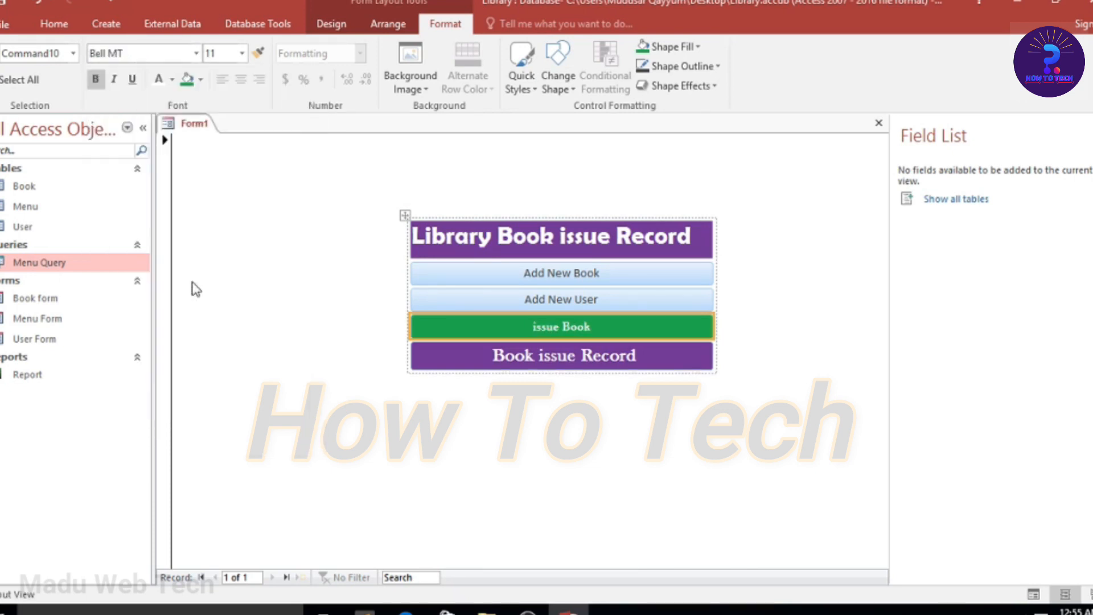
click(196, 53)
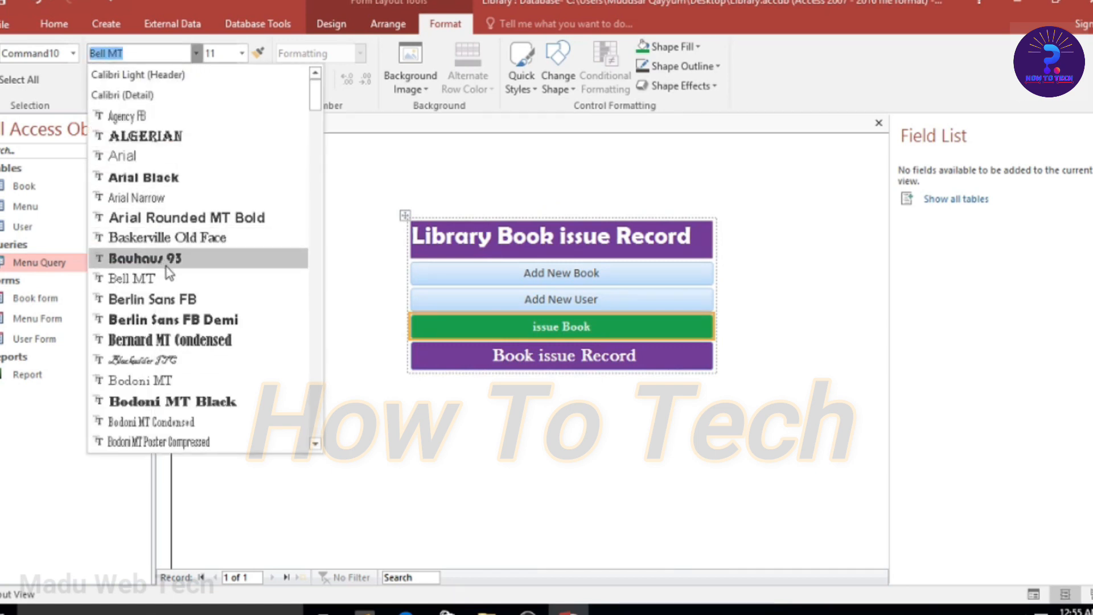
click(190, 219)
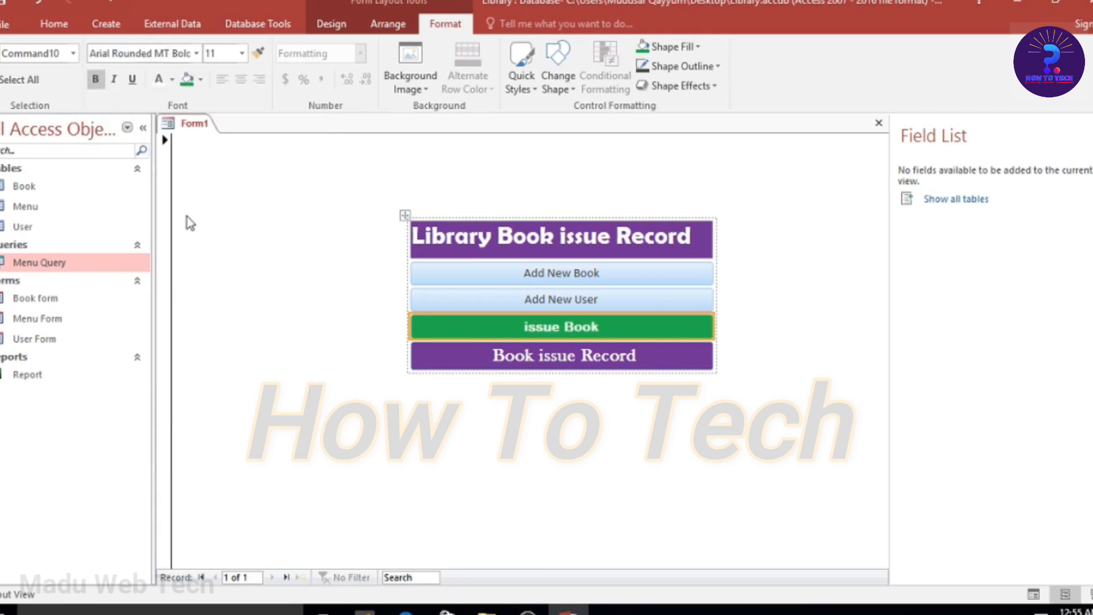
click(242, 52)
click(227, 160)
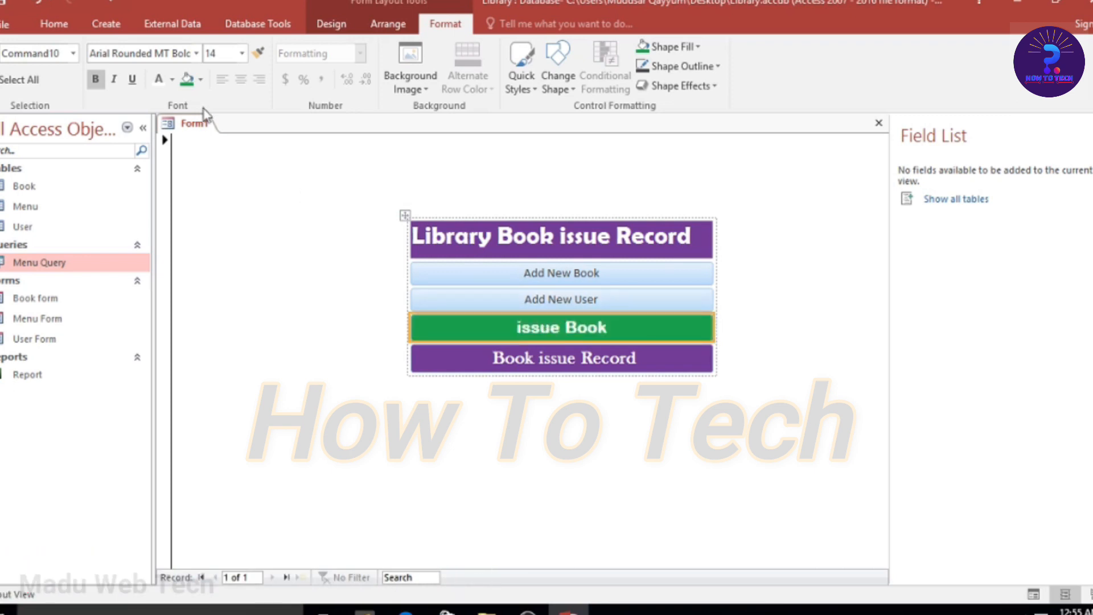
Step: Format the Add New Book and Add New User buttons together with an orange fill and bold white text
click(567, 304)
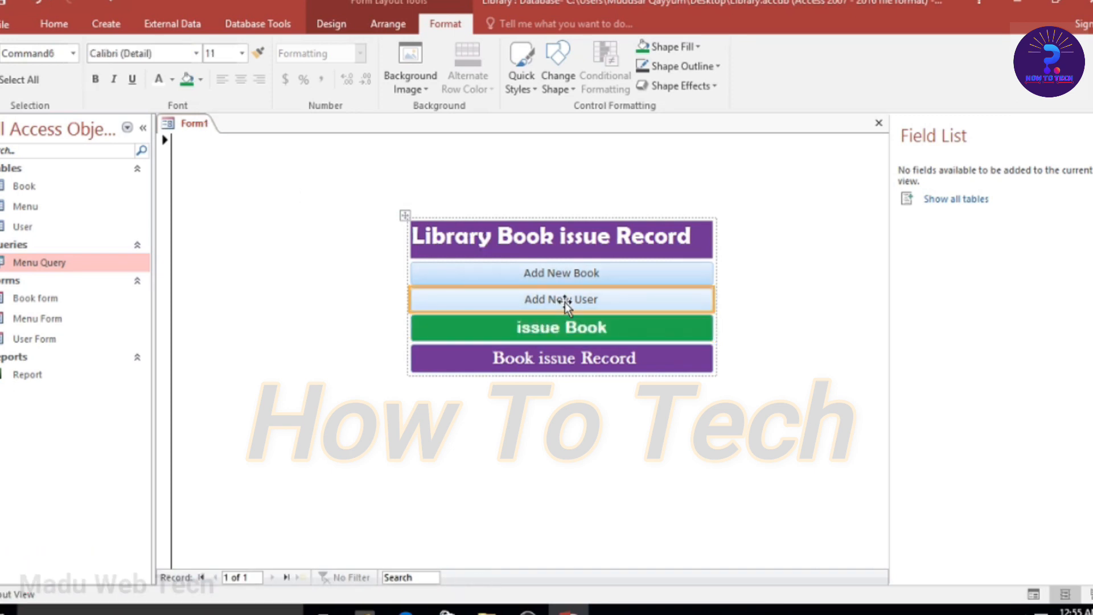
shift+click(569, 278)
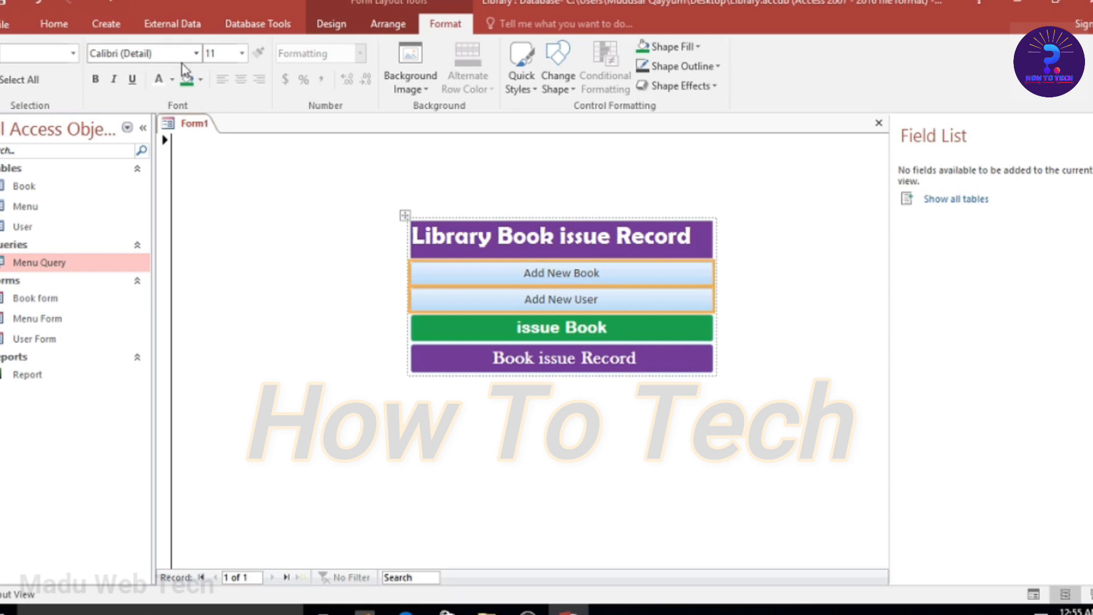
click(201, 79)
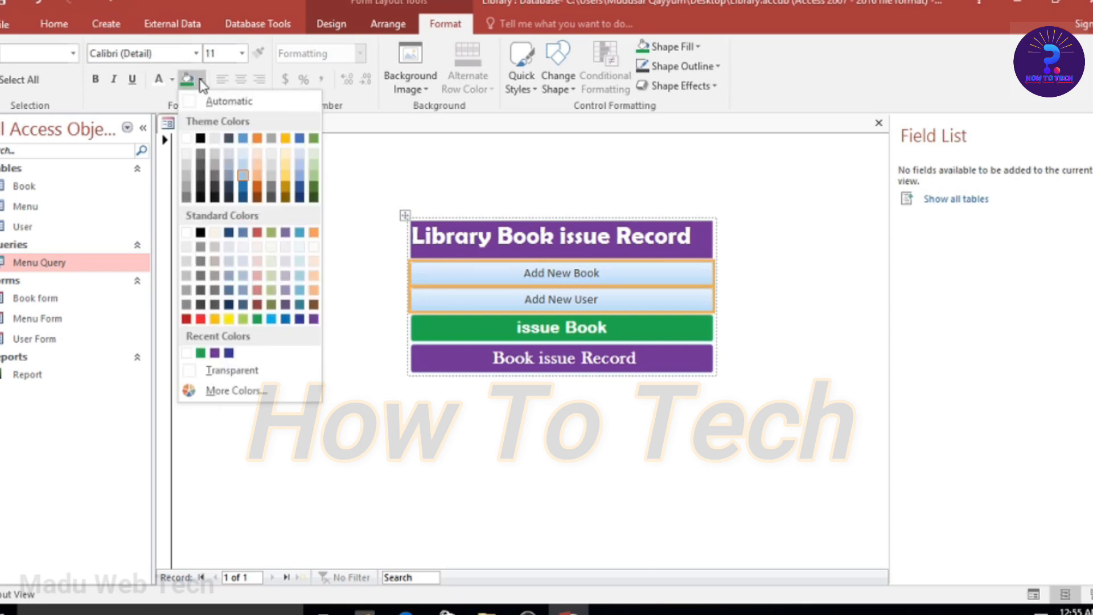
click(257, 139)
click(160, 80)
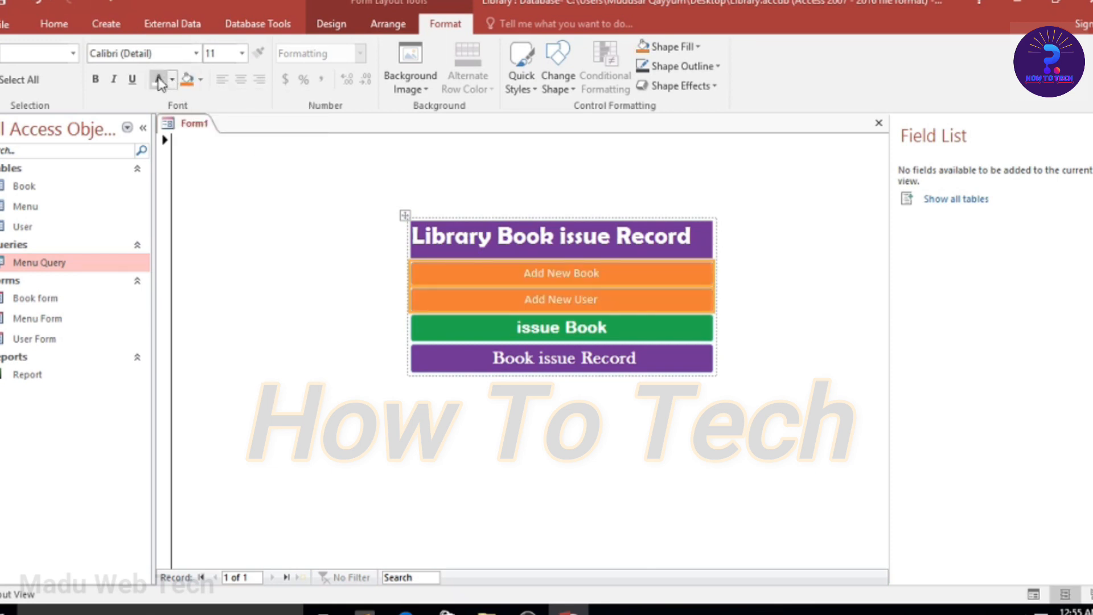
click(99, 81)
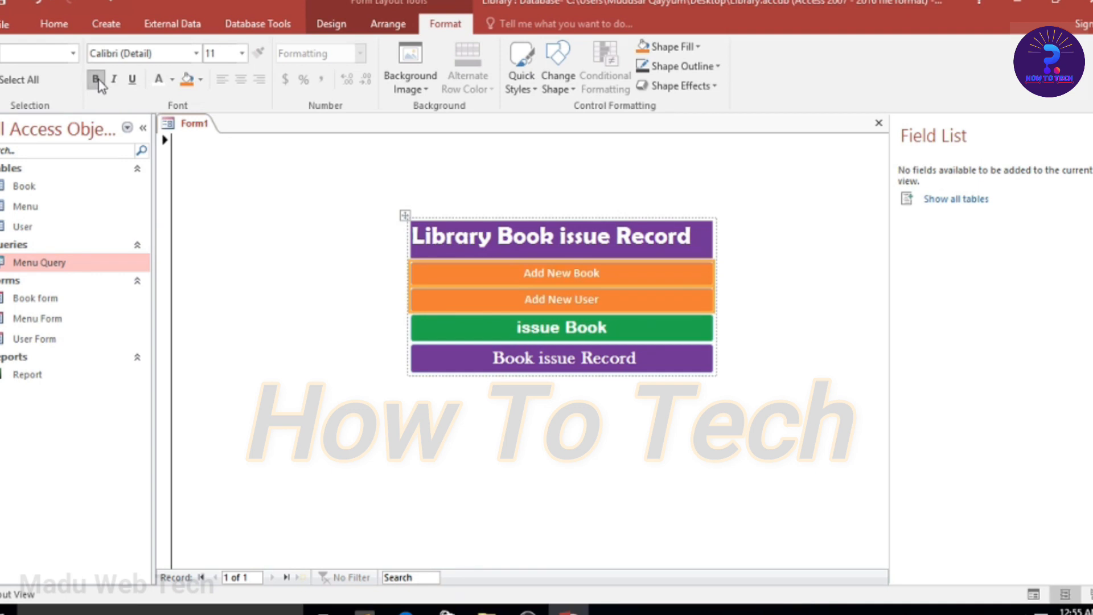
Step: Set the text of the Add New Book and Add New User buttons to Arial Rounded MT Bold and remove the bold style
click(196, 53)
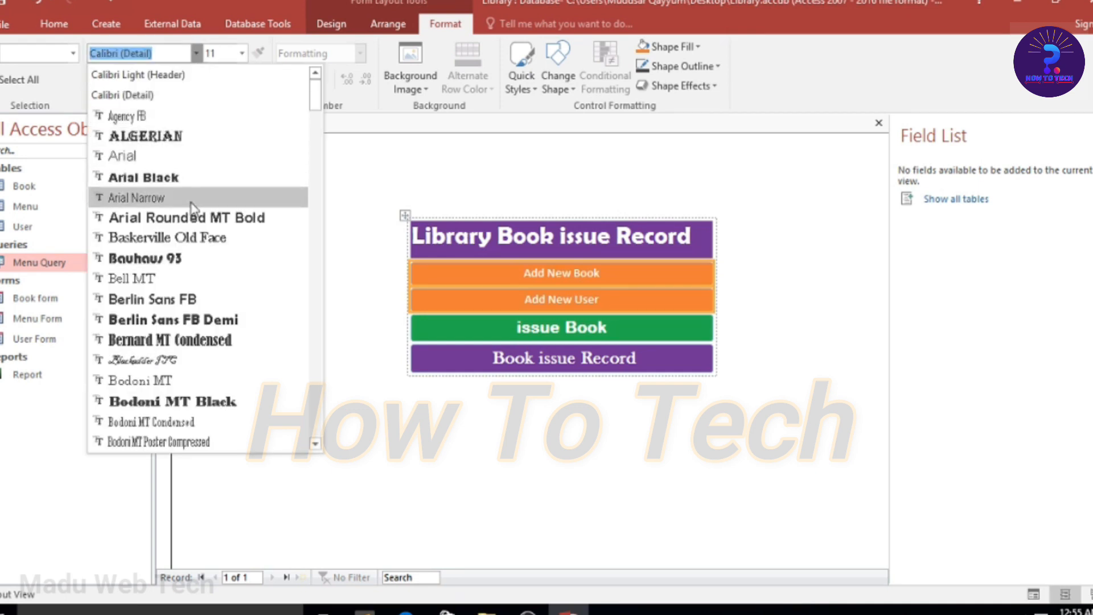
click(182, 280)
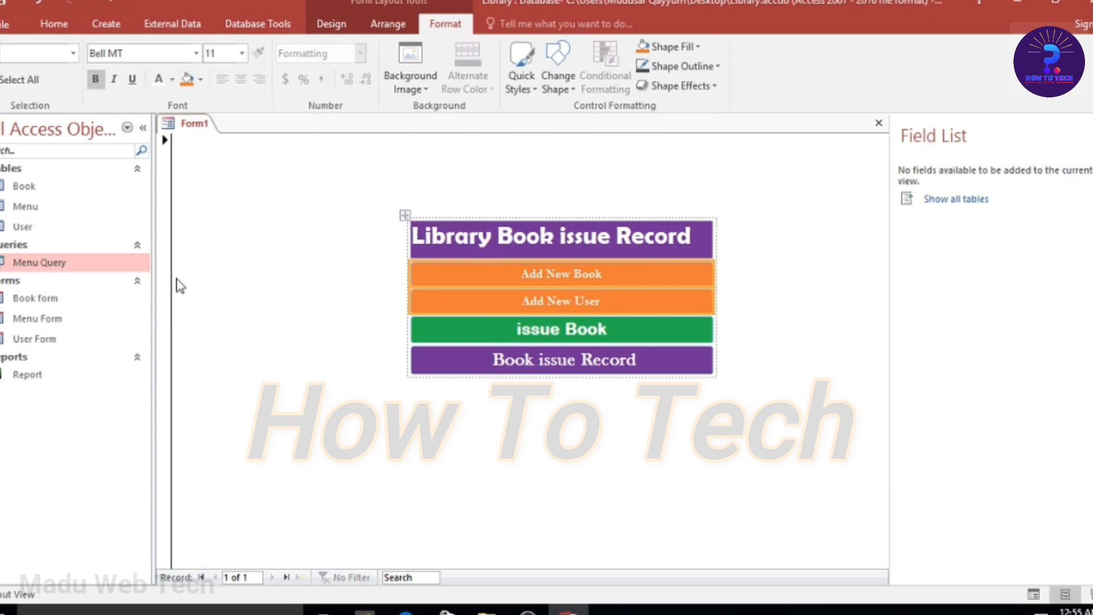
click(196, 53)
click(174, 222)
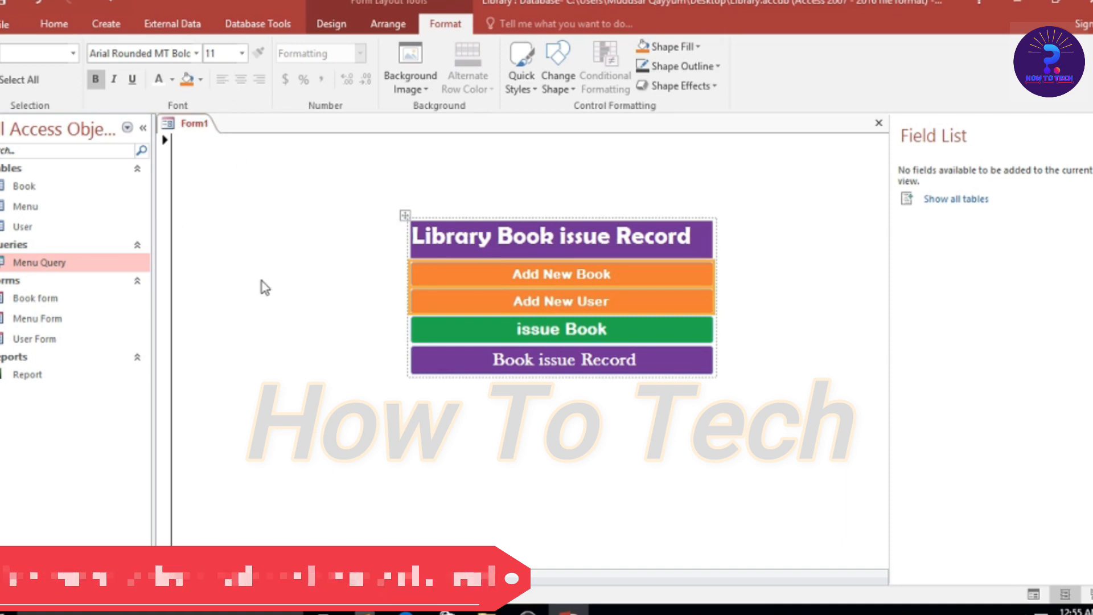
click(97, 80)
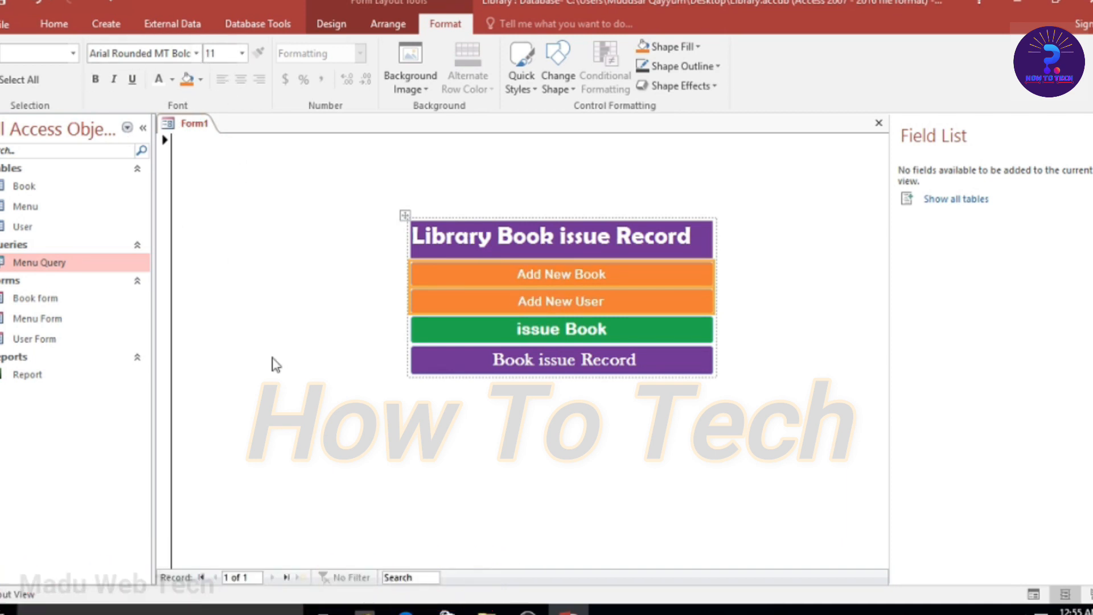
click(478, 402)
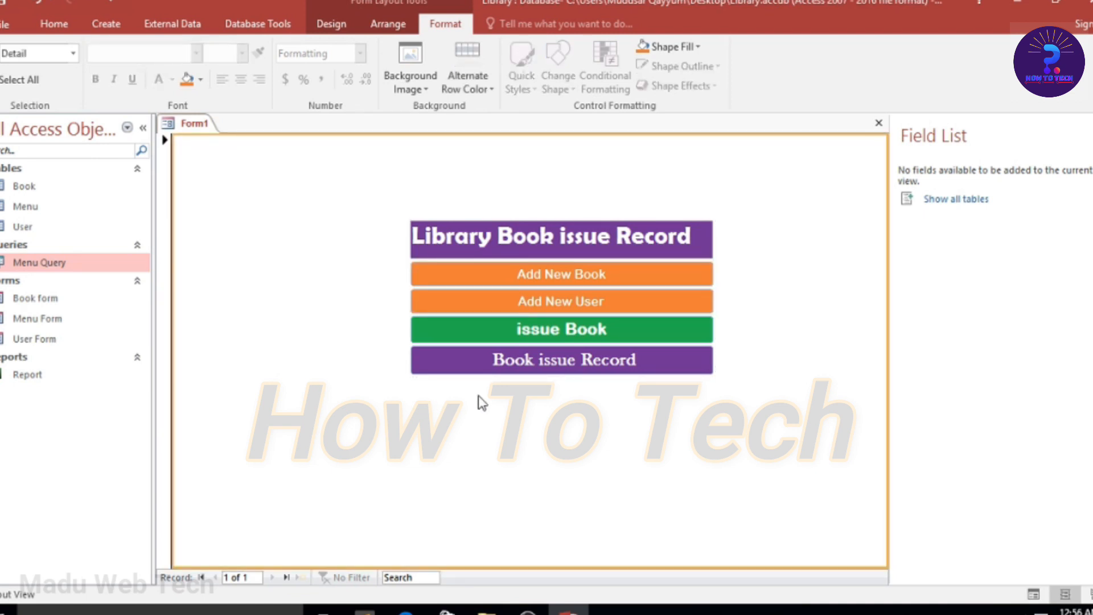
Step: Save the navigation form under the name "Library"
right_click(191, 123)
click(223, 135)
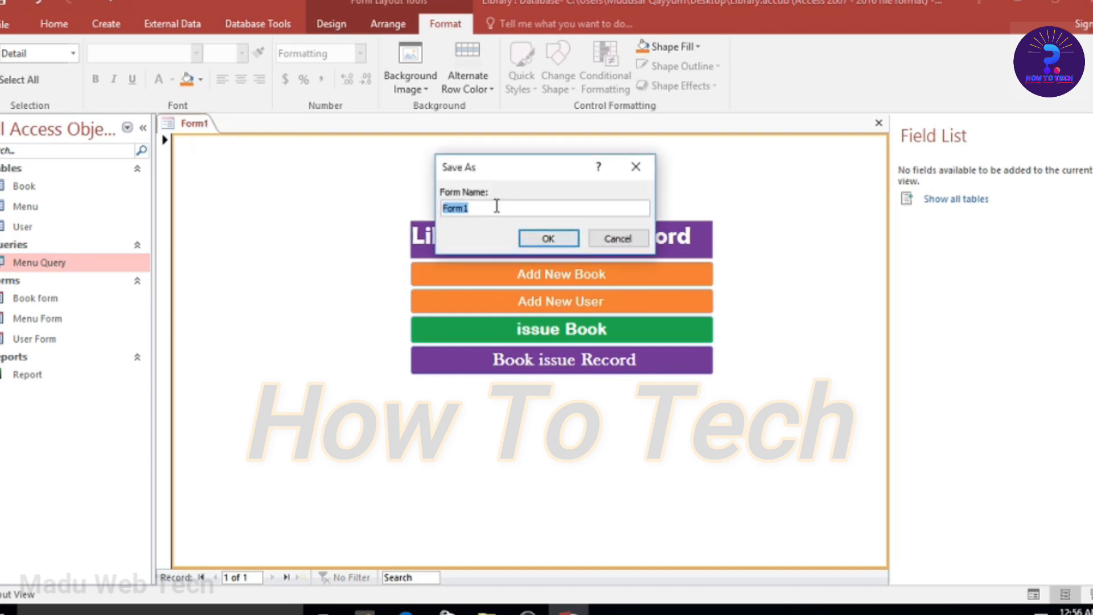
key(BackSpace)
key(Caps_Lock)
text(L)
key(Caps_Lock)
text(ibrary)
click(547, 238)
Step: Switch the Library form to Form View and open the Book form through its Add New Book button
right_click(198, 126)
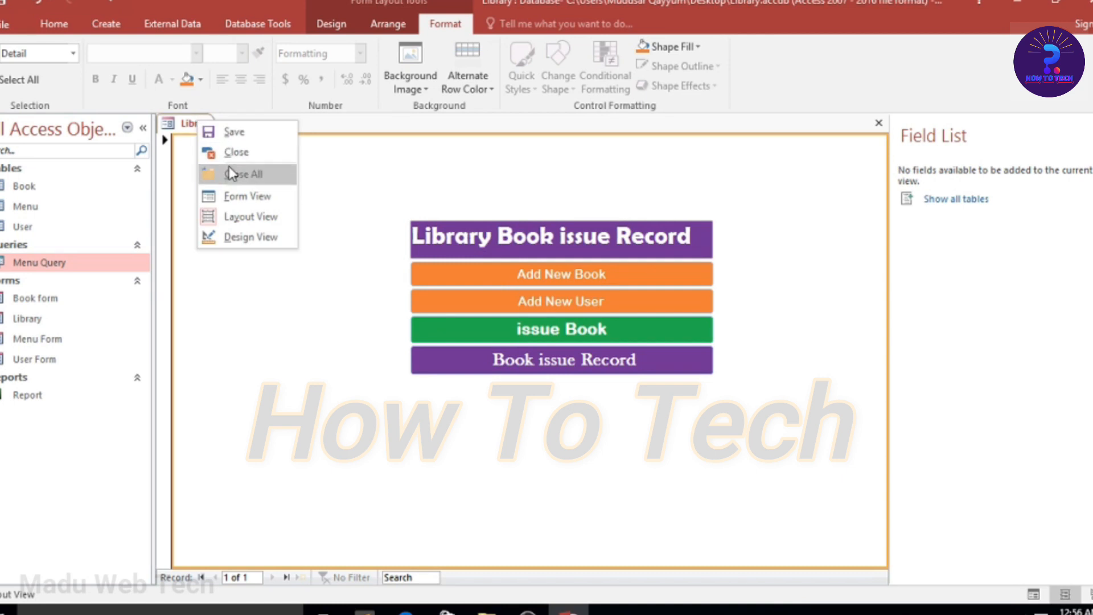
click(248, 196)
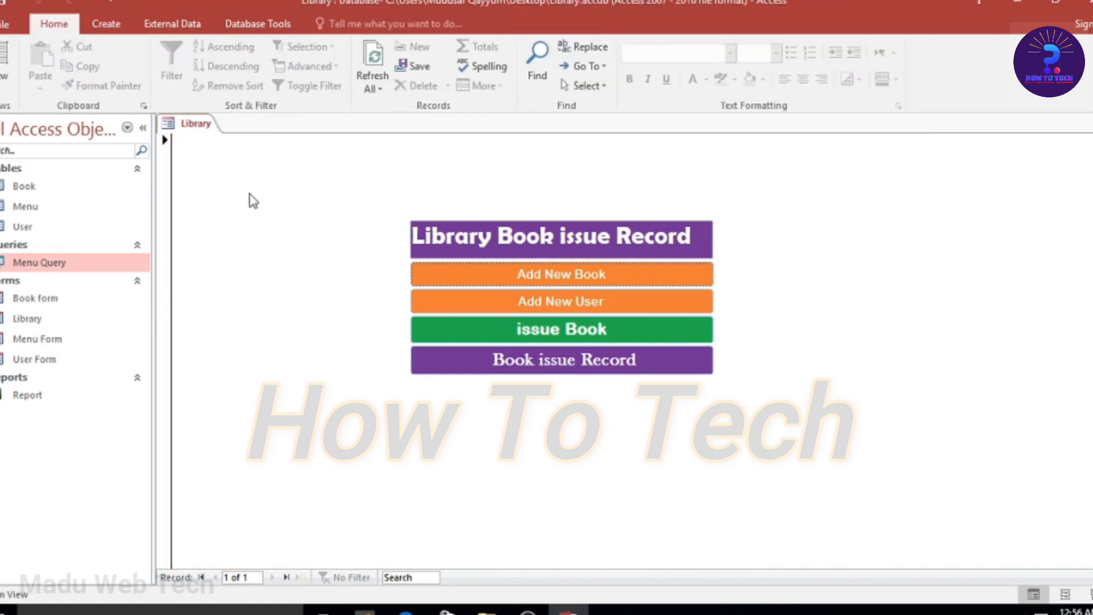
click(548, 282)
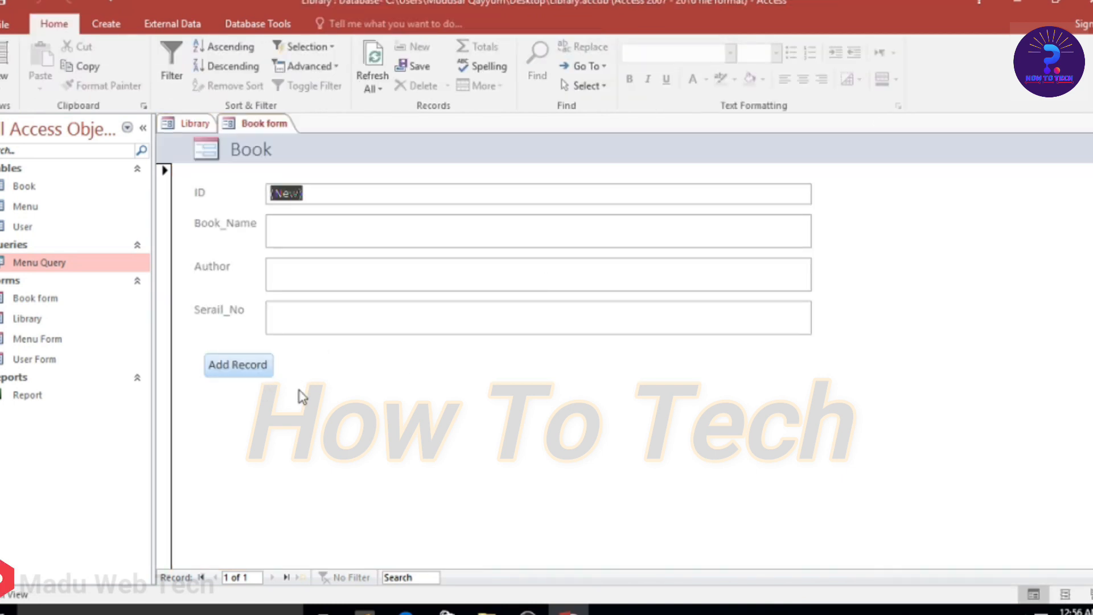
Step: In the Book form's Design View, add a command button beside Add Record that opens the Library form
right_click(276, 131)
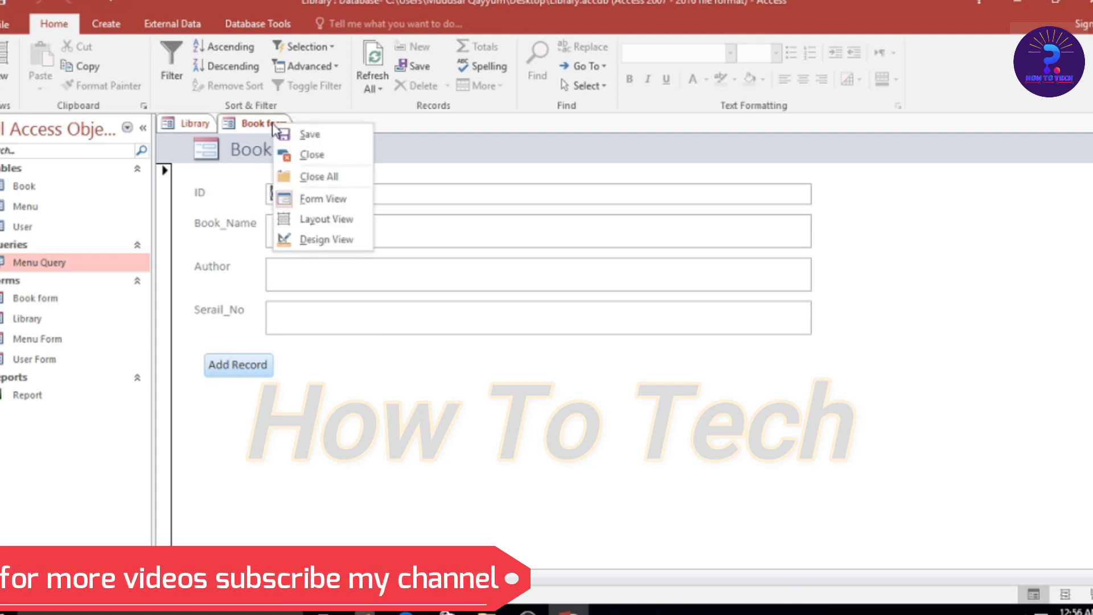
click(319, 240)
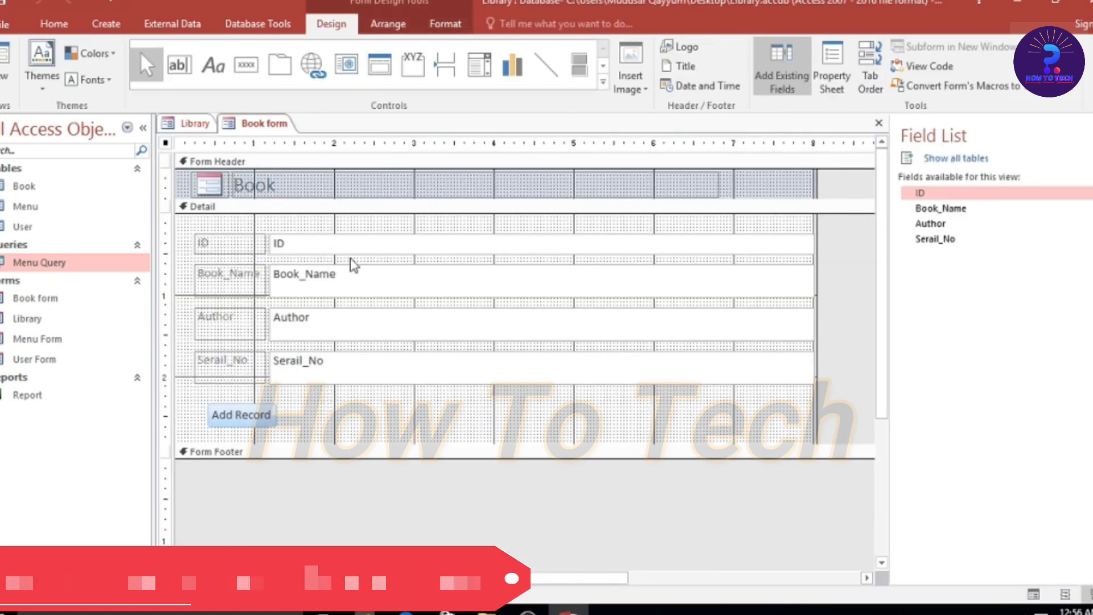
click(255, 83)
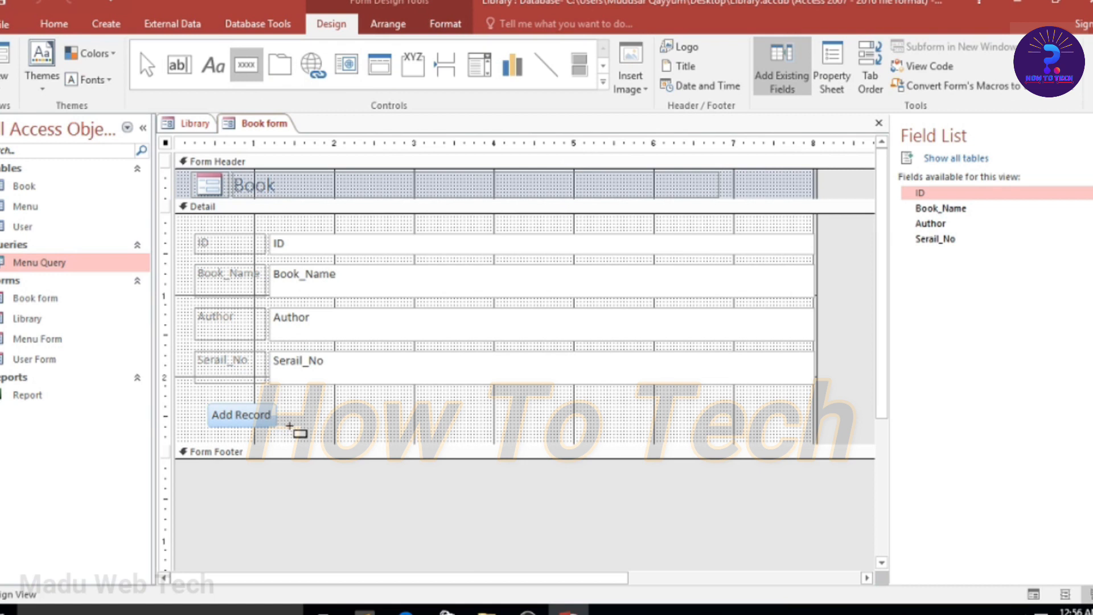
click(301, 409)
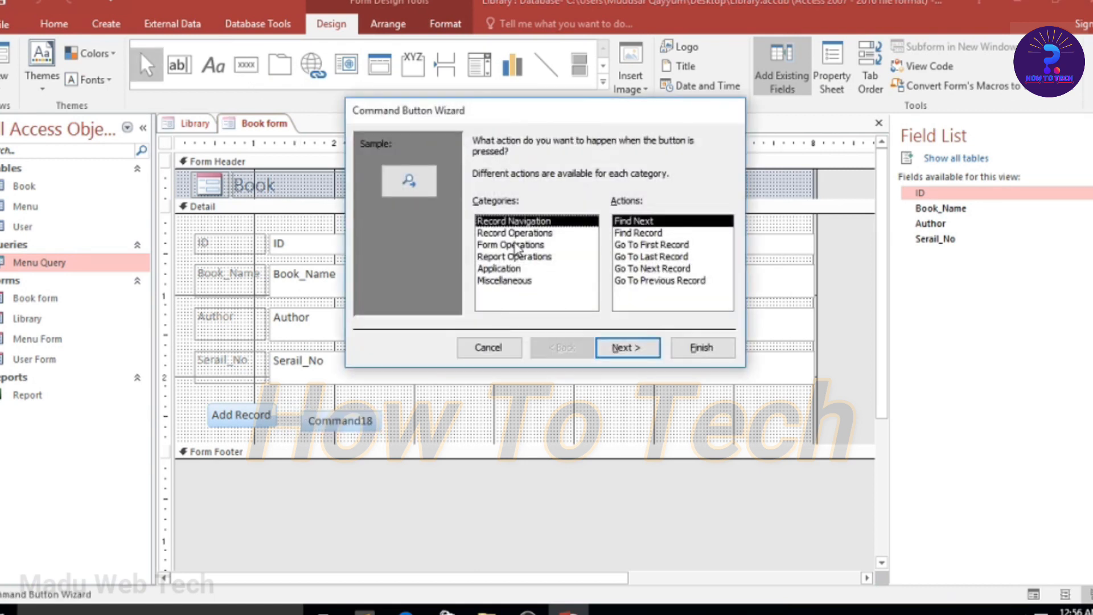
click(515, 246)
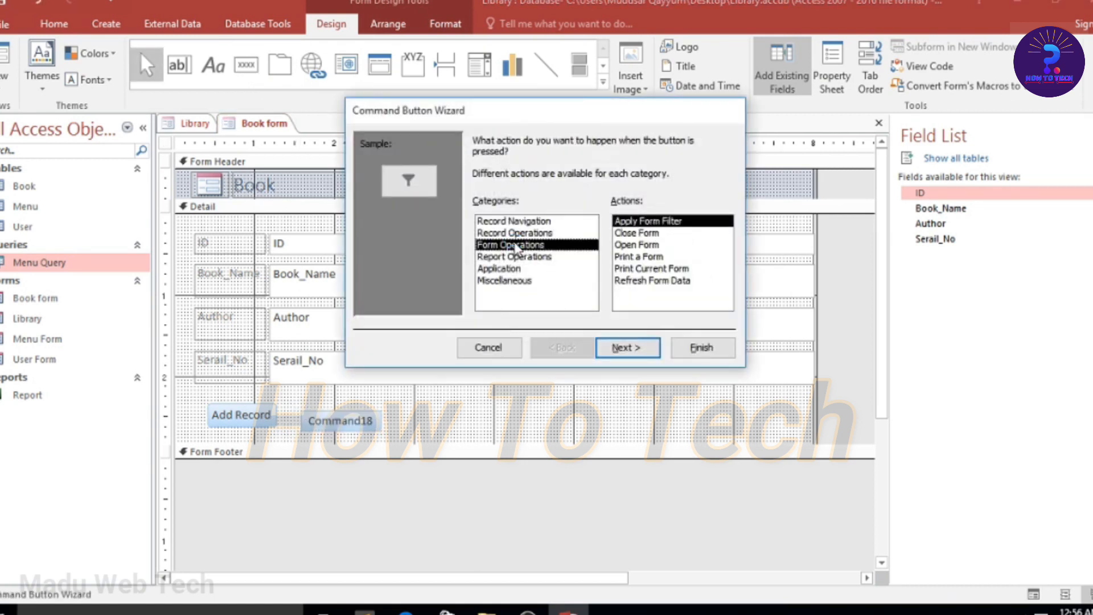
click(635, 246)
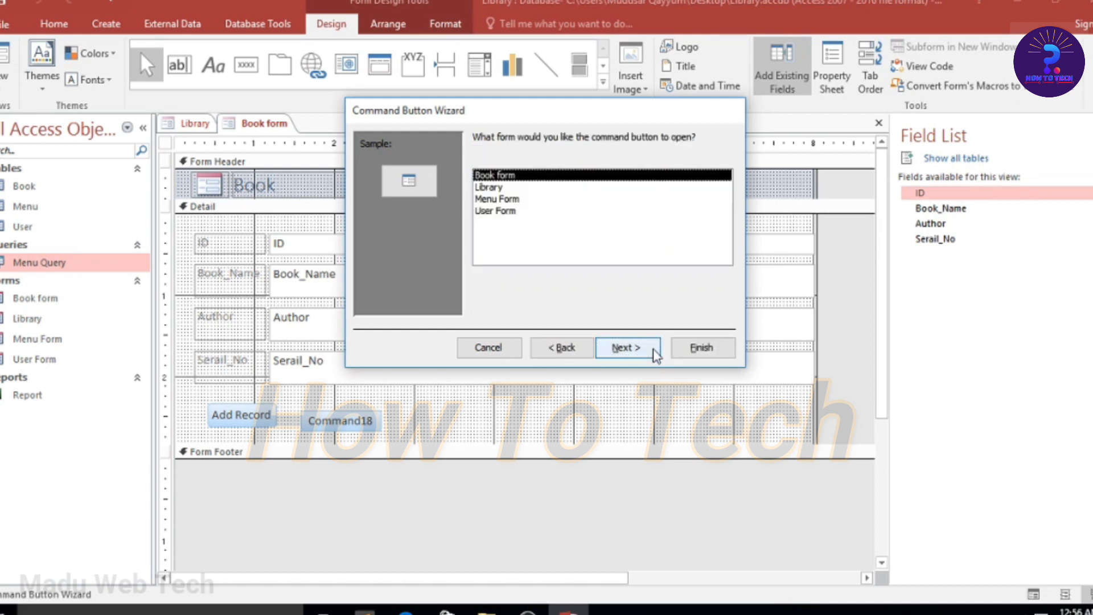
click(501, 188)
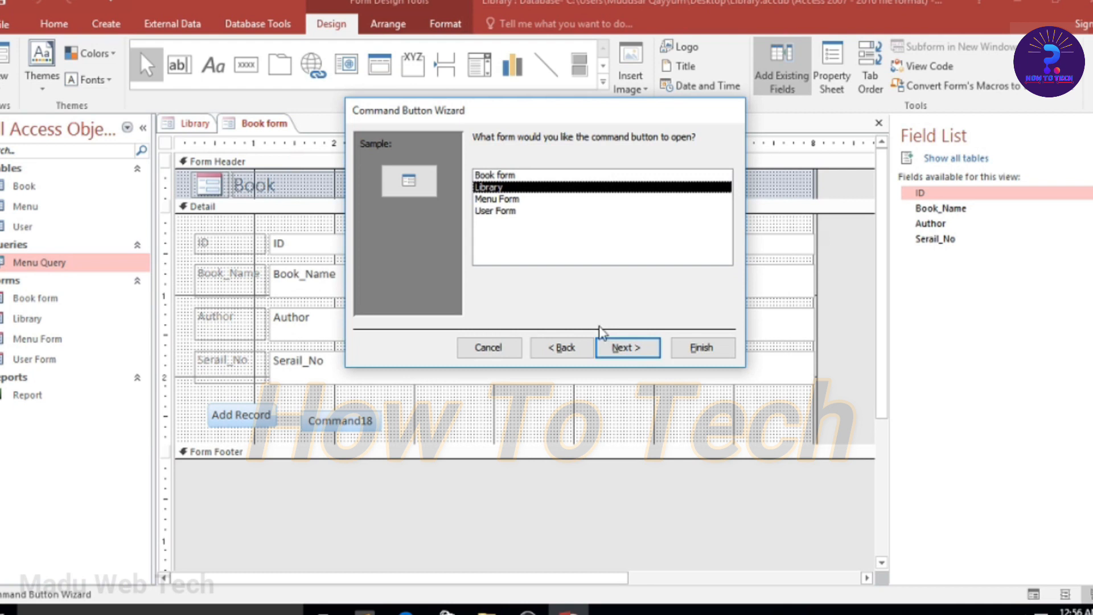
click(649, 353)
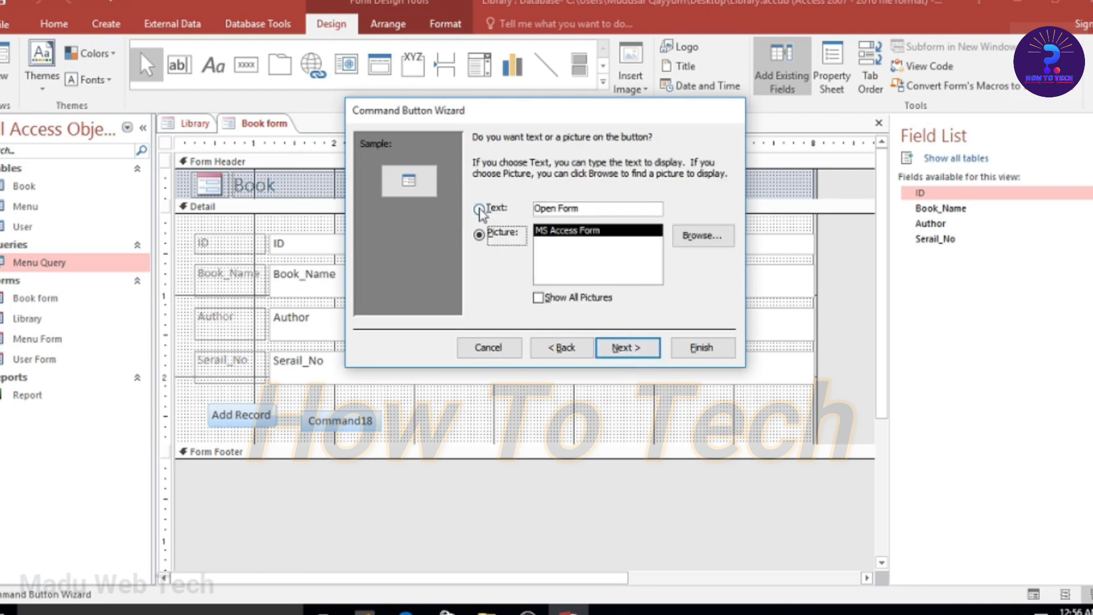
Step: Give the new button the text "Back" and finish the wizard with the default button name
click(478, 209)
click(597, 211)
key(BackSpace)
key(BackSpace)
key(BackSpace)
key(BackSpace)
key(BackSpace)
key(BackSpace)
key(BackSpace)
key(BackSpace)
key(BackSpace)
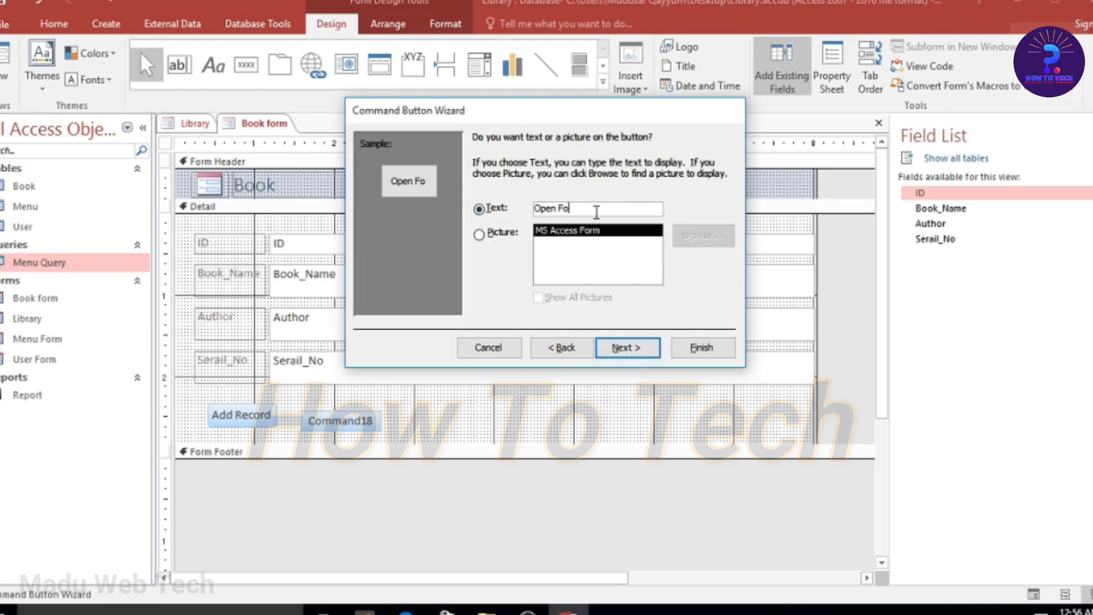
key(Caps_Lock)
text(B)
key(Caps_Lock)
text(ack)
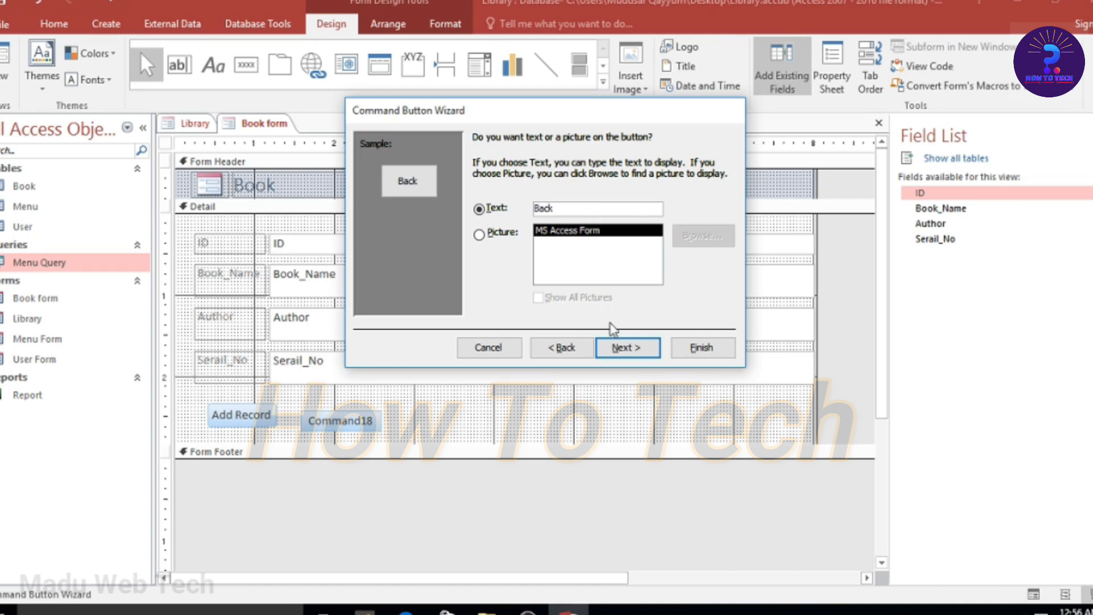
click(624, 347)
click(696, 348)
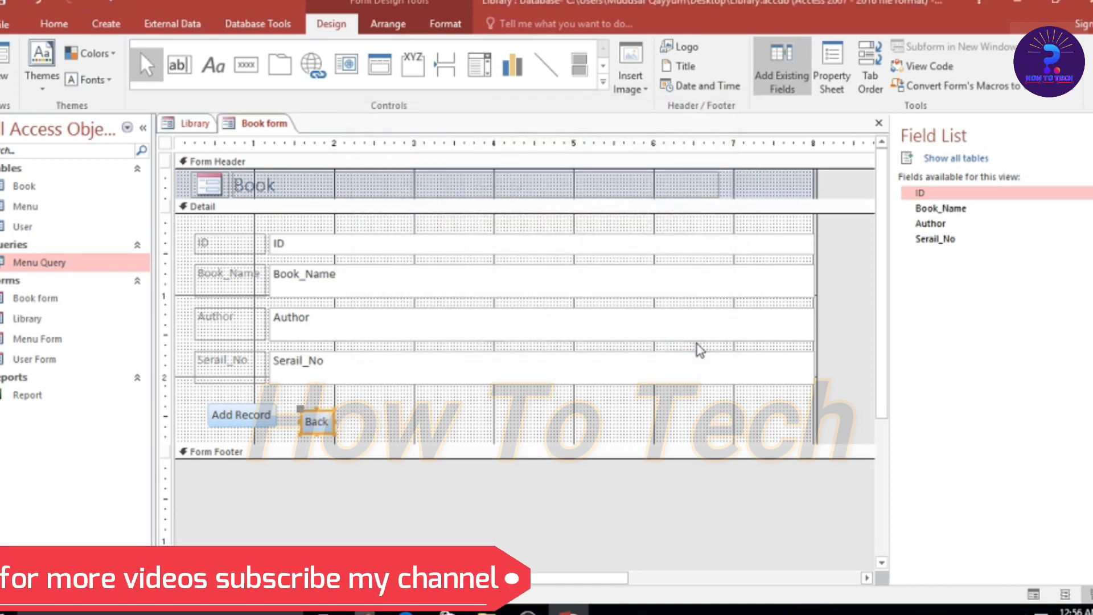
Step: Align the Back button with the Add Record button and save the Book form
drag(303, 411, 305, 405)
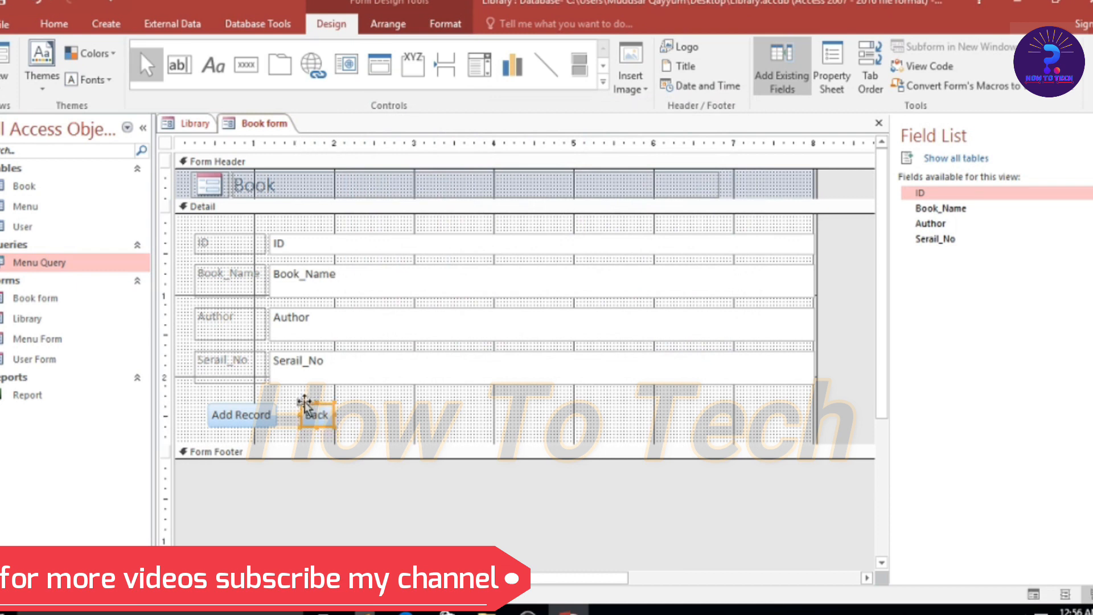
right_click(261, 126)
click(276, 134)
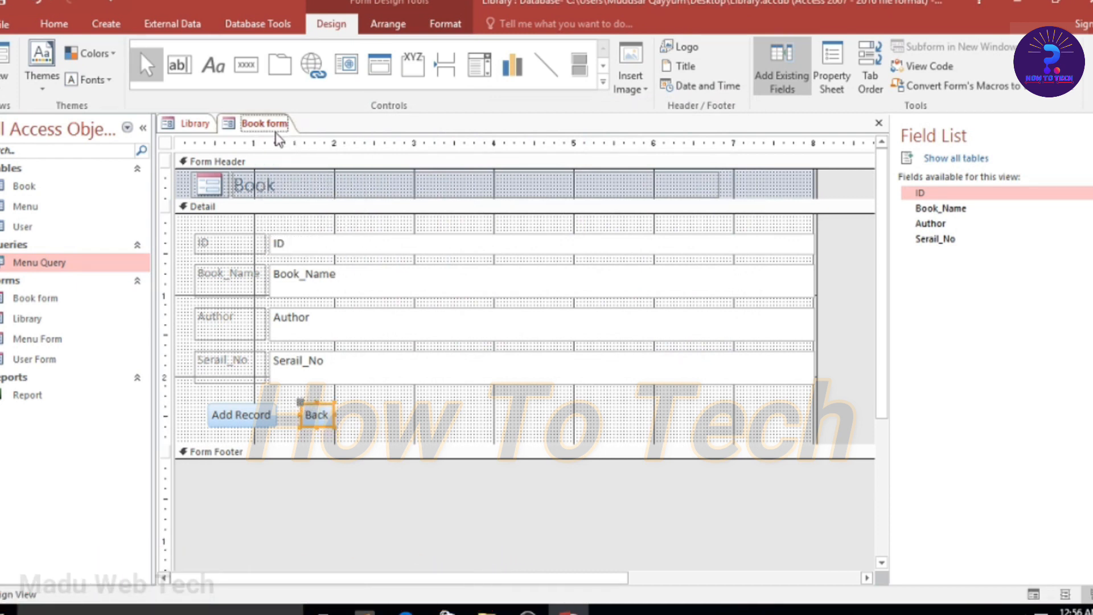
Step: In Form View, add a book record with Book_Name "Computer", the author's name and Serail_No 001100, and go back to the Library form
right_click(266, 126)
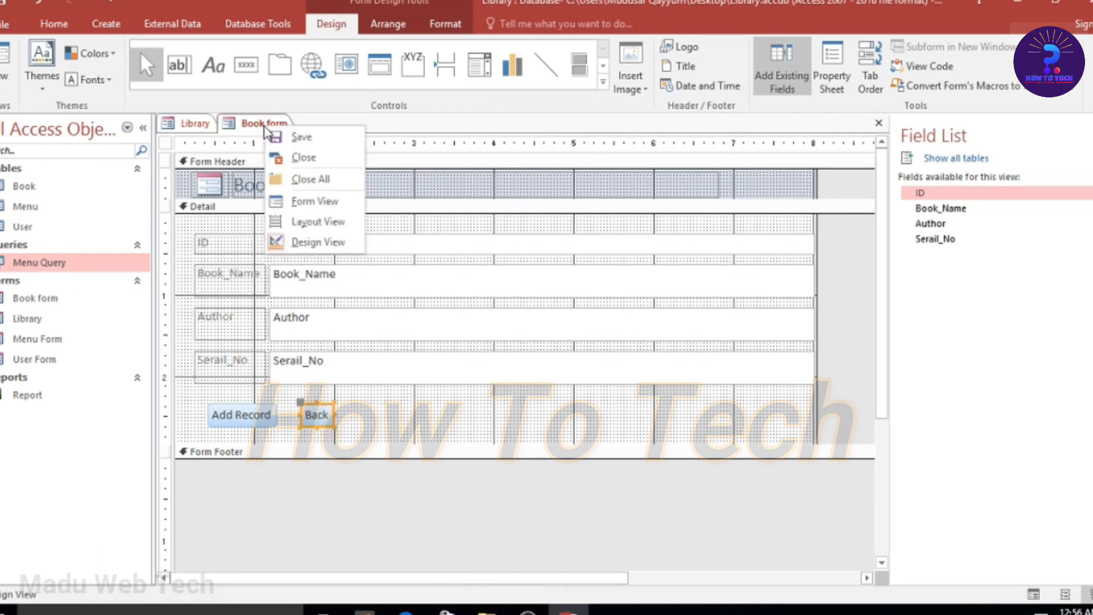
click(312, 202)
click(296, 239)
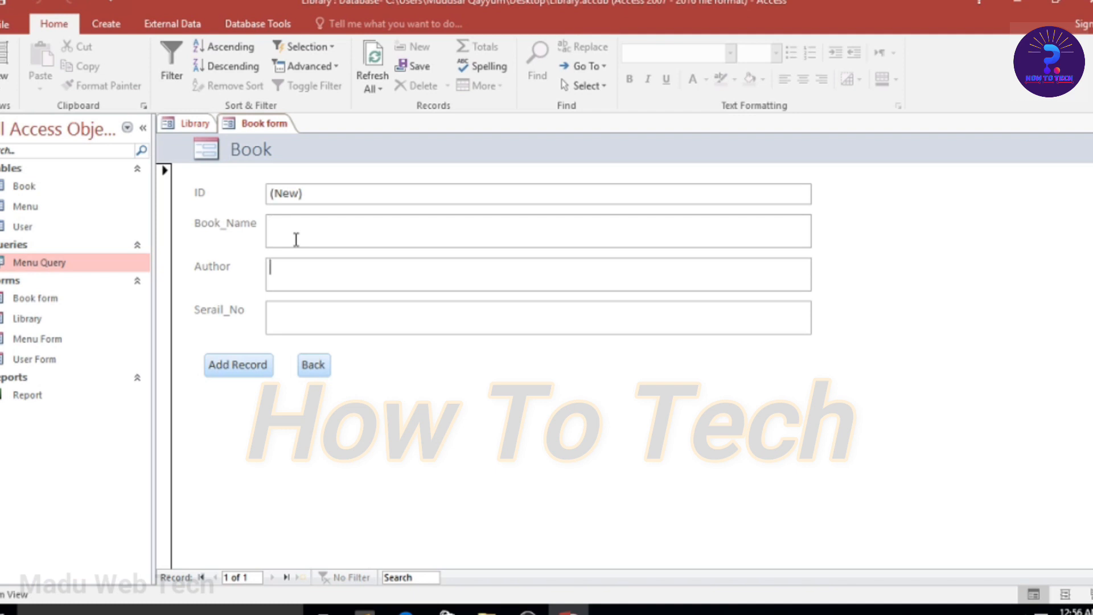
text(C)
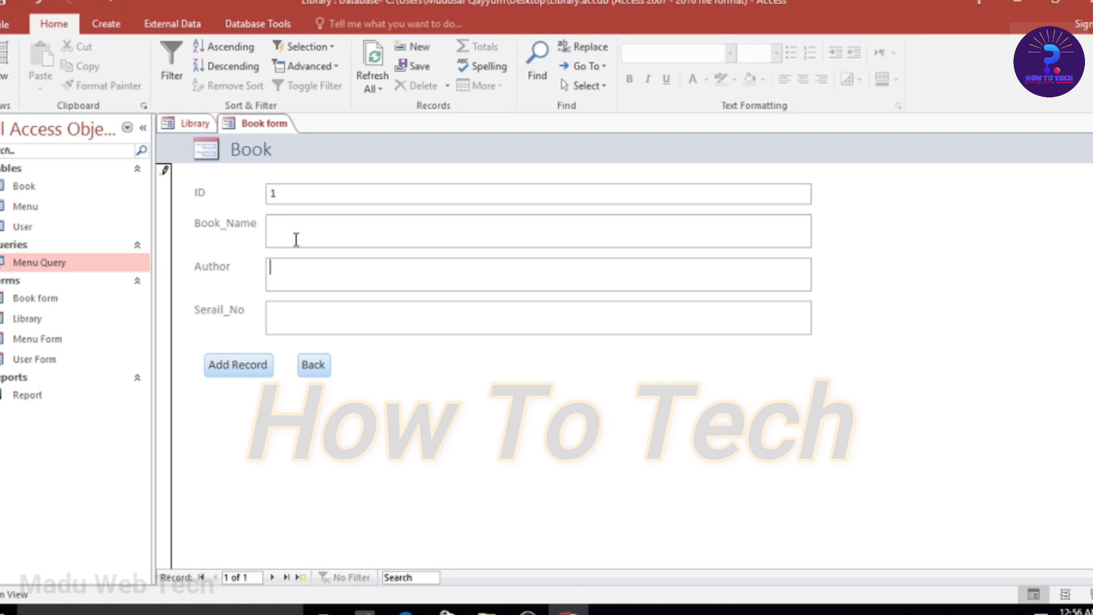
text(ComputerMadu)
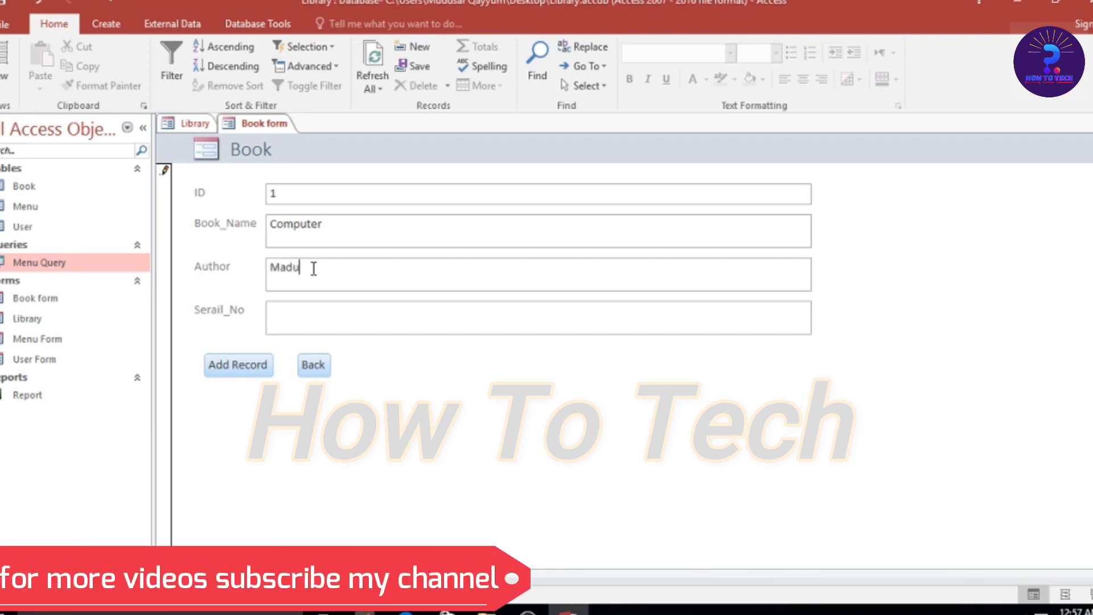
click(311, 303)
text(00)
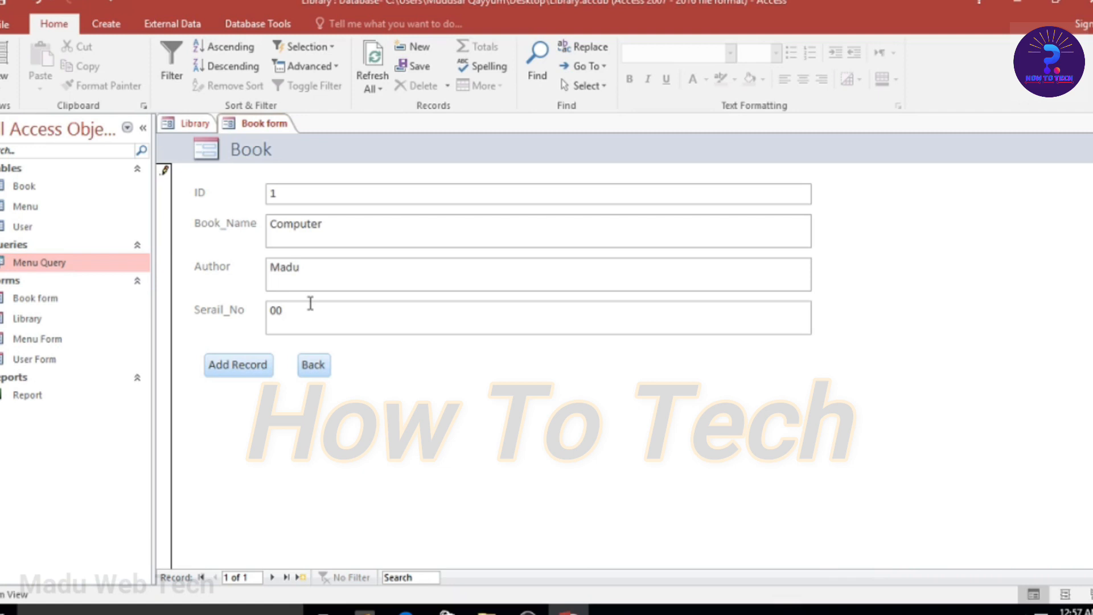
text(1100)
click(240, 371)
click(312, 369)
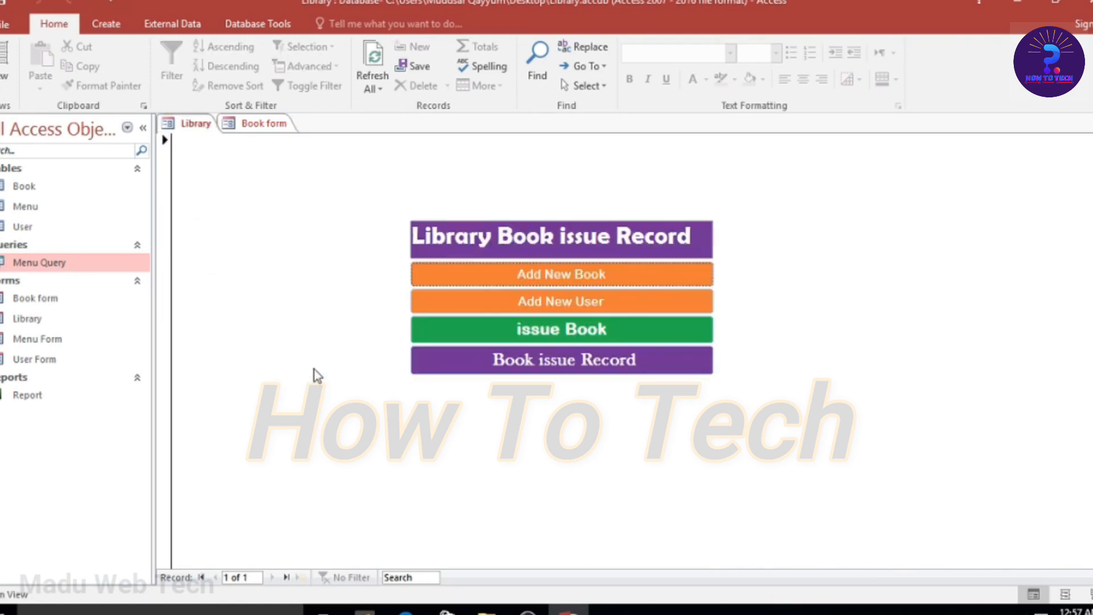